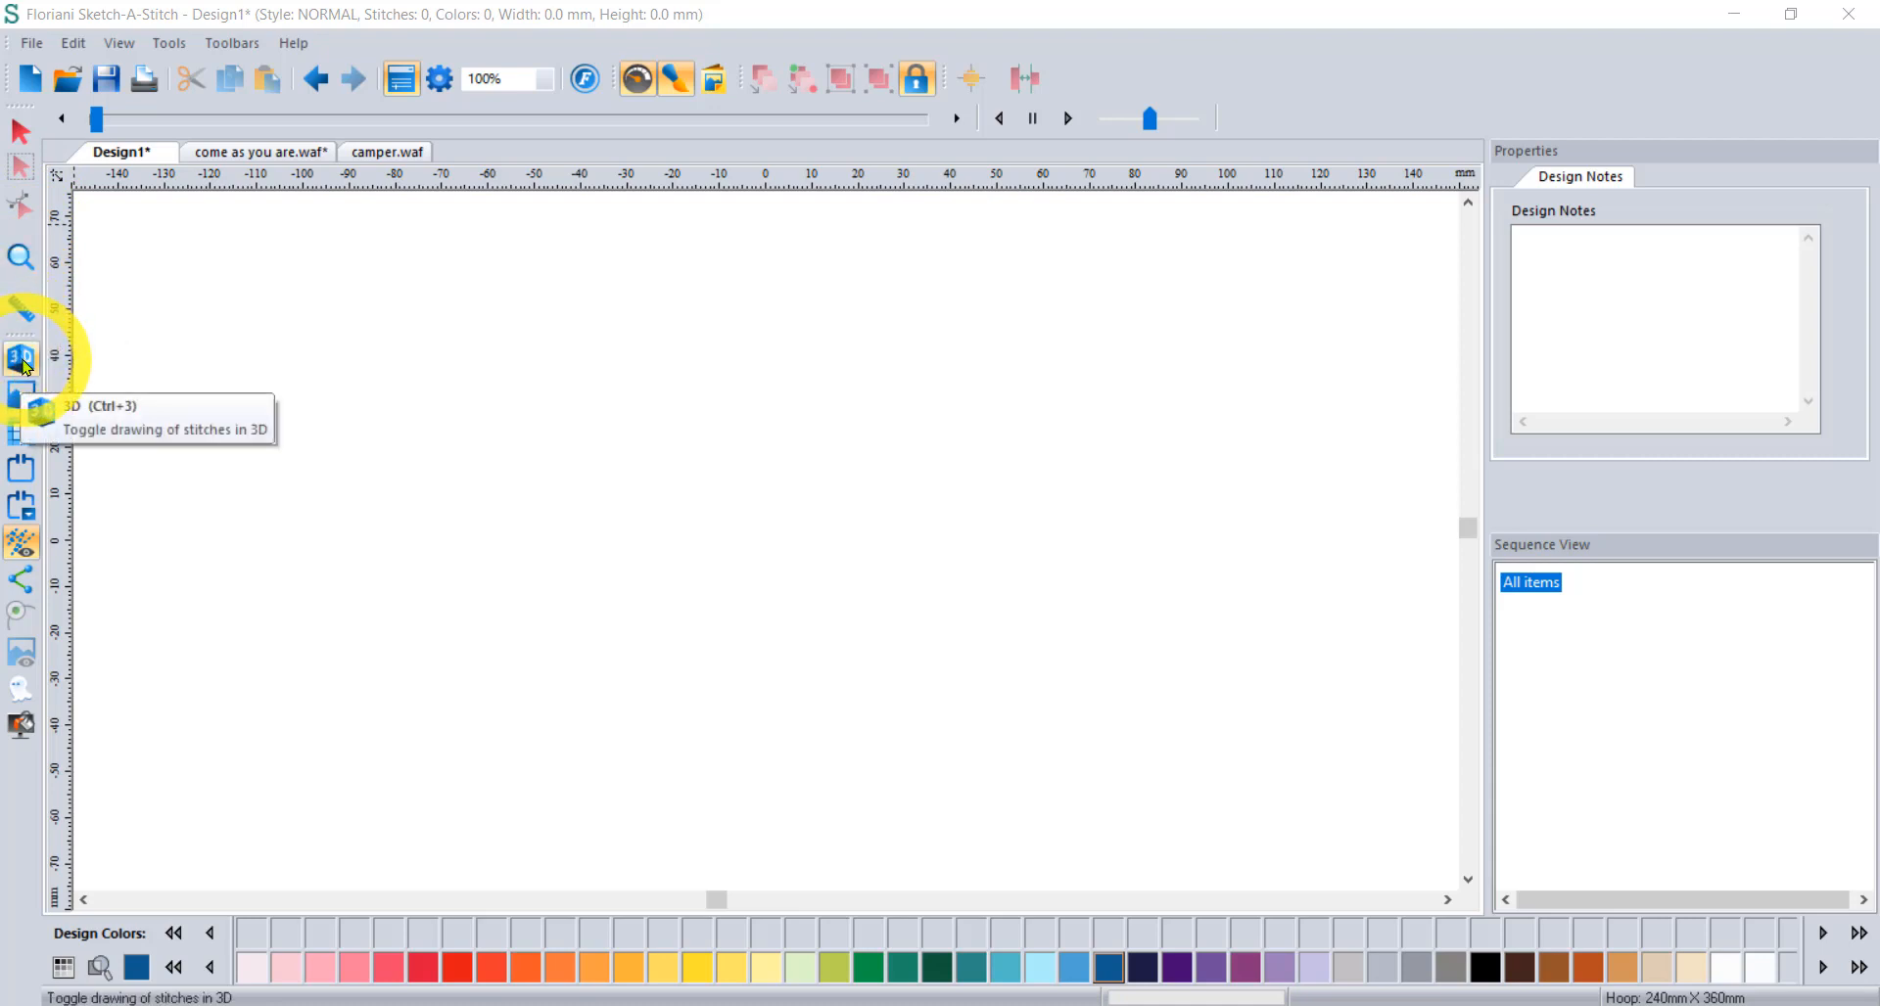
# Toggle the canvas grid and the hoop display on and off.
pyautogui.click(22, 431)
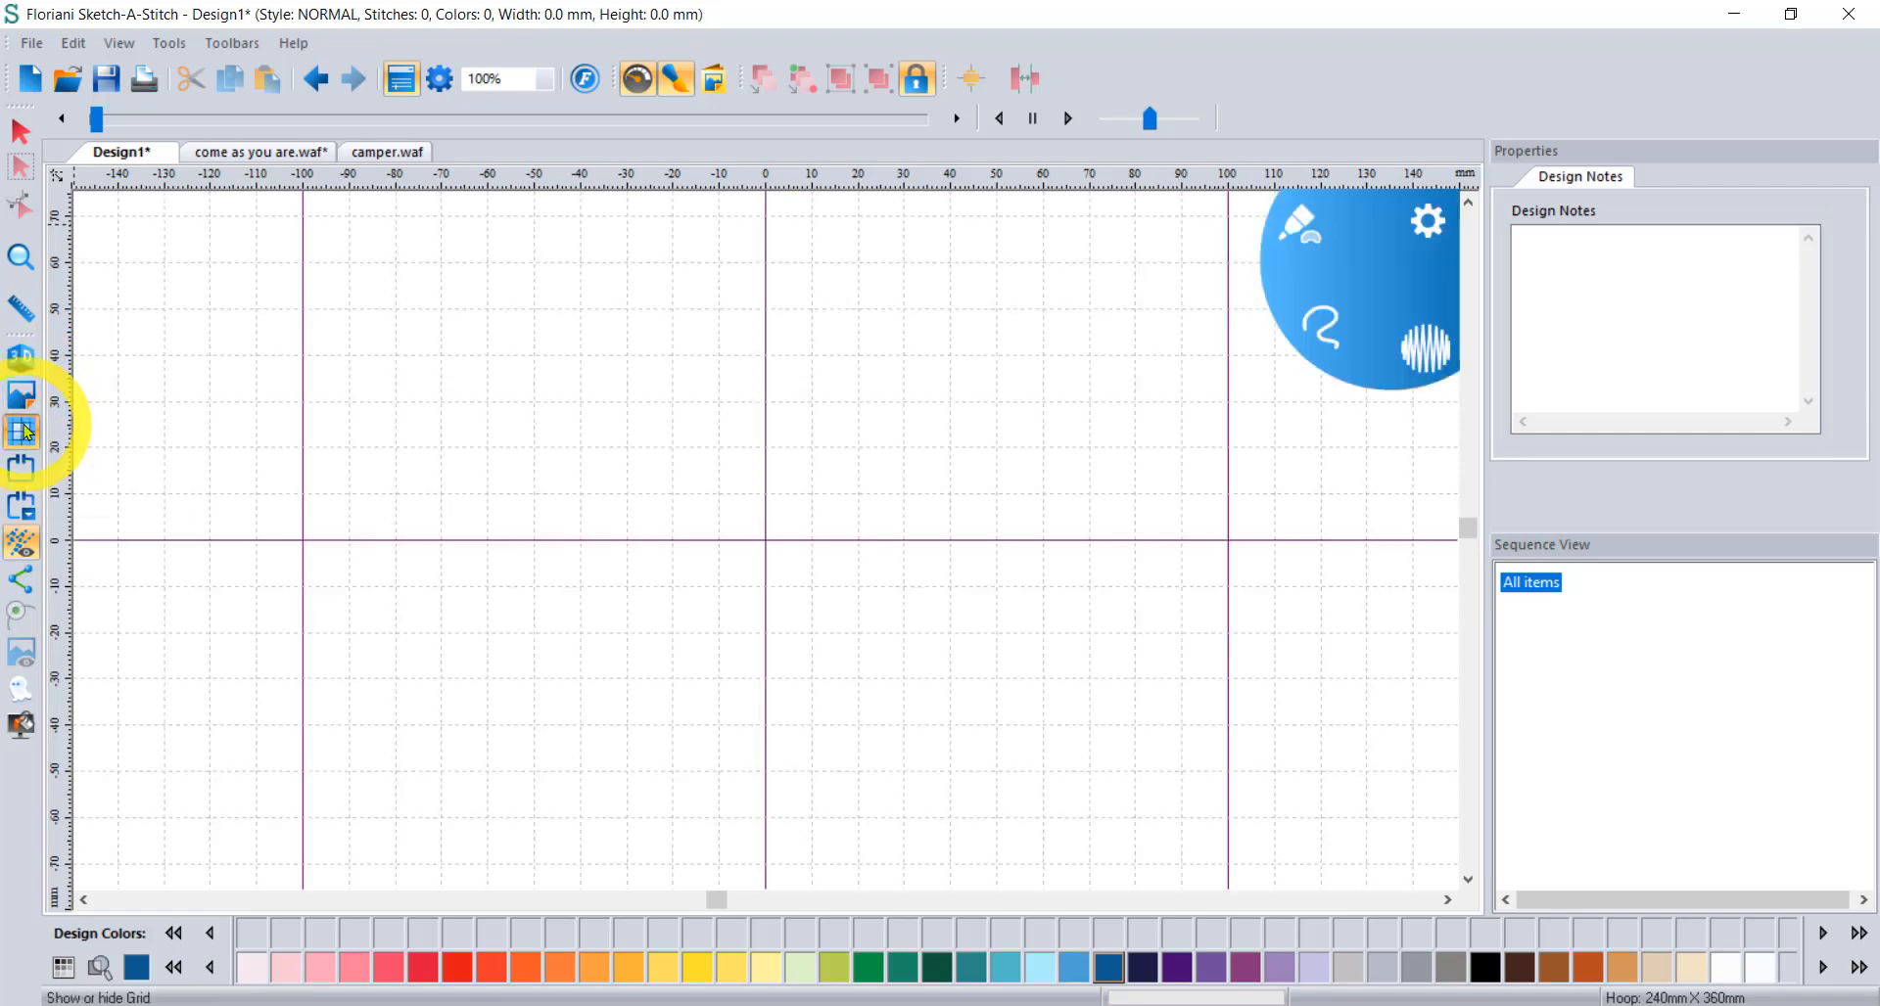
pyautogui.click(23, 431)
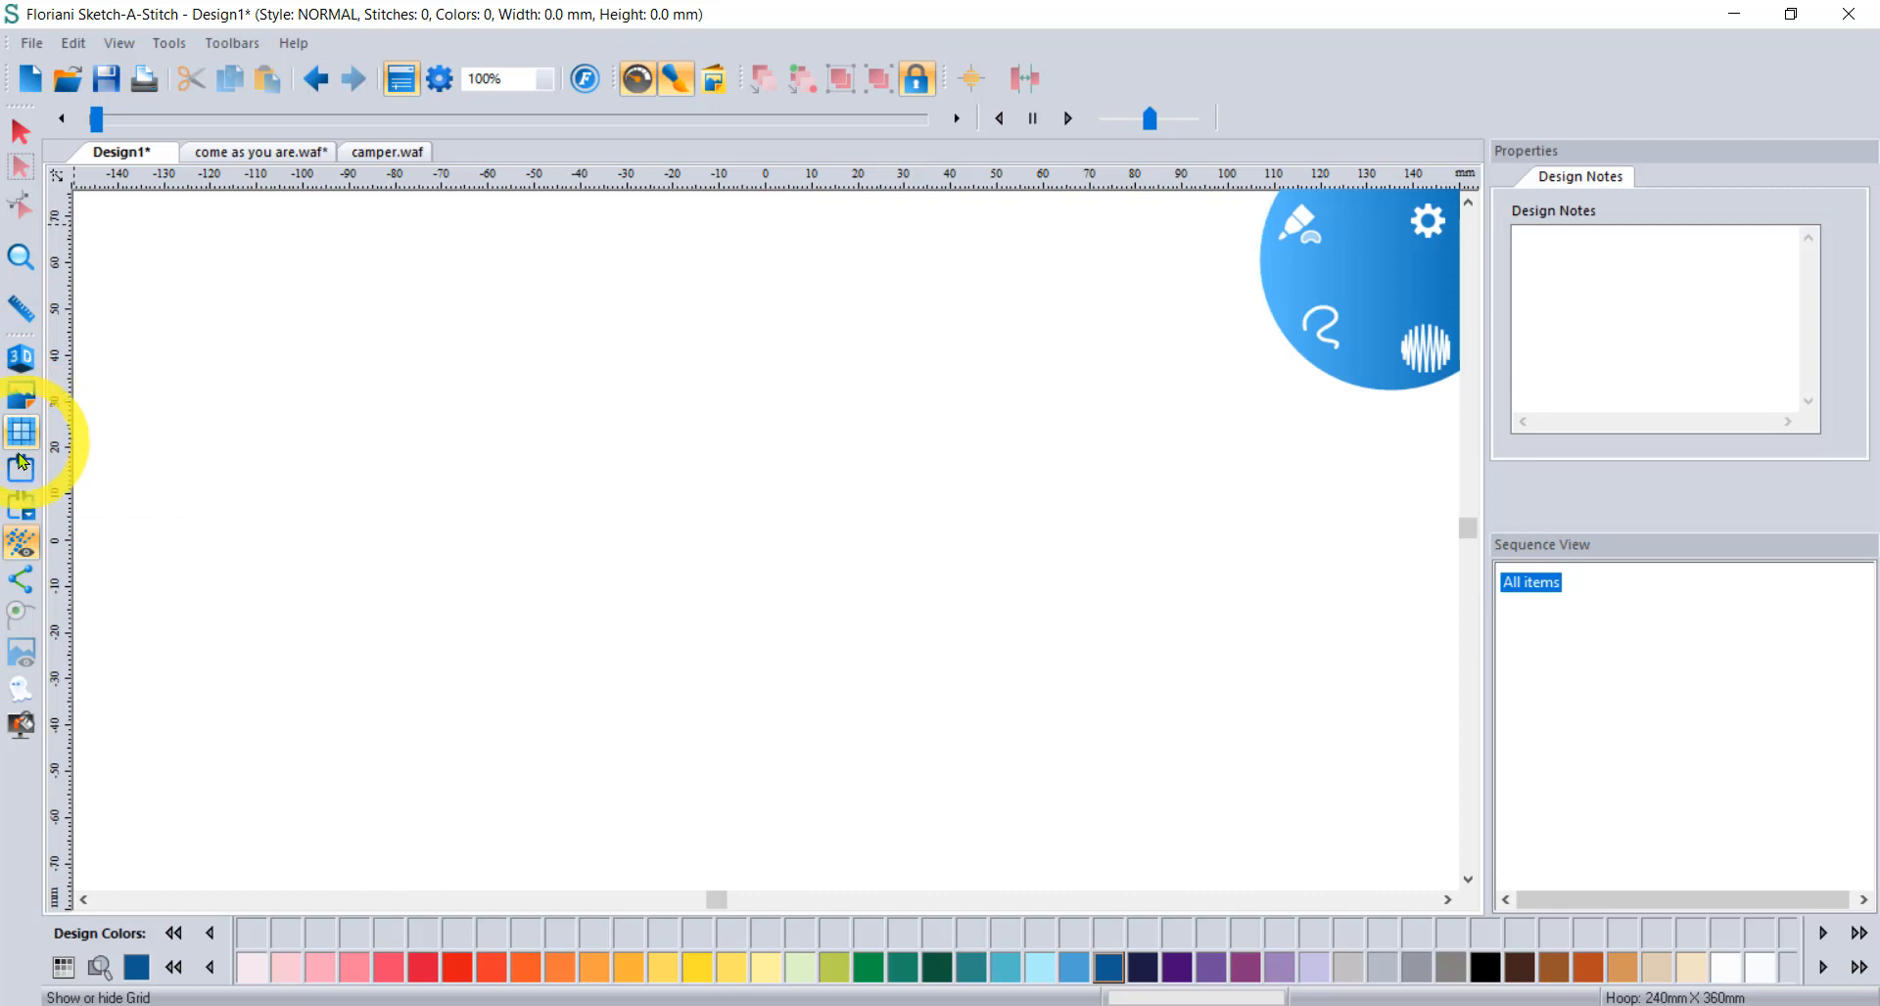
pyautogui.click(21, 468)
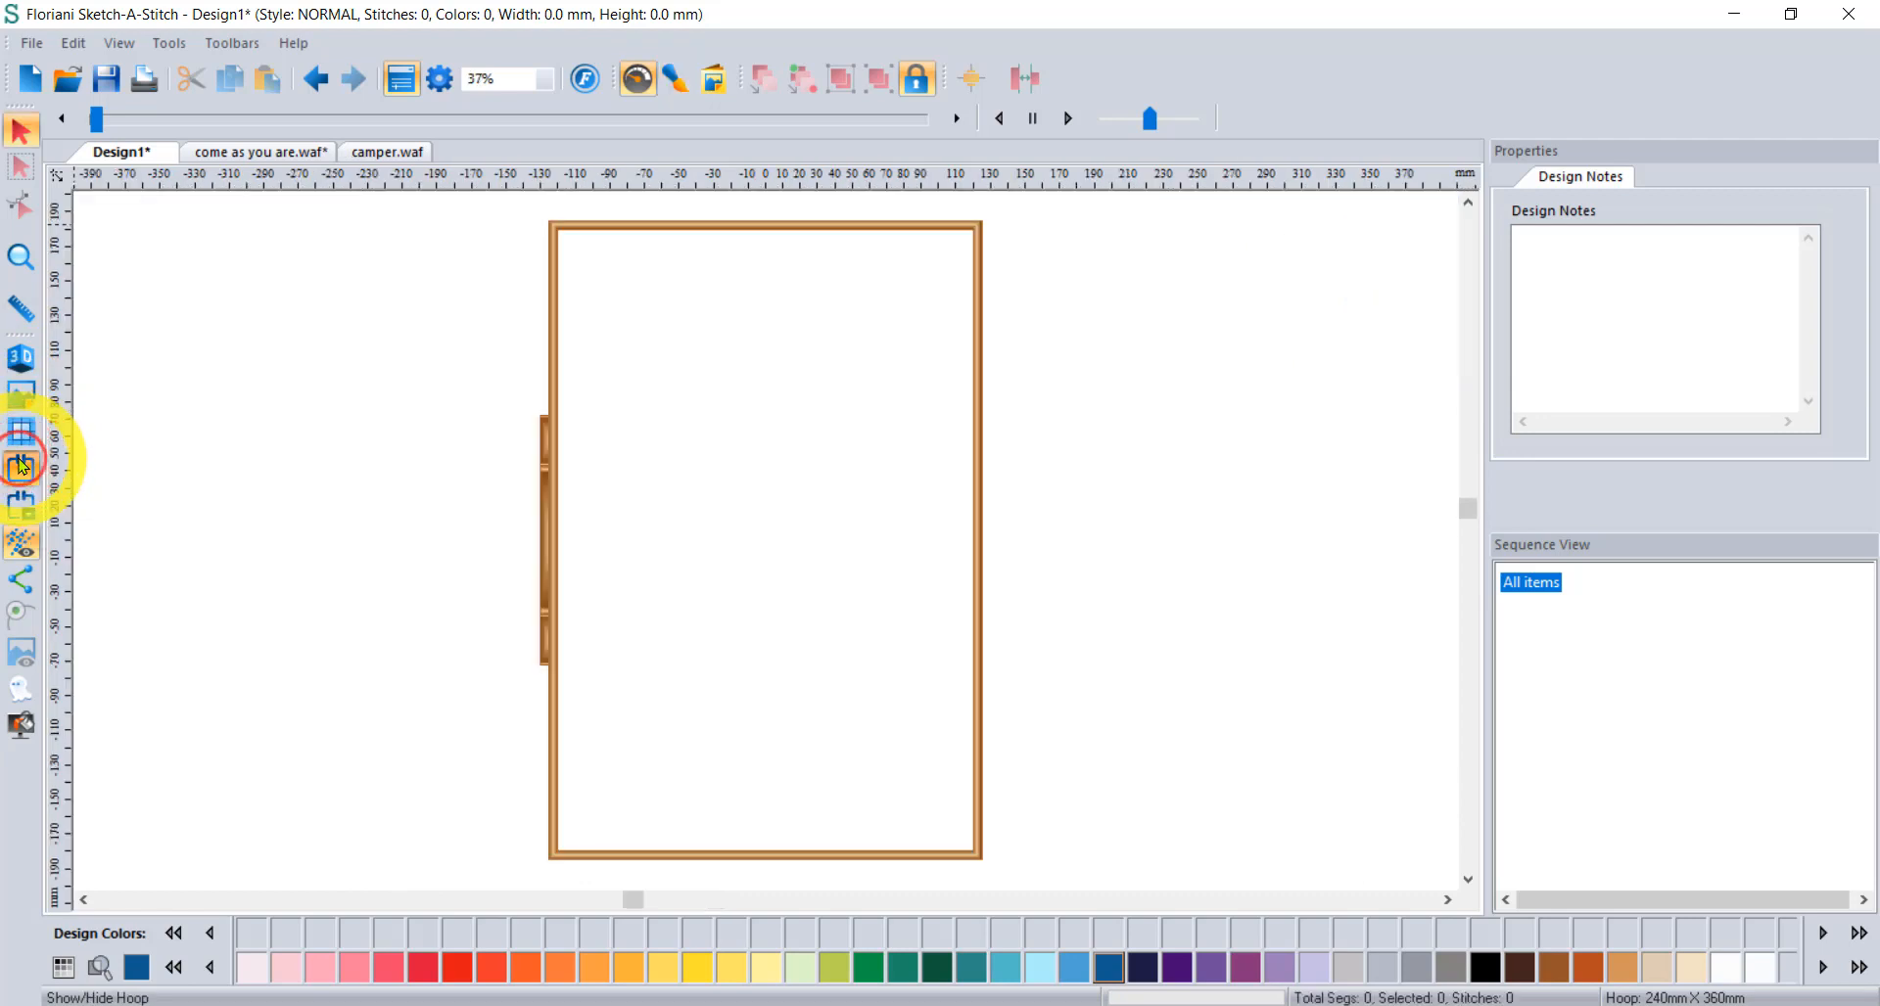
pyautogui.click(21, 467)
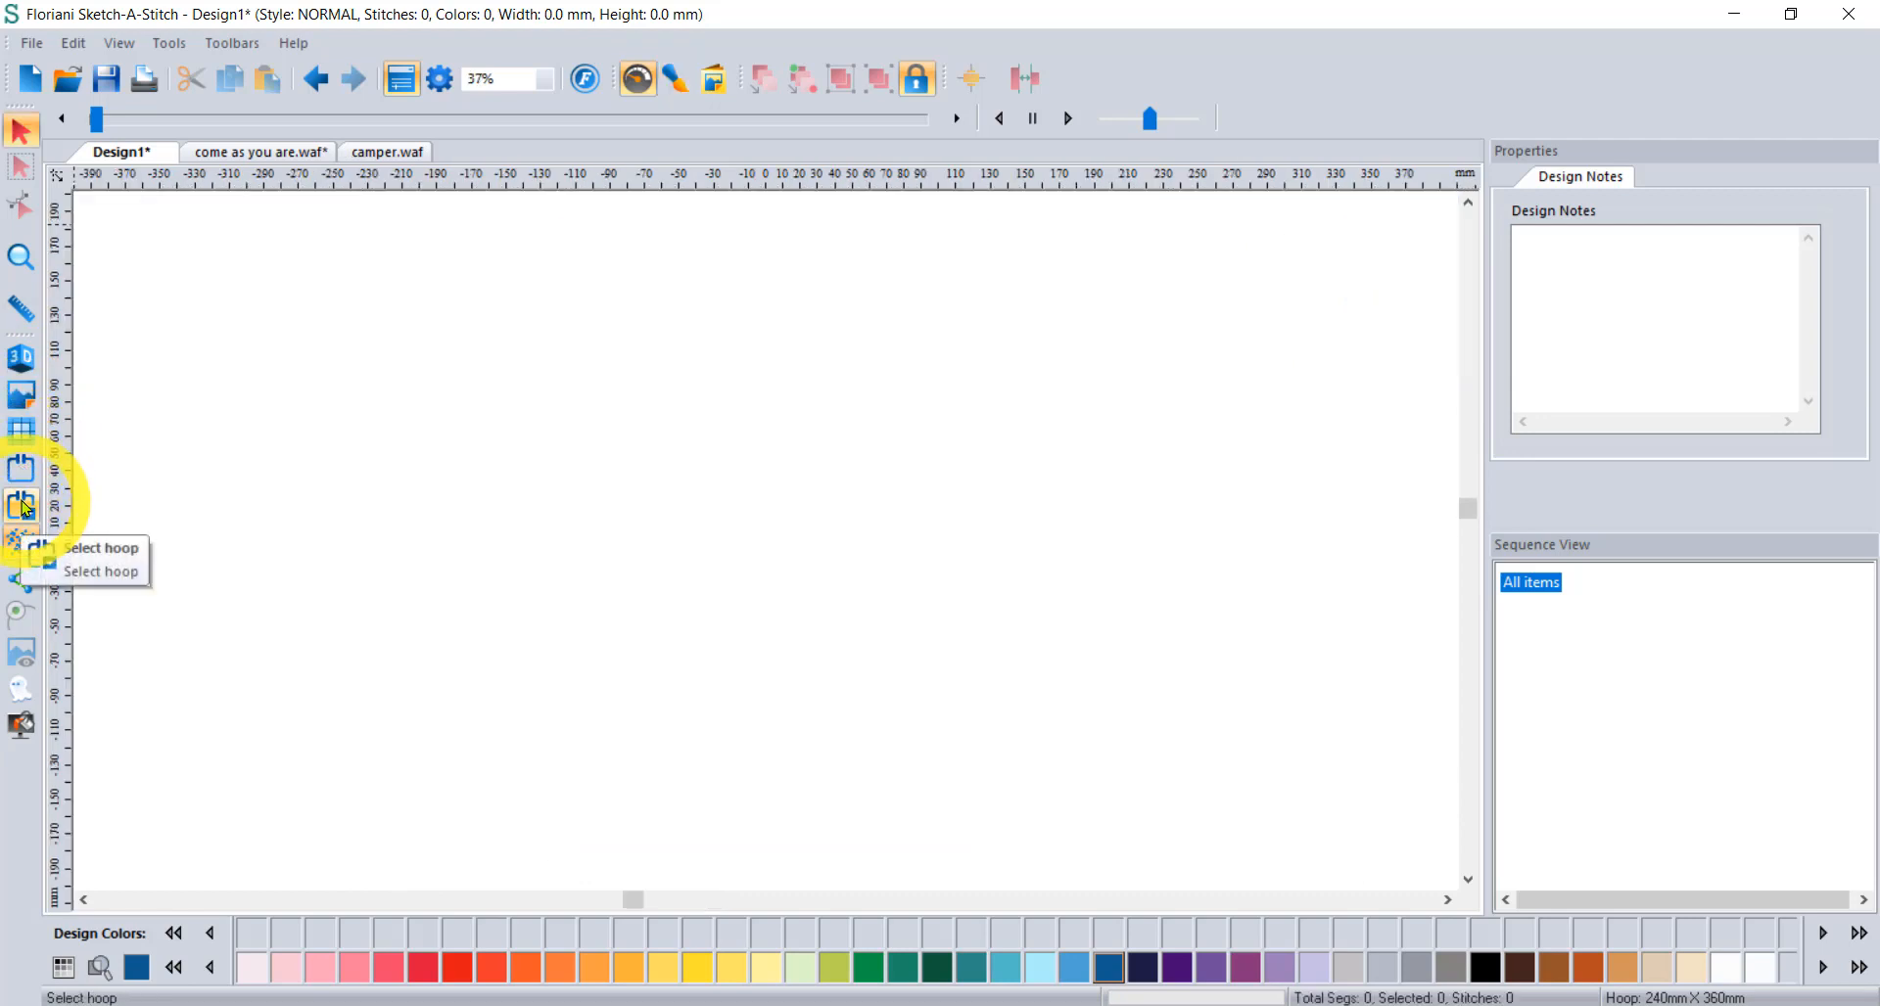
# Select the PES 240mm X 360mm hoop for the design.
pyautogui.click(22, 506)
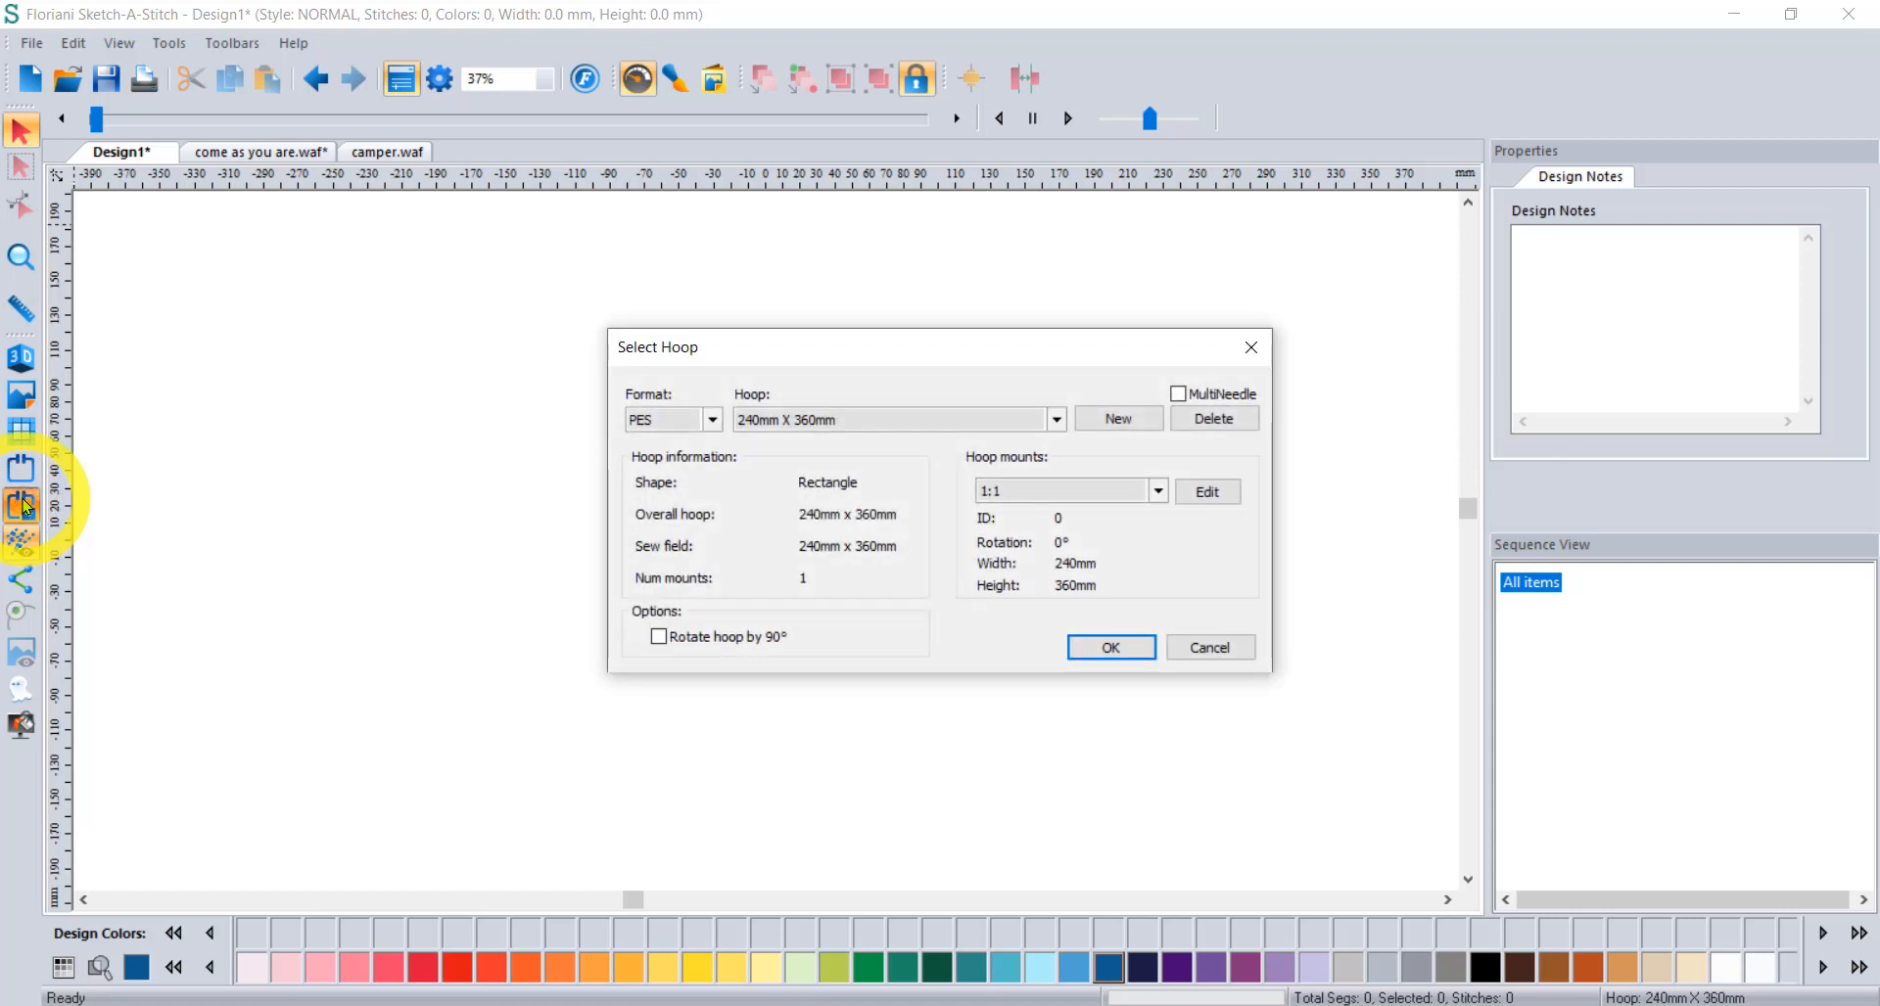
pyautogui.click(670, 425)
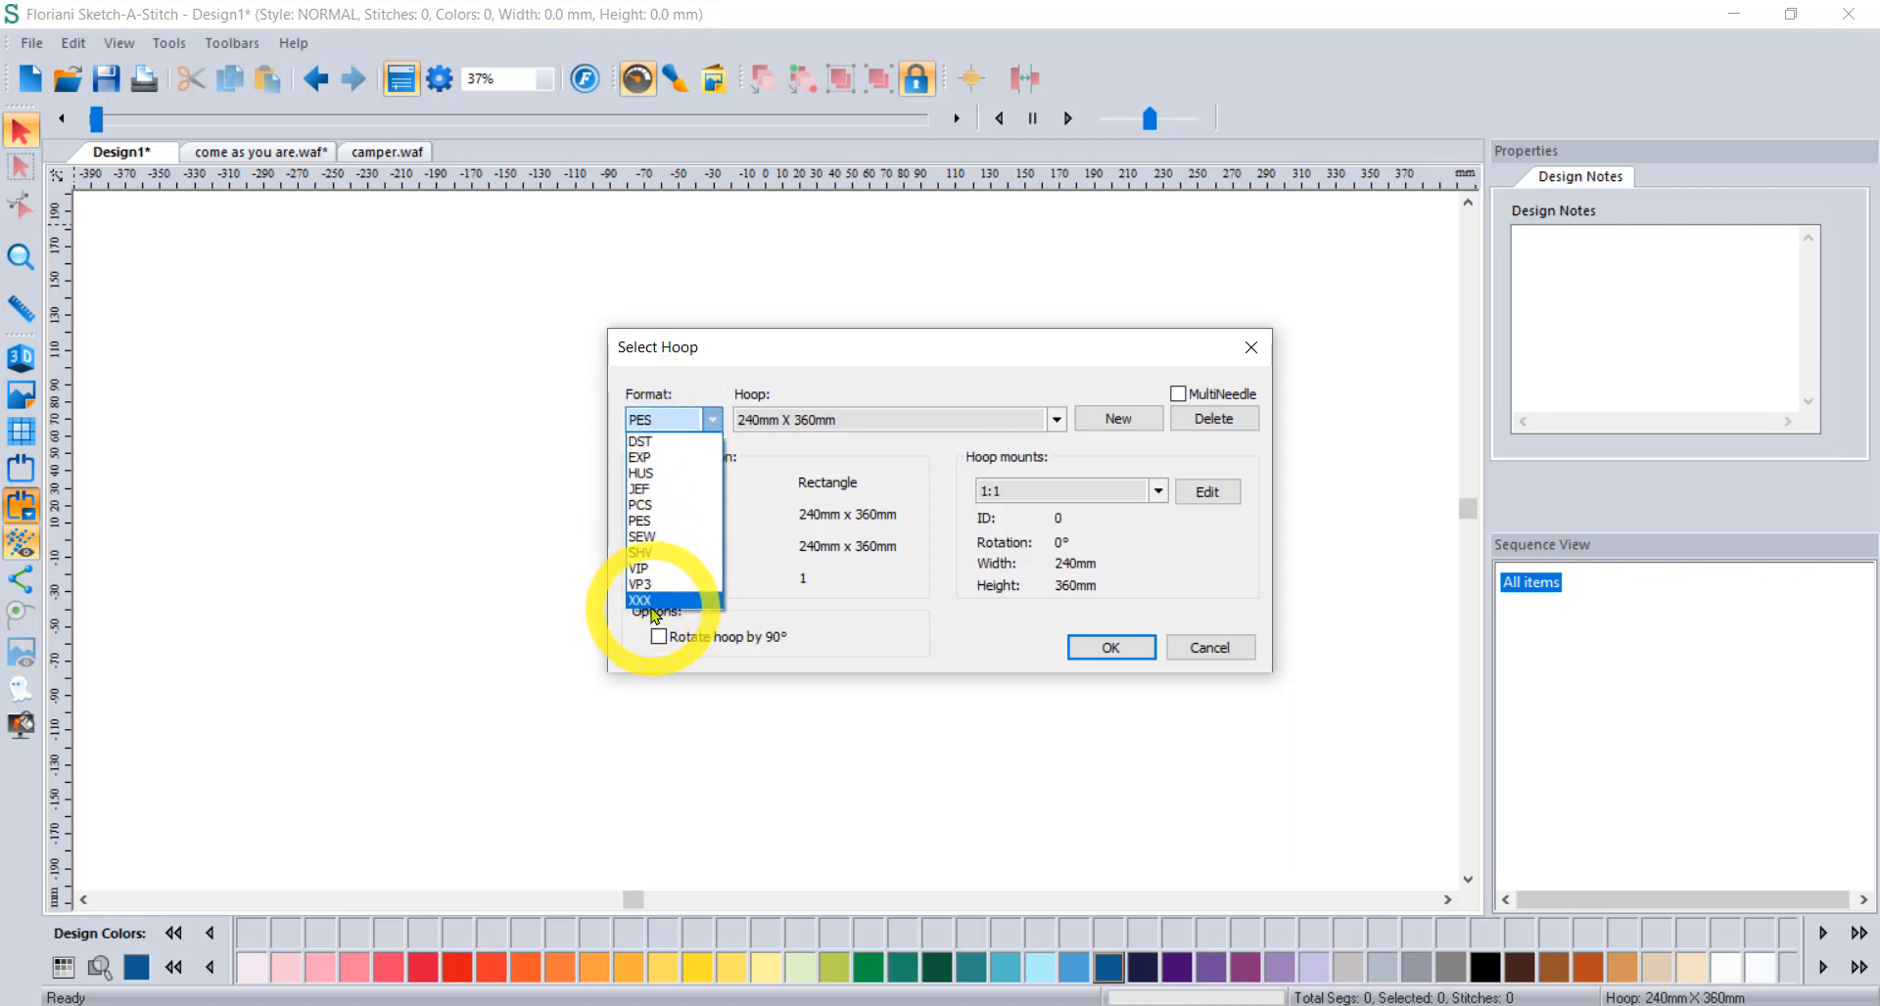
pyautogui.click(660, 522)
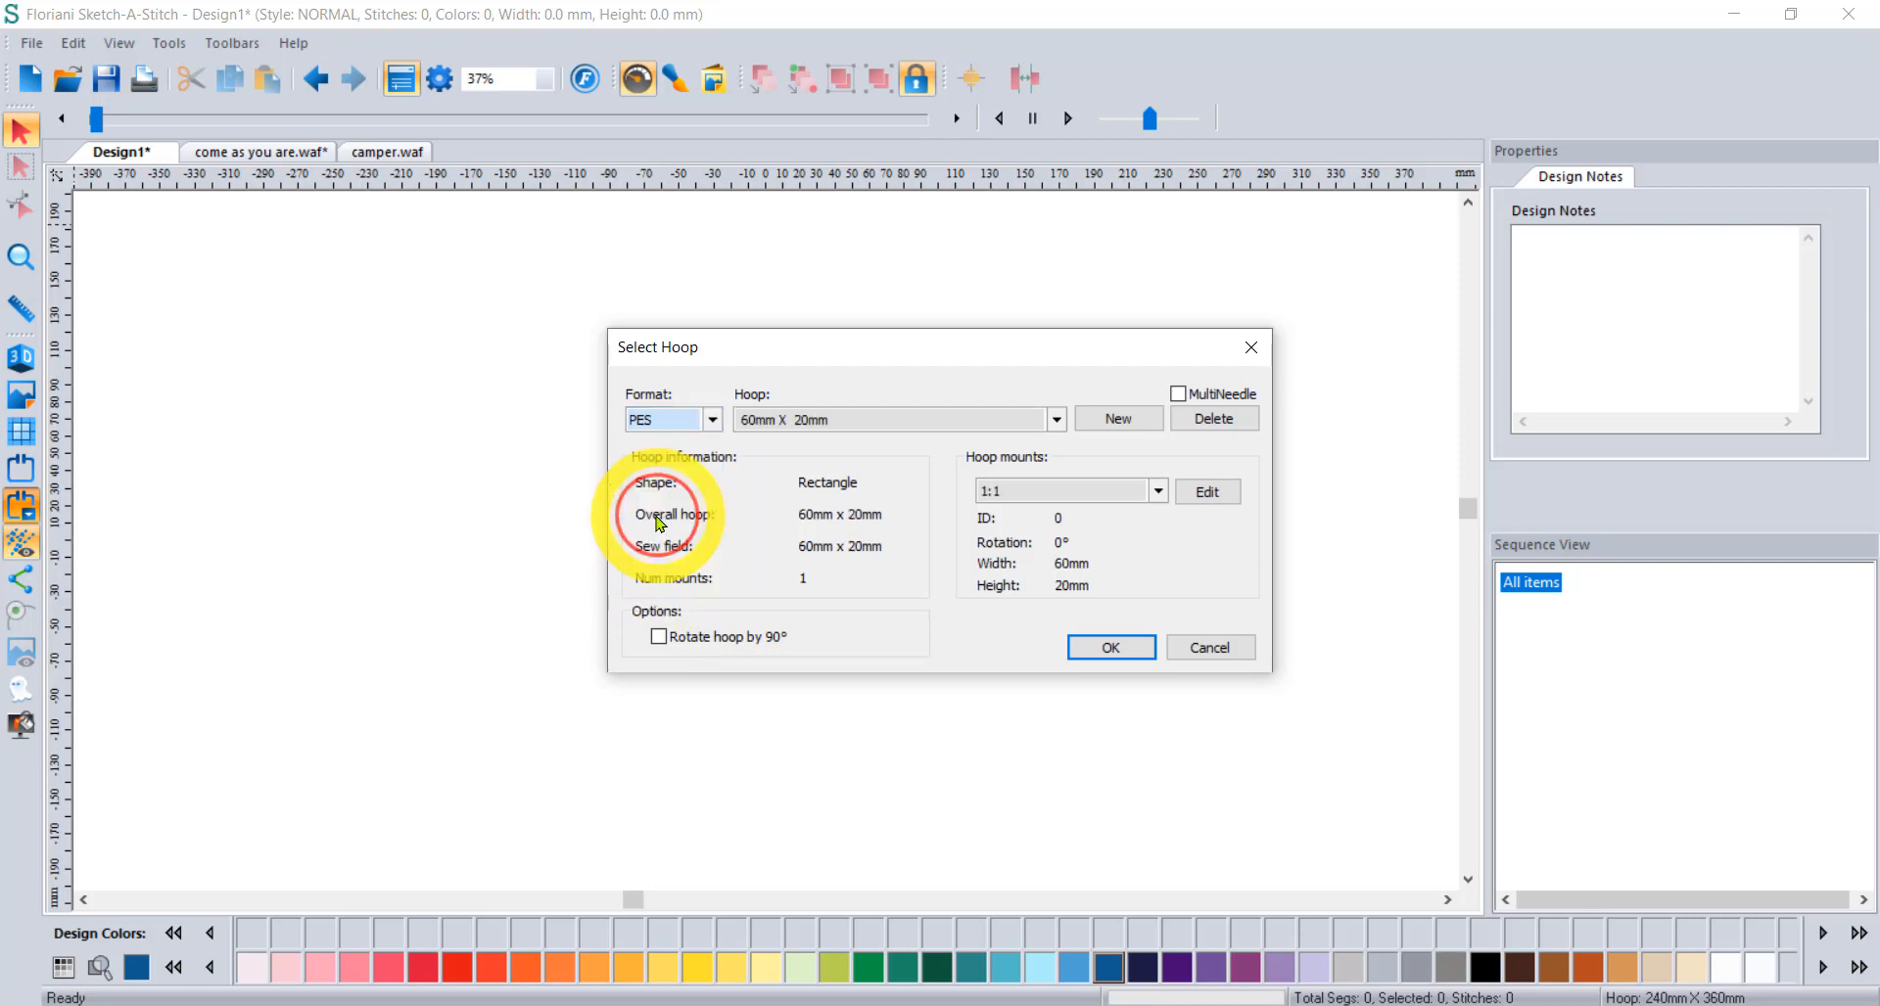
pyautogui.click(805, 421)
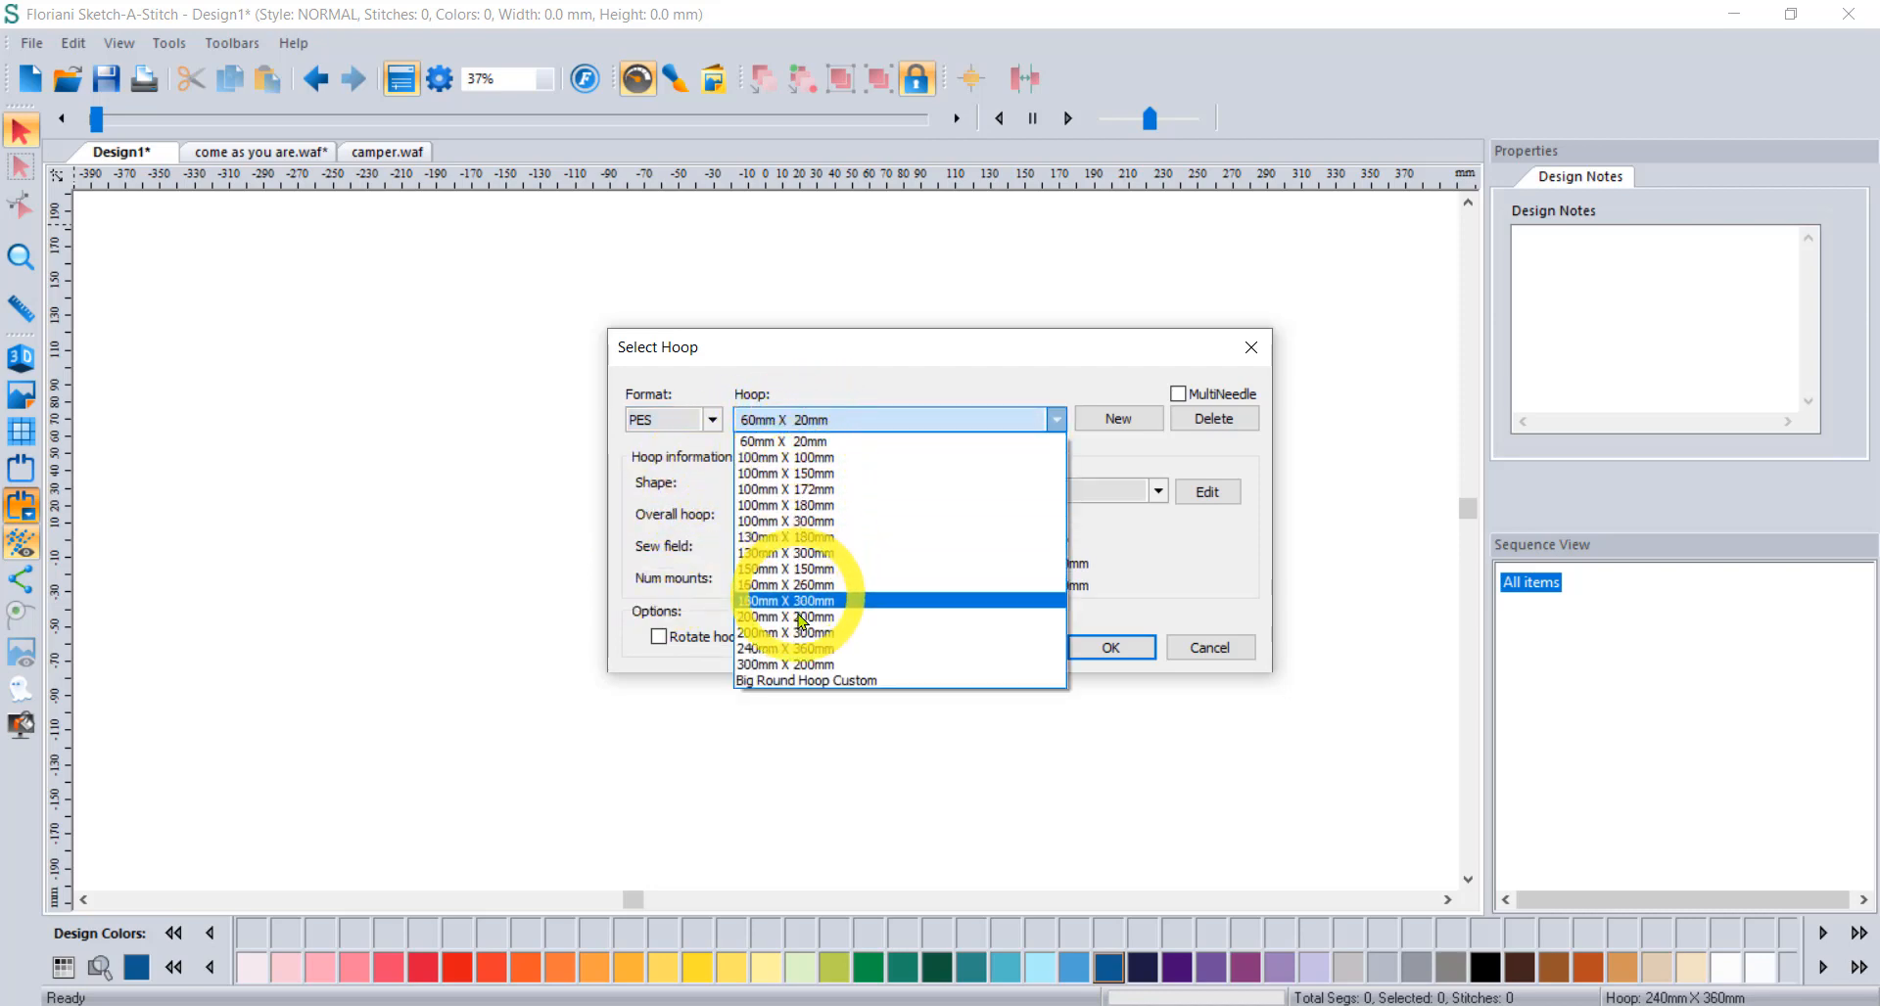
pyautogui.click(801, 648)
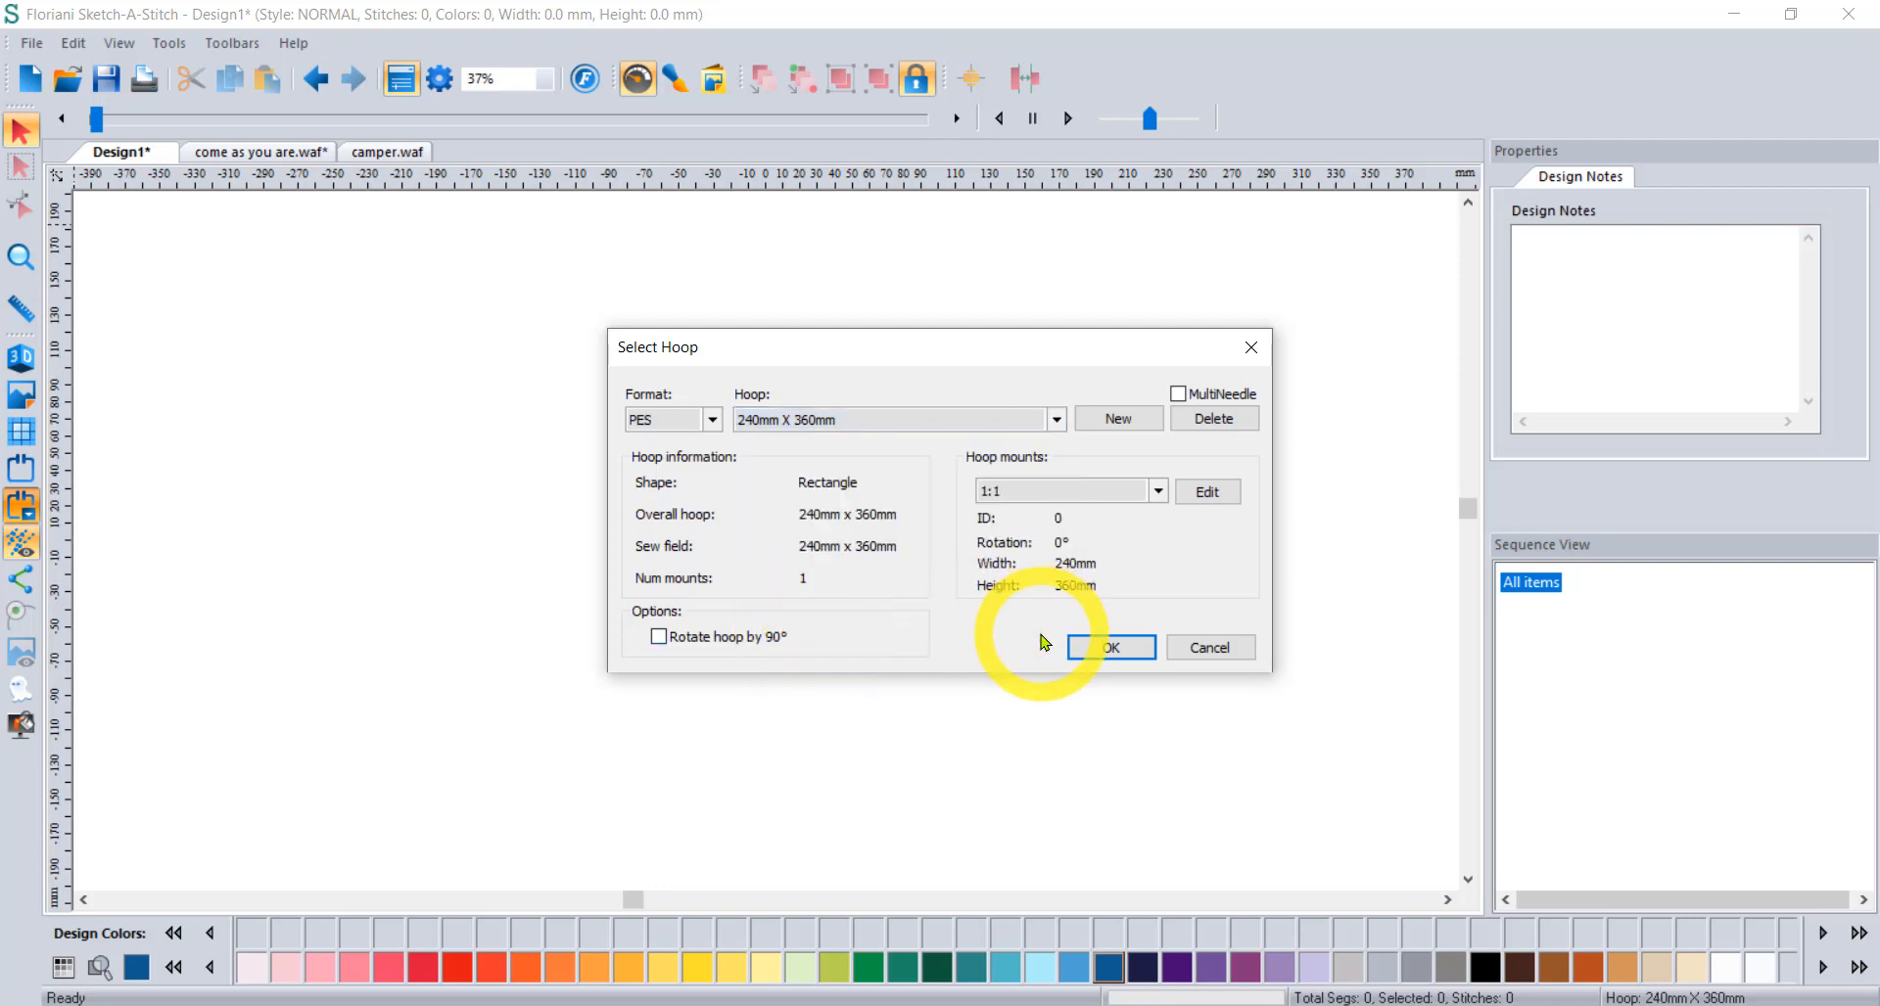
pyautogui.click(1117, 649)
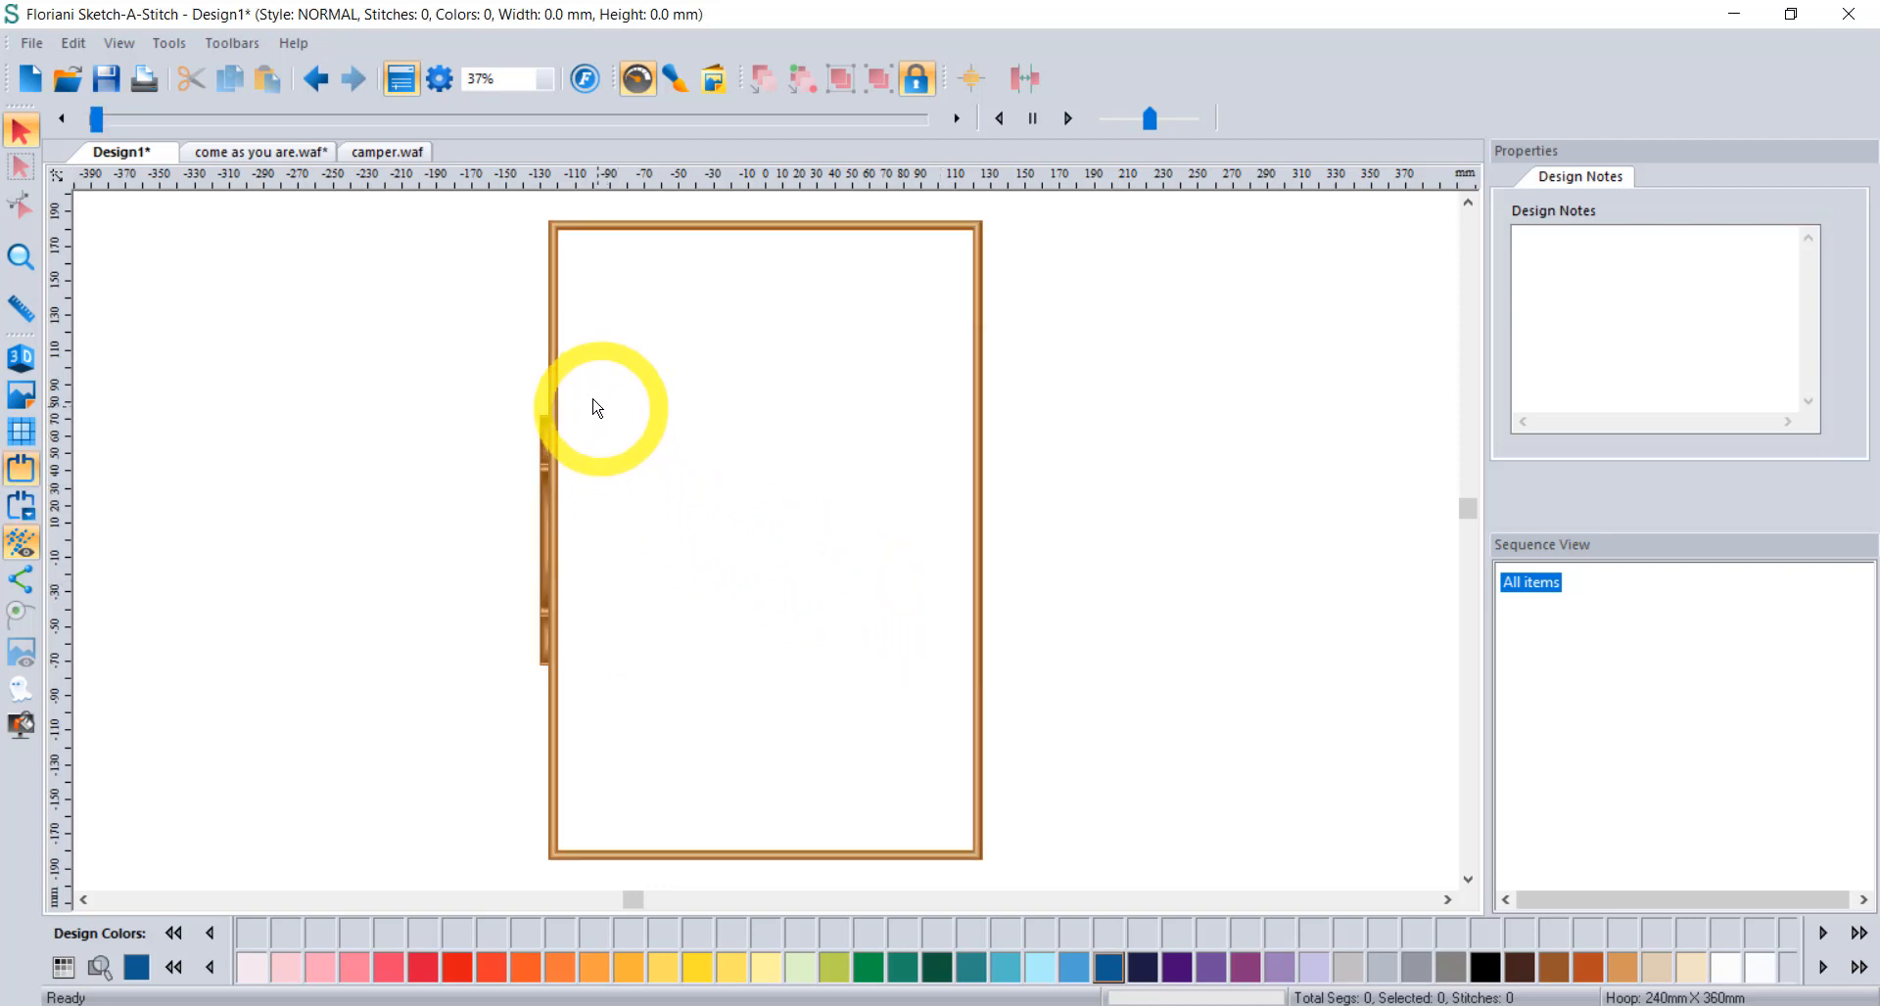
# Rotate the hoop by 90° so it is 360mm wide.
pyautogui.click(20, 505)
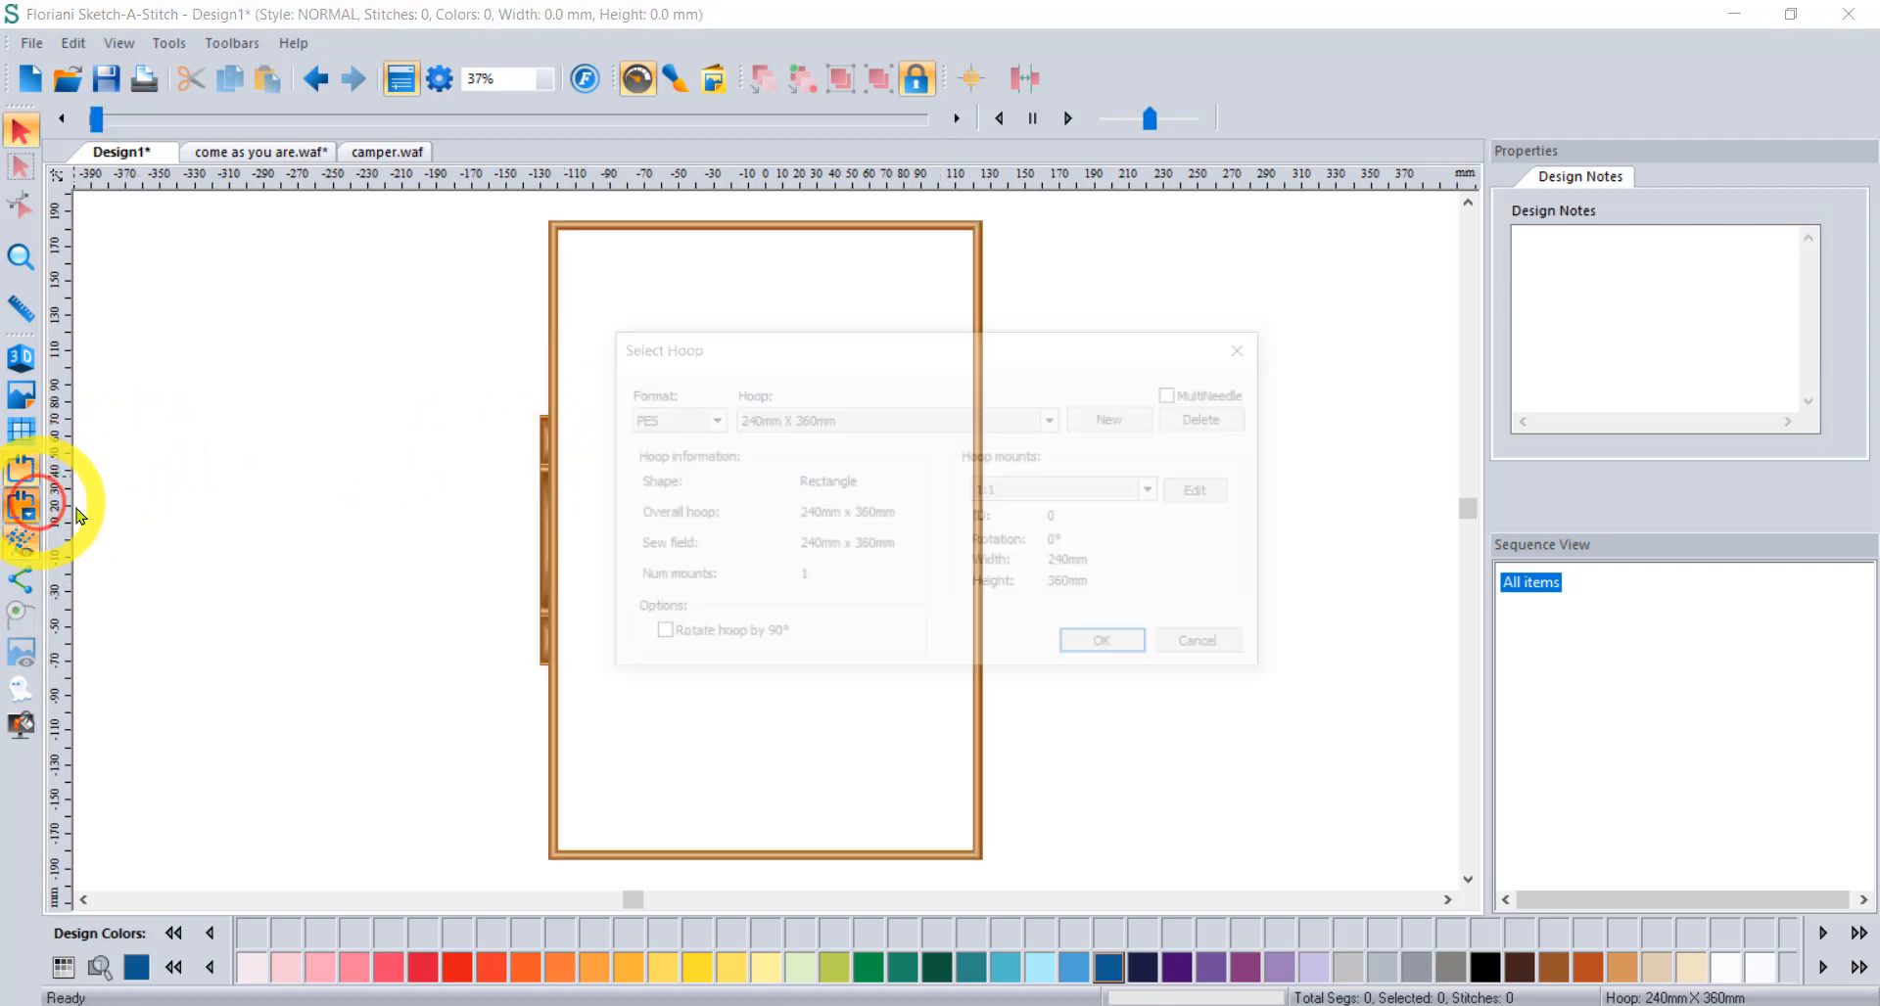
pyautogui.click(842, 634)
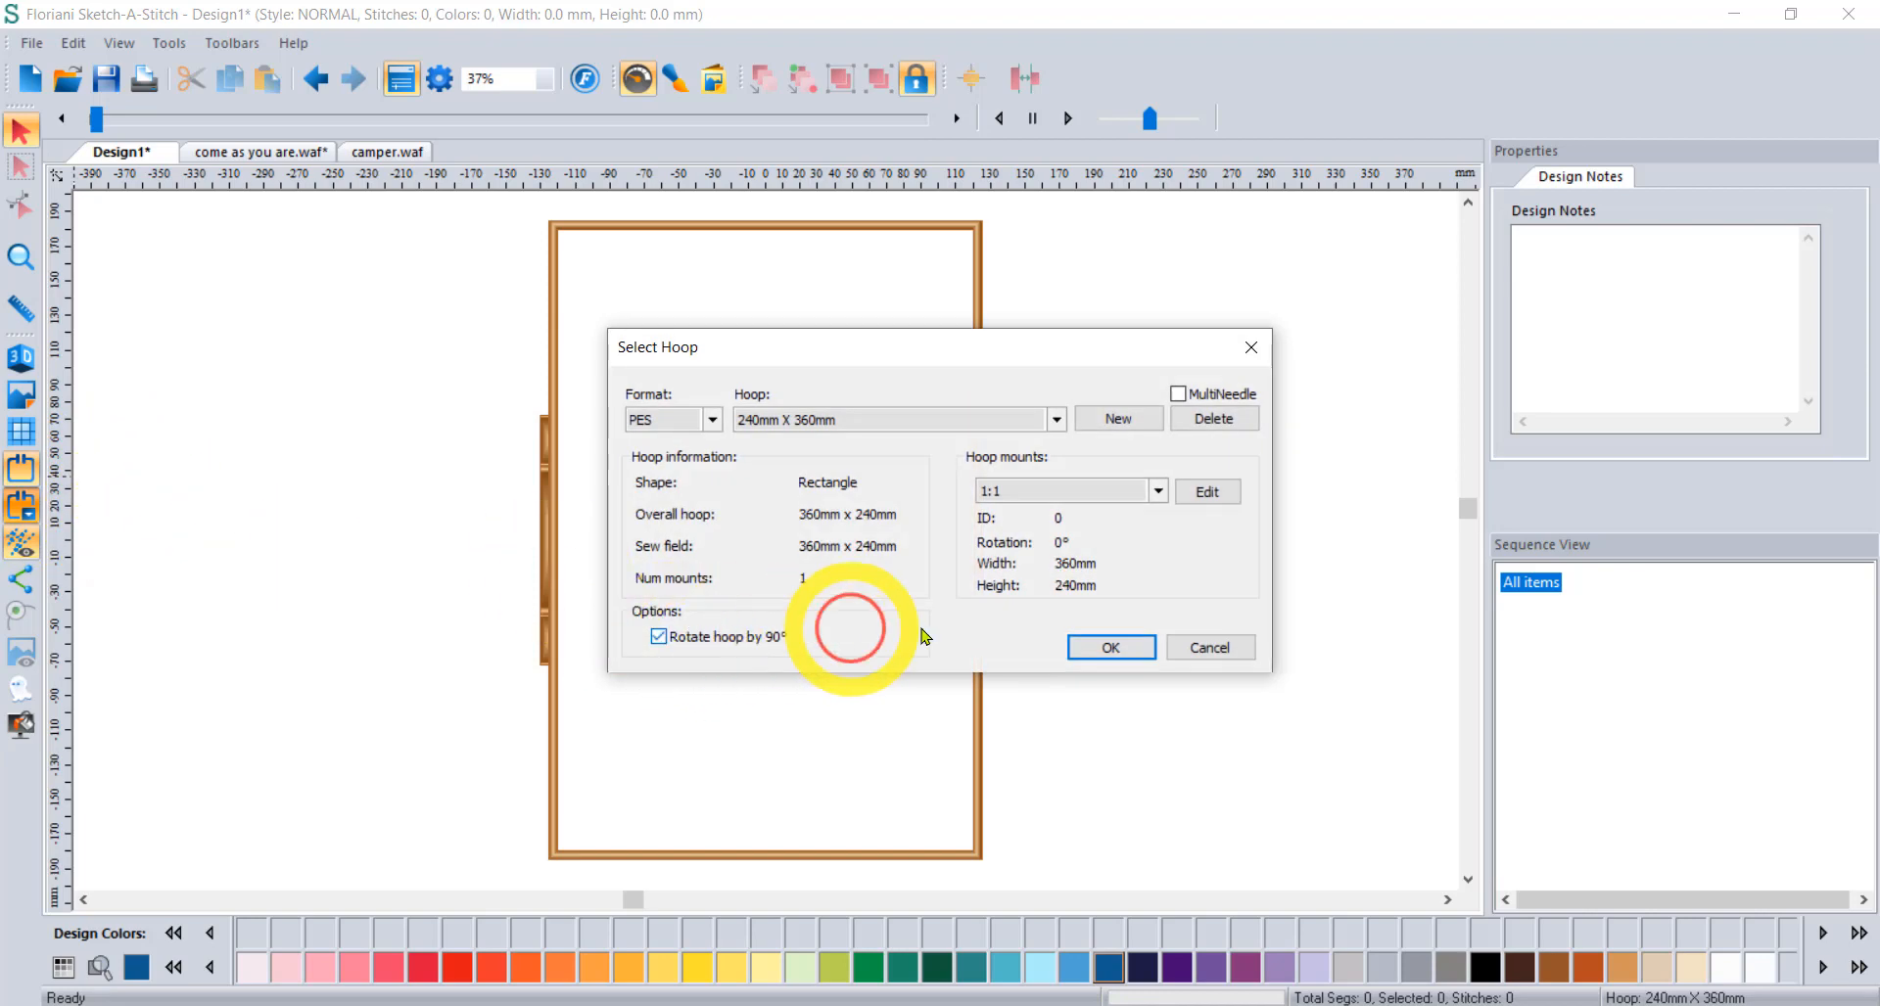
pyautogui.click(1094, 648)
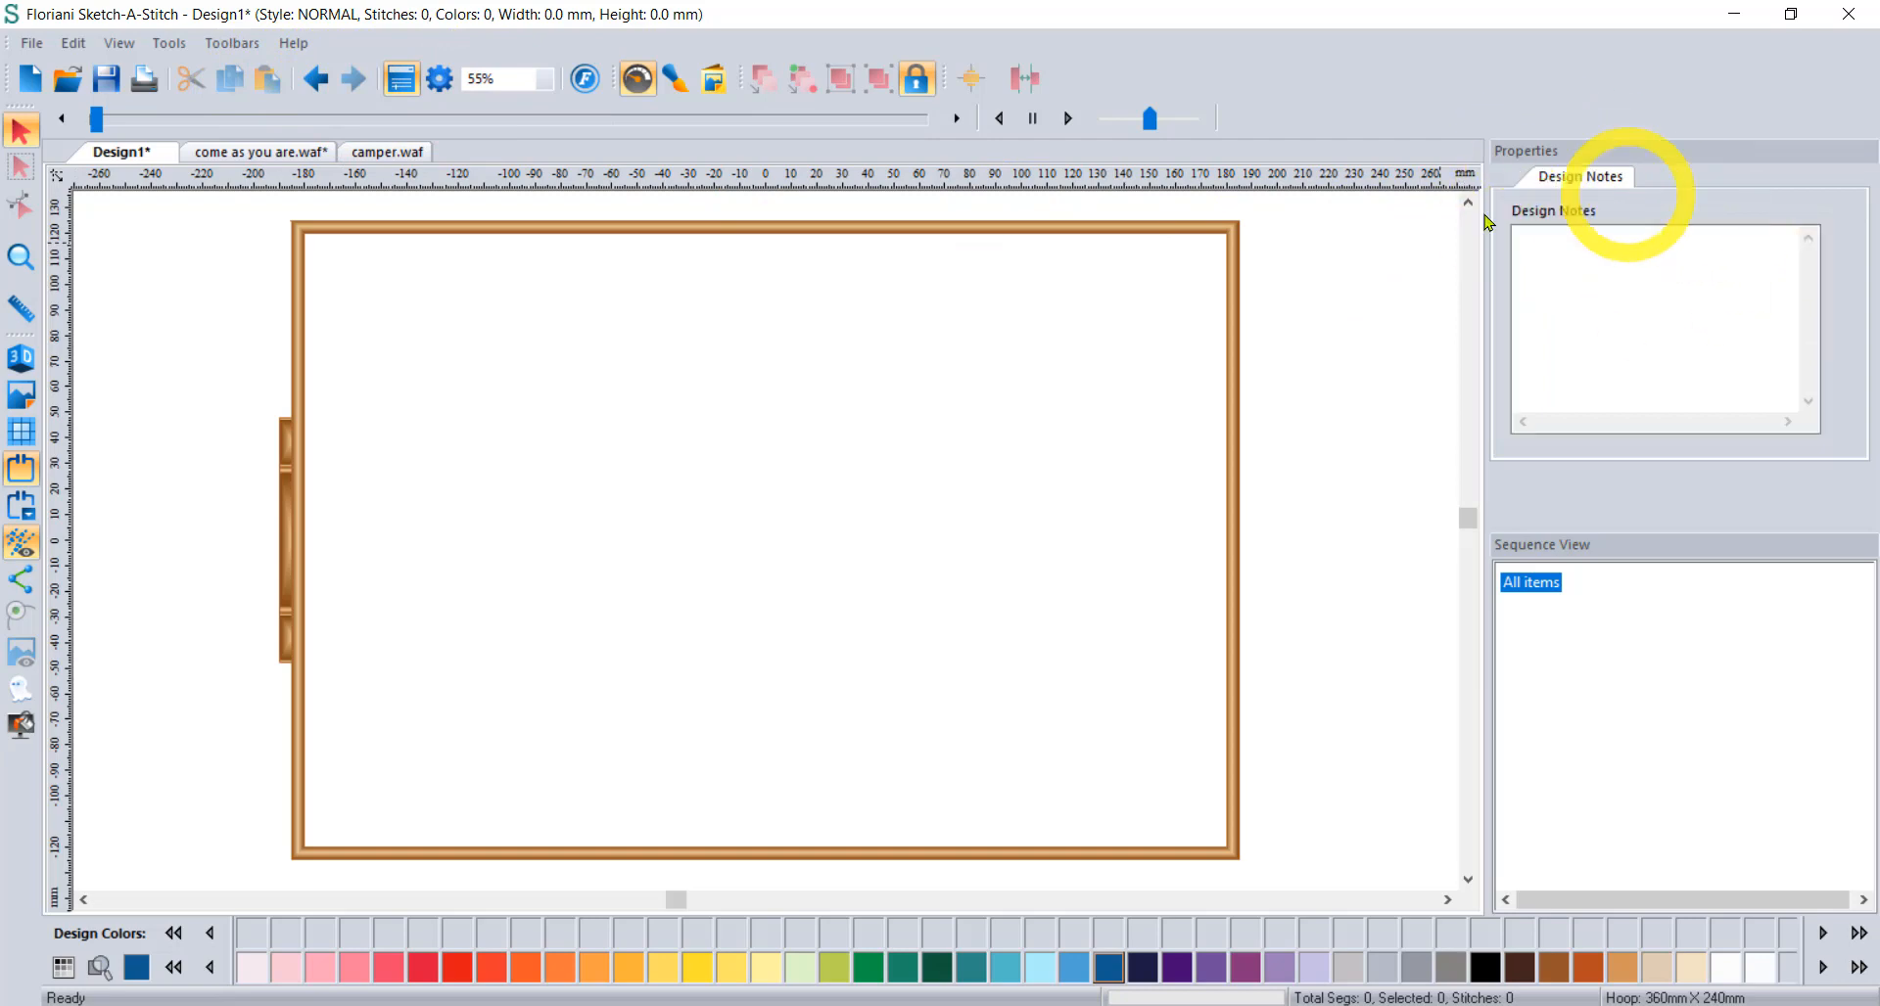
pyautogui.click(402, 84)
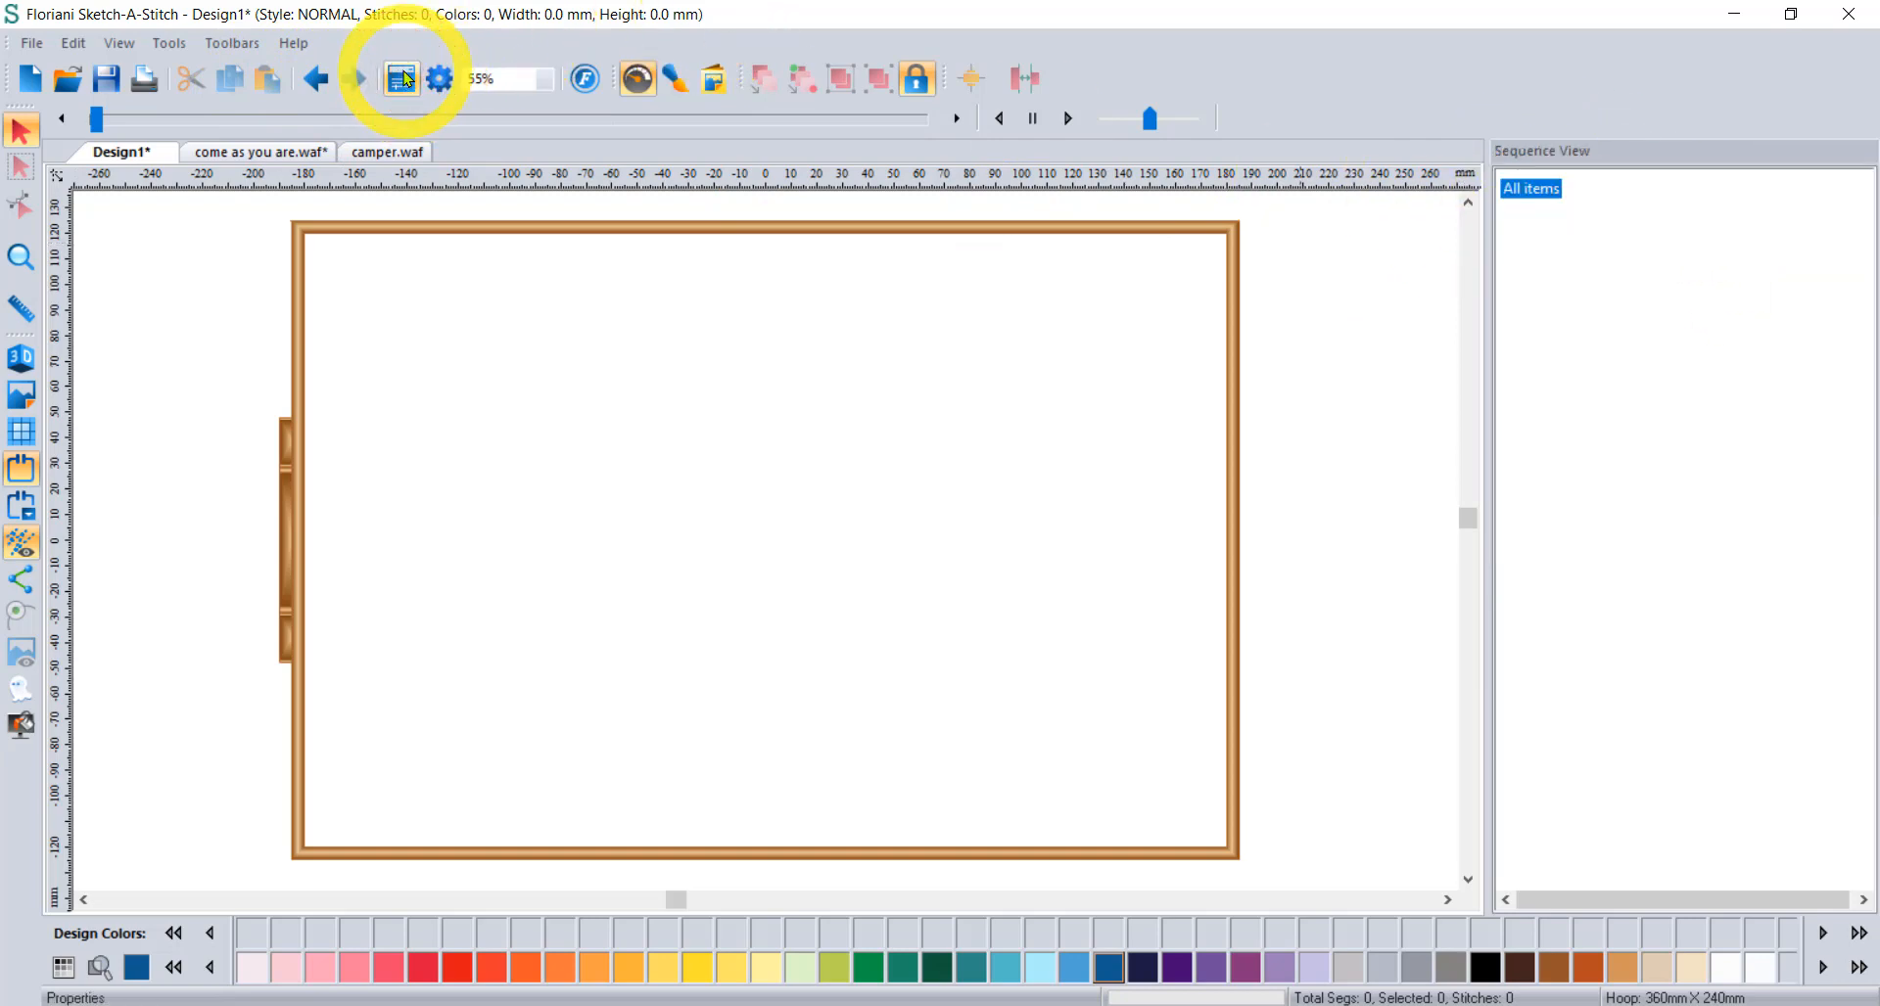
pyautogui.click(402, 83)
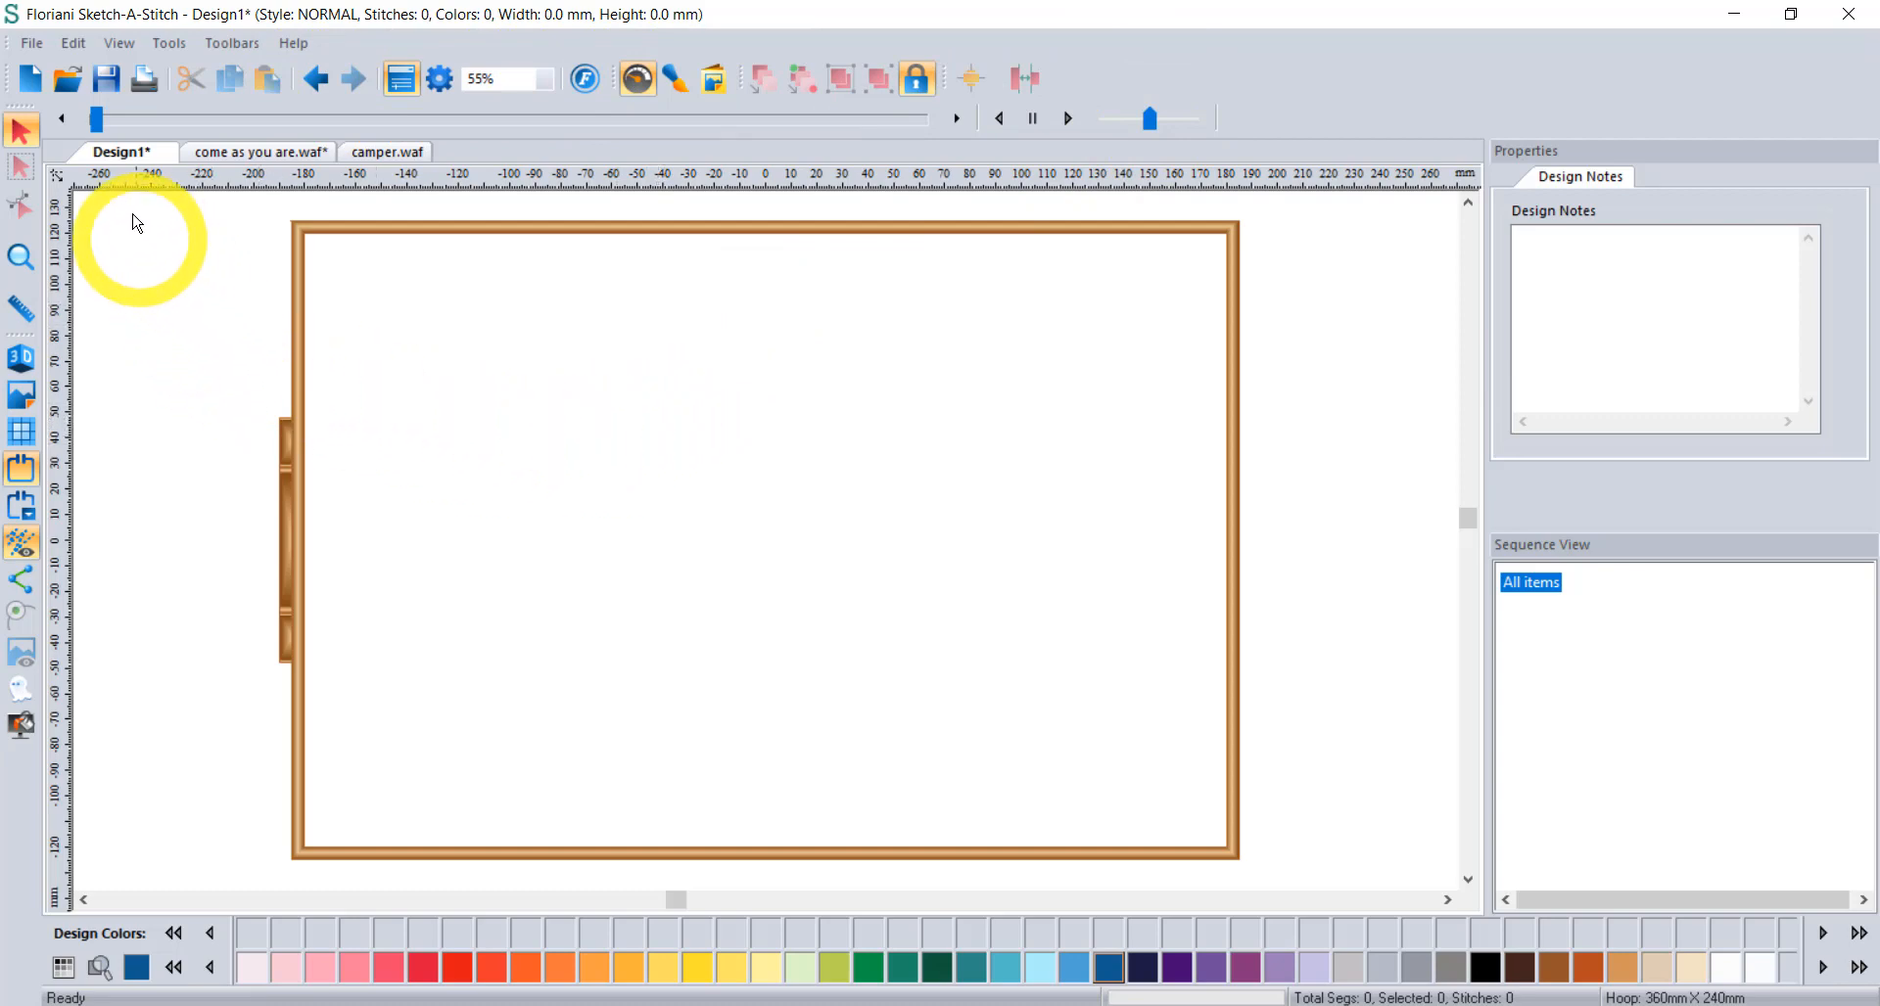
# View the come as you are.waf design, then switch to camper.waf.
pyautogui.click(209, 154)
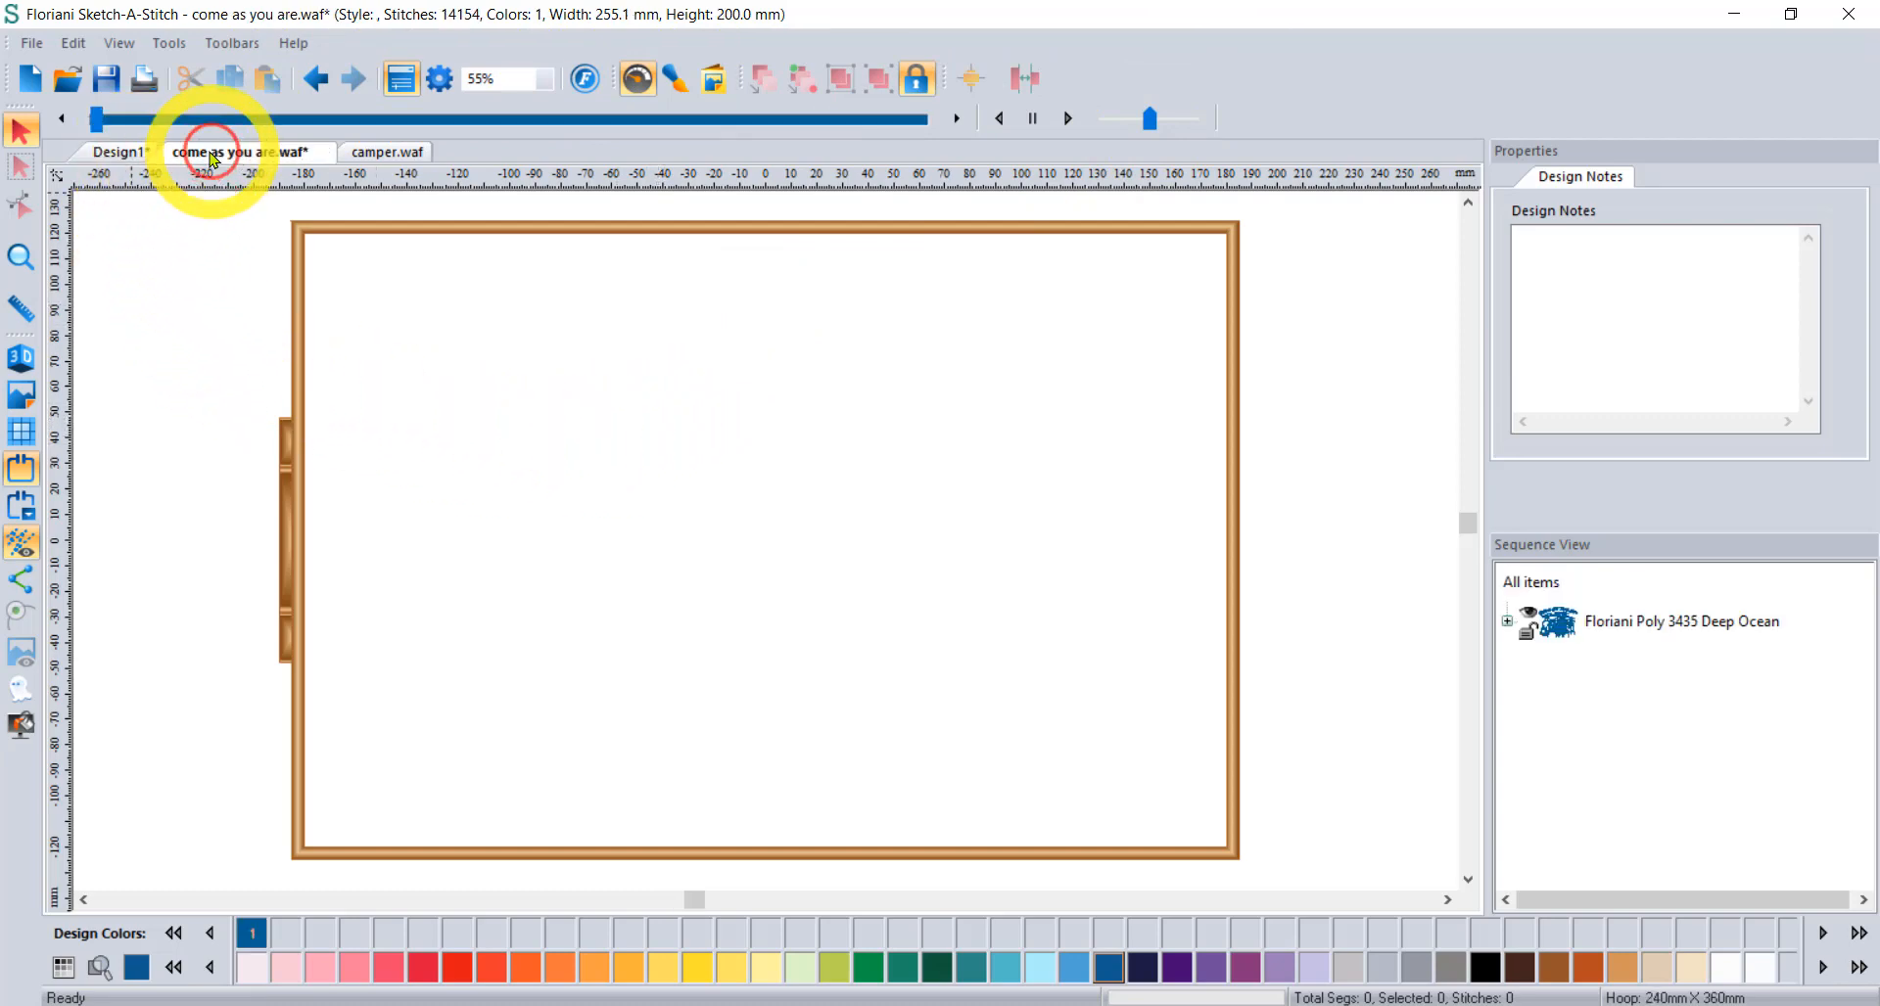
pyautogui.click(372, 155)
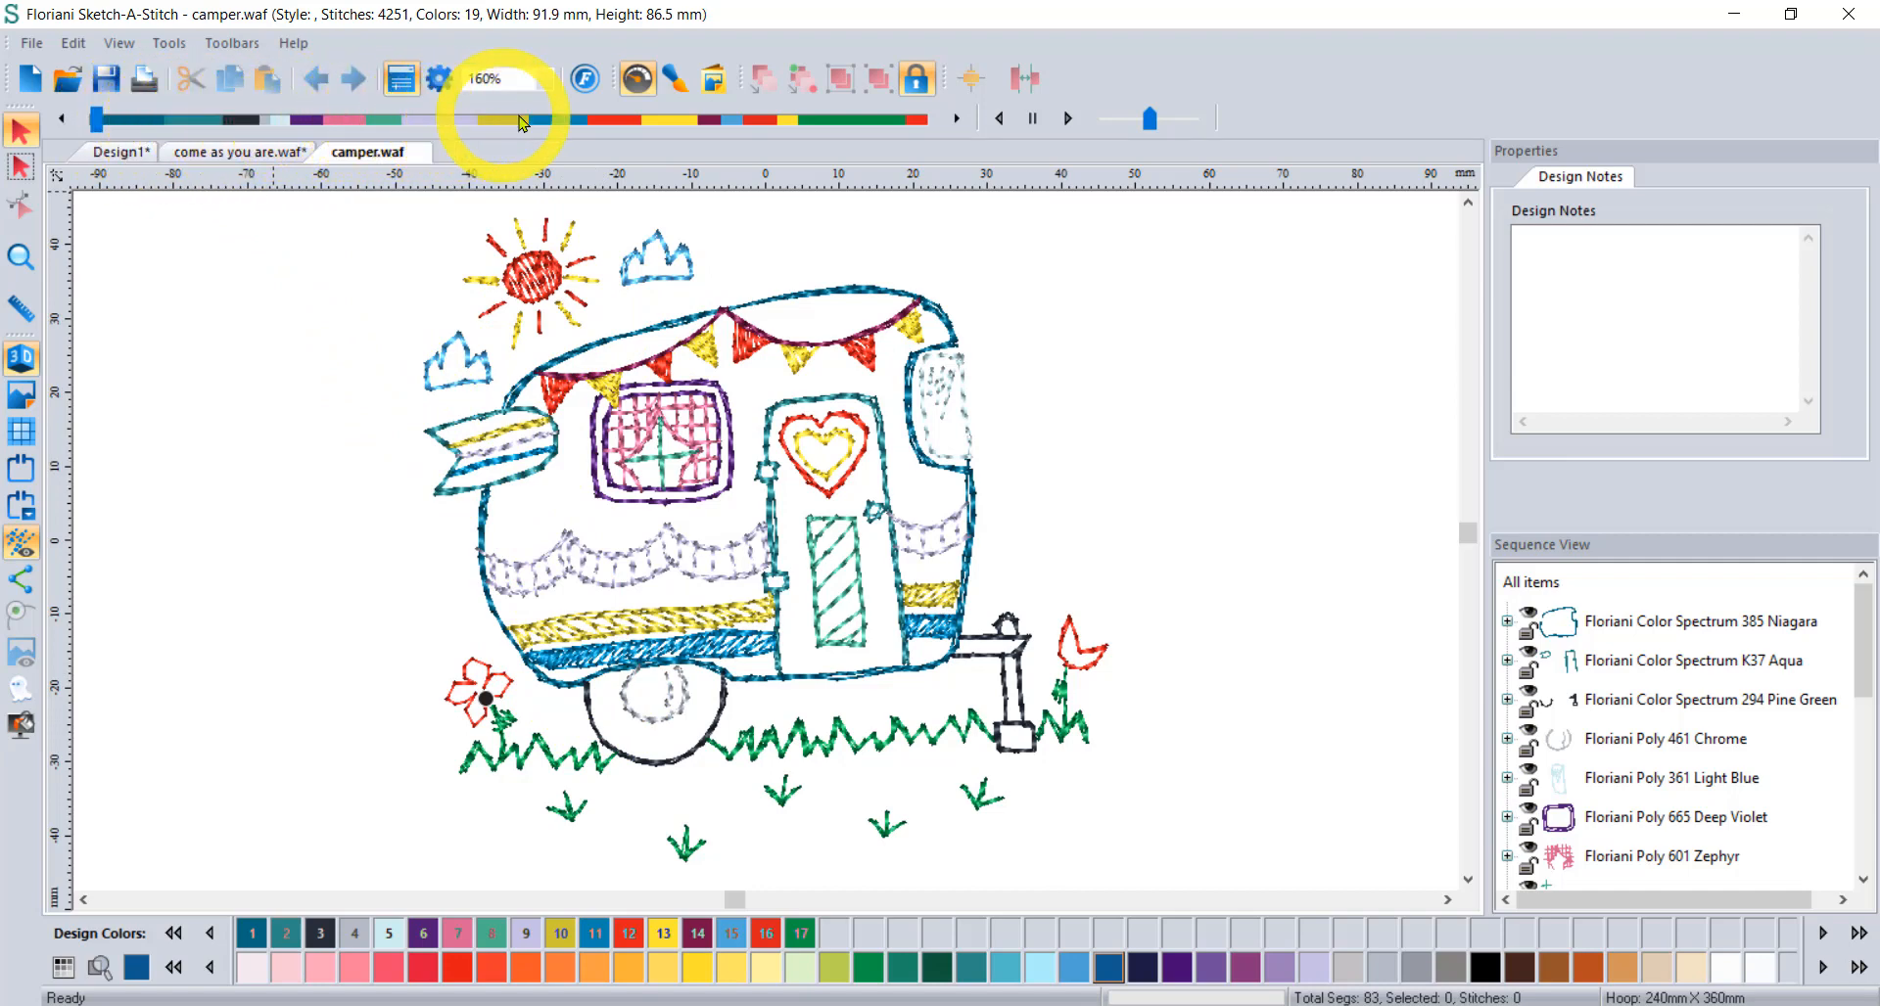
pyautogui.click(636, 79)
pyautogui.click(636, 79)
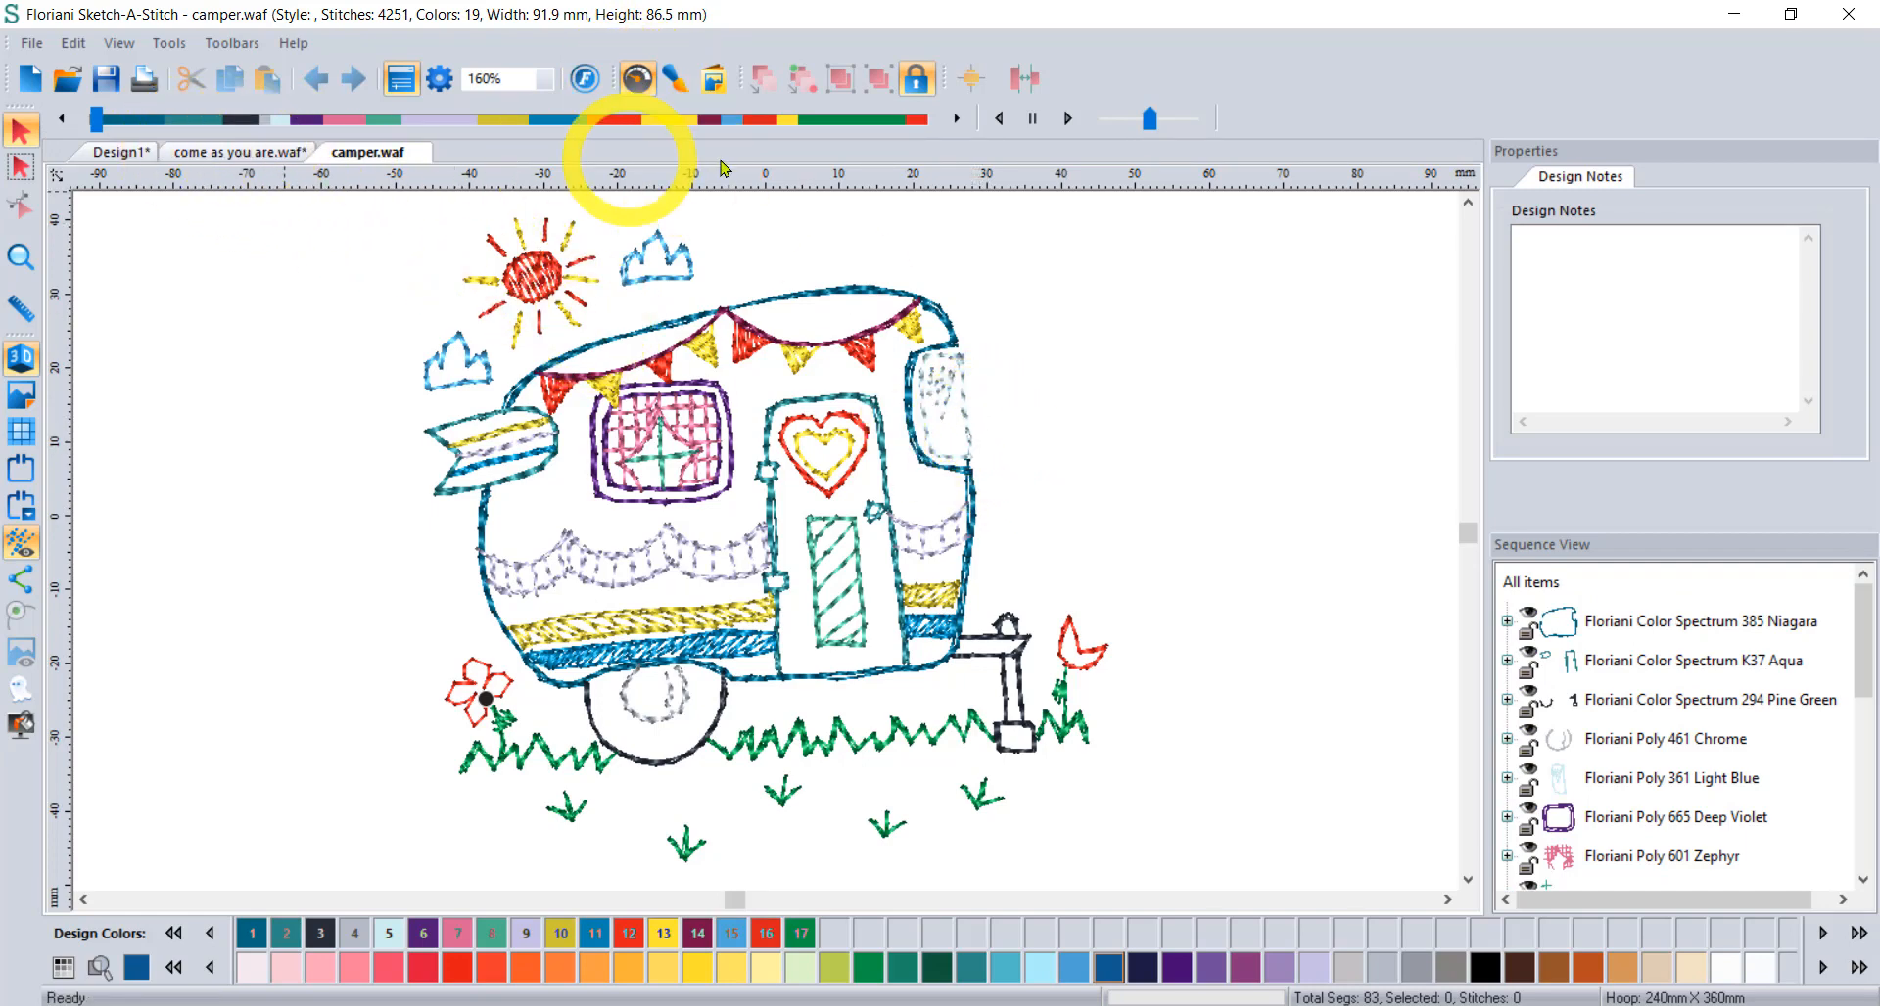
pyautogui.click(1067, 120)
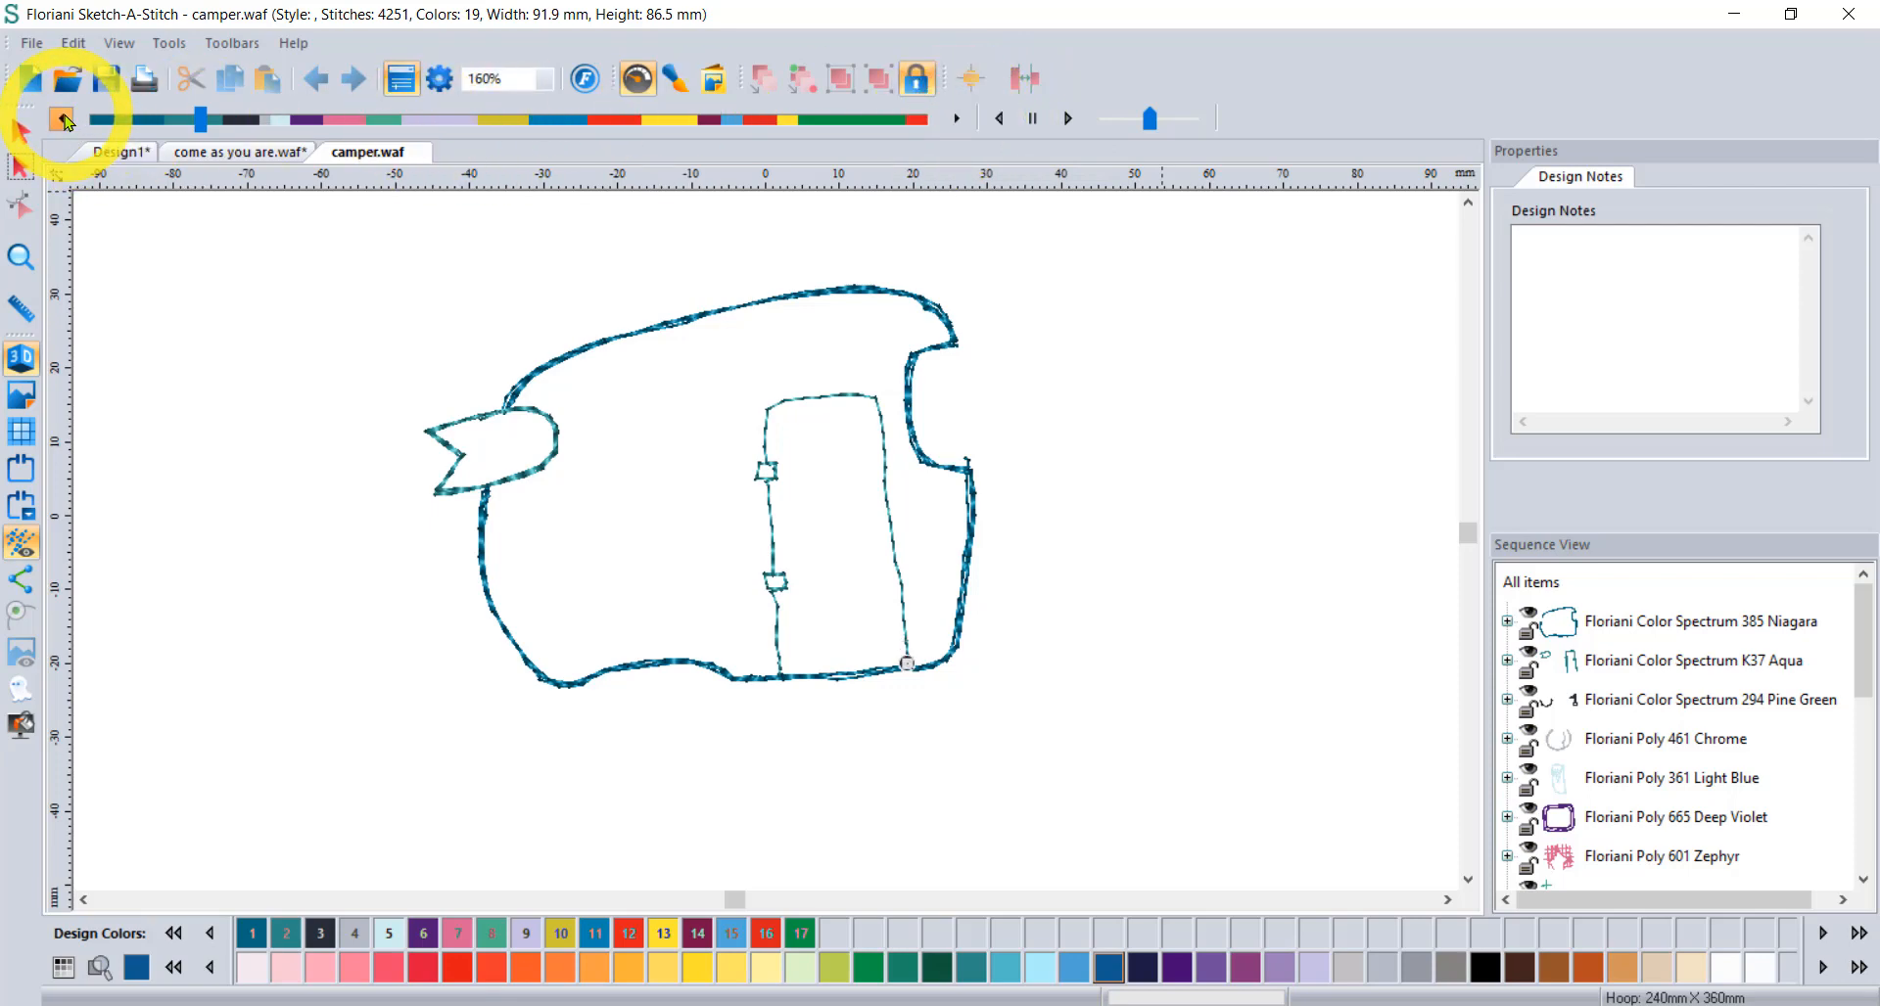
pyautogui.click(996, 121)
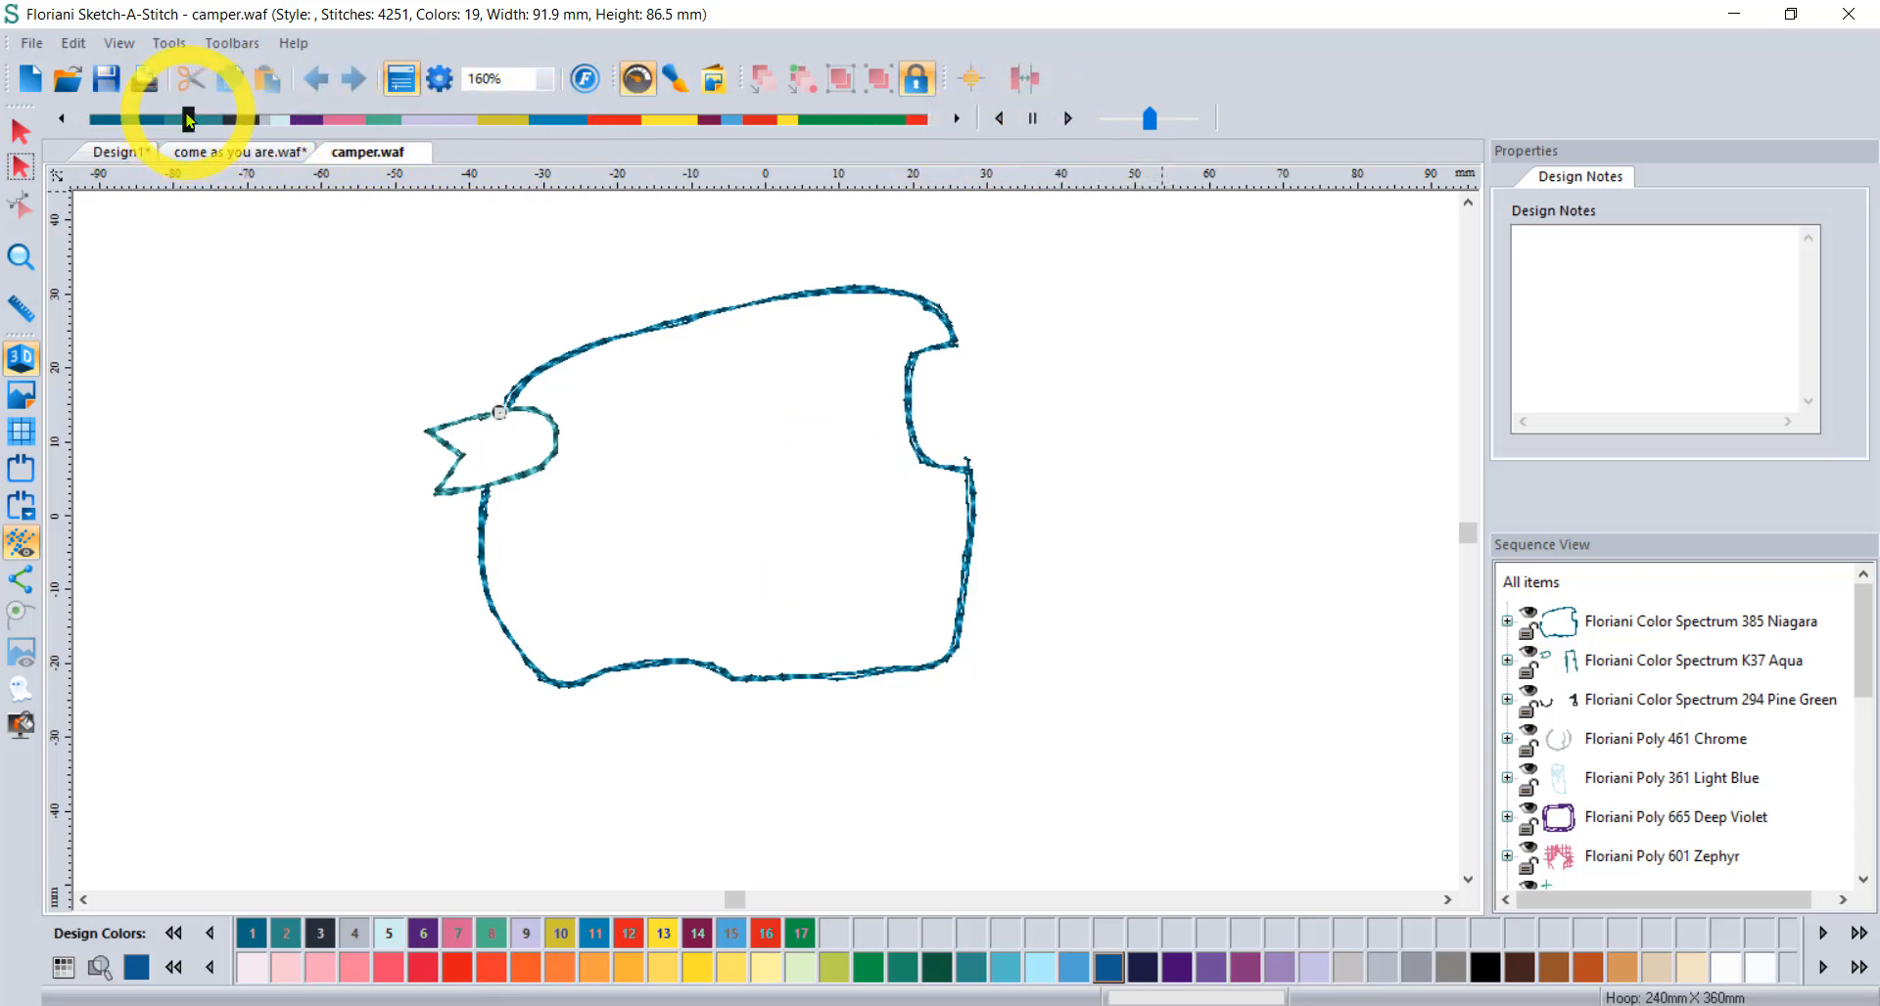
pyautogui.moveTo(194, 122); pyautogui.dragTo(922, 122)
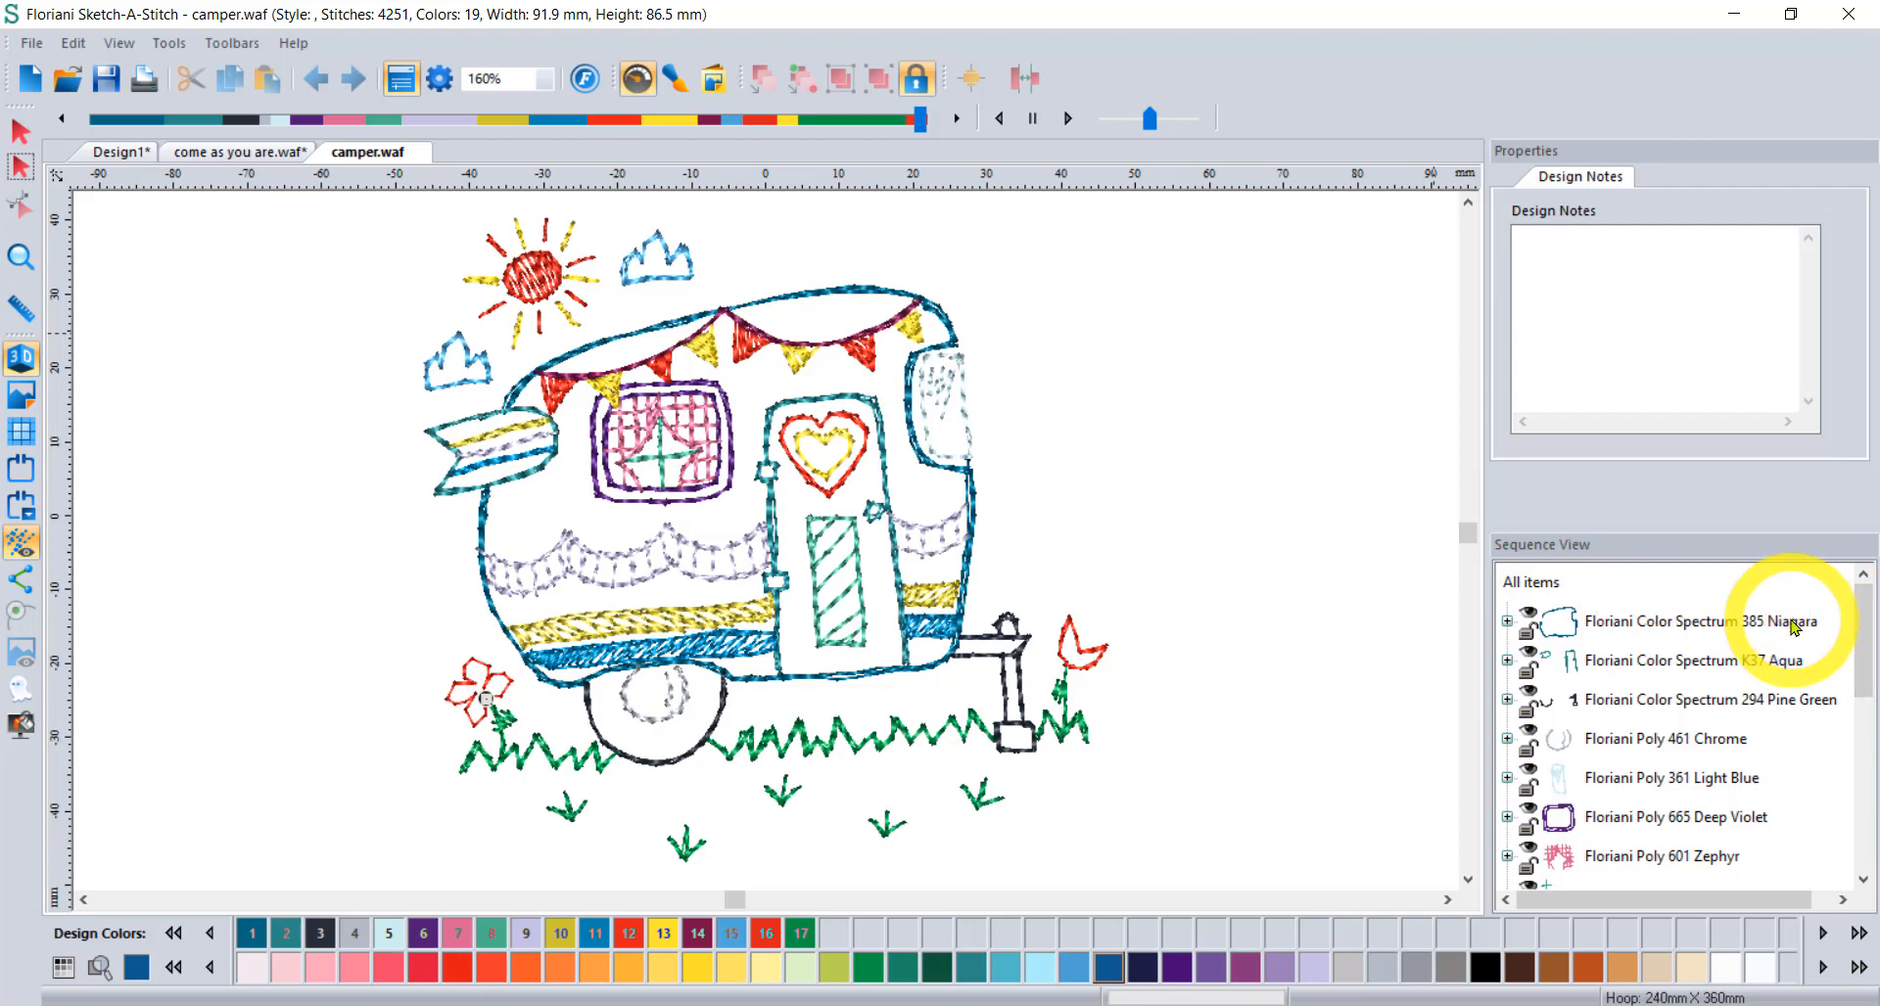
pyautogui.click(1584, 621)
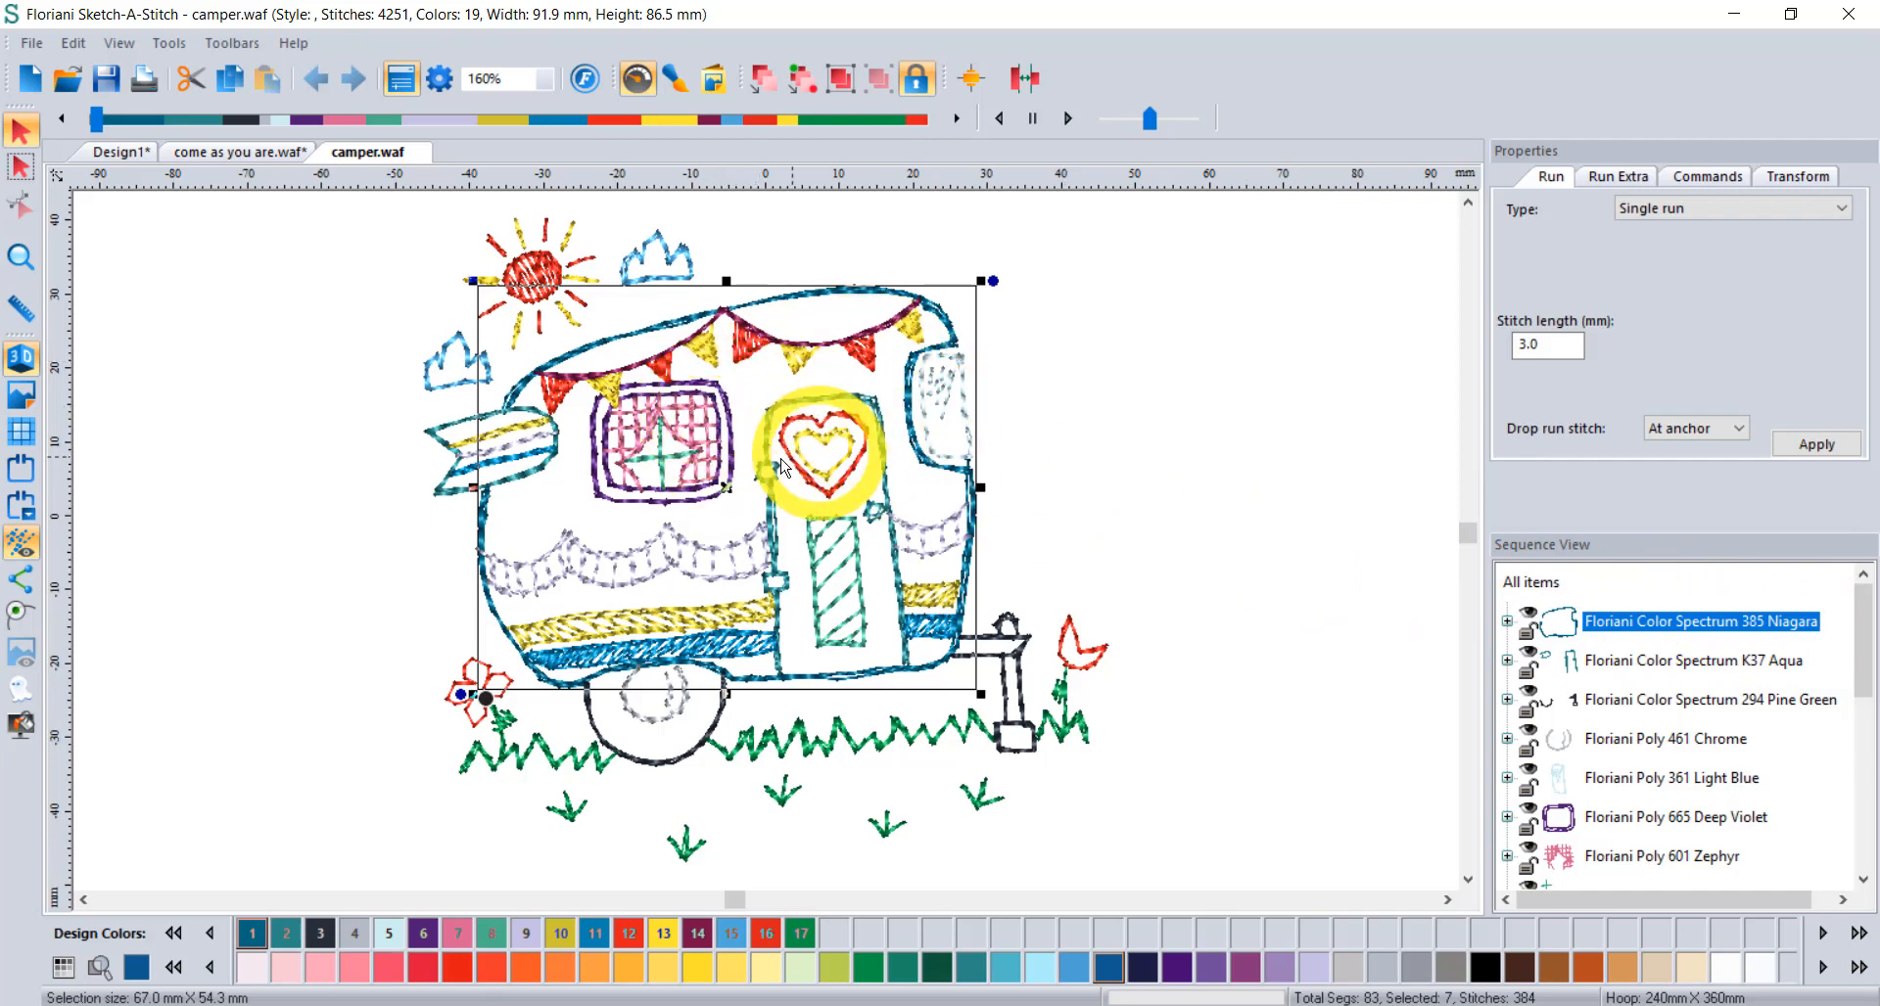
# Recolour the camper outline Russian Violet and move it after Zephyr in the sequence.
pyautogui.click(1243, 967)
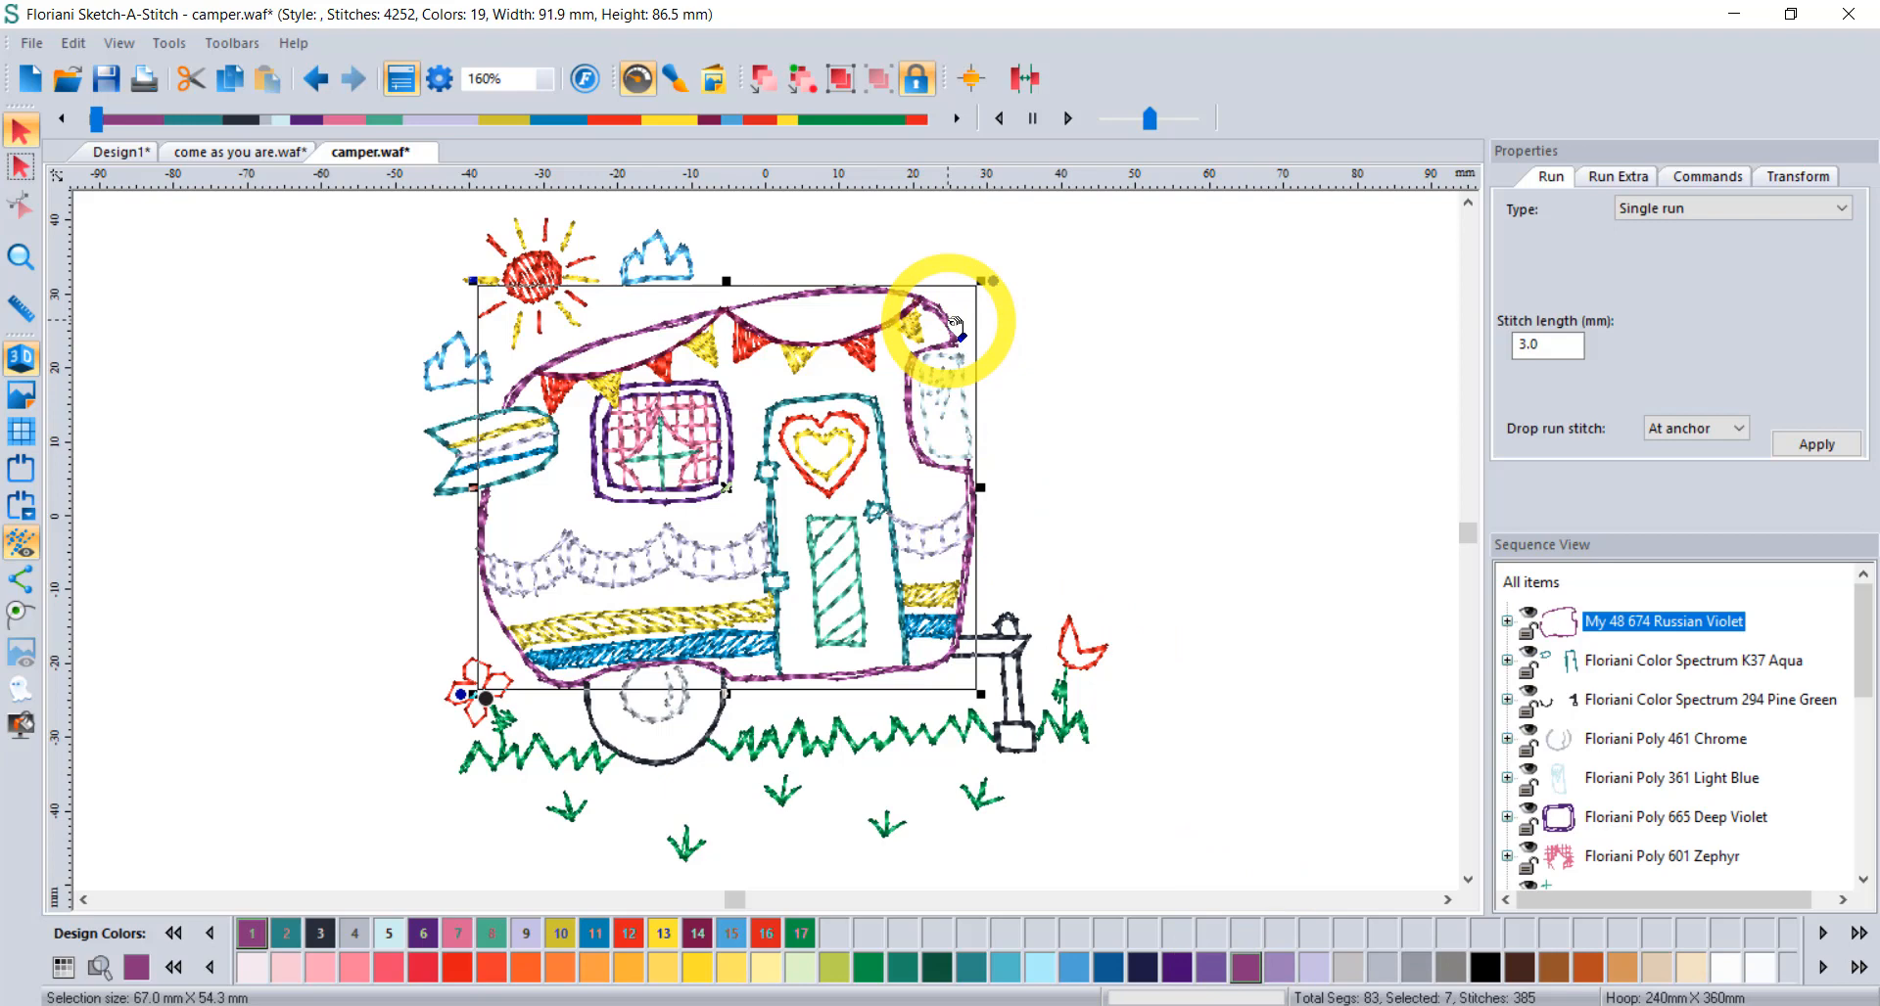
pyautogui.click(1507, 622)
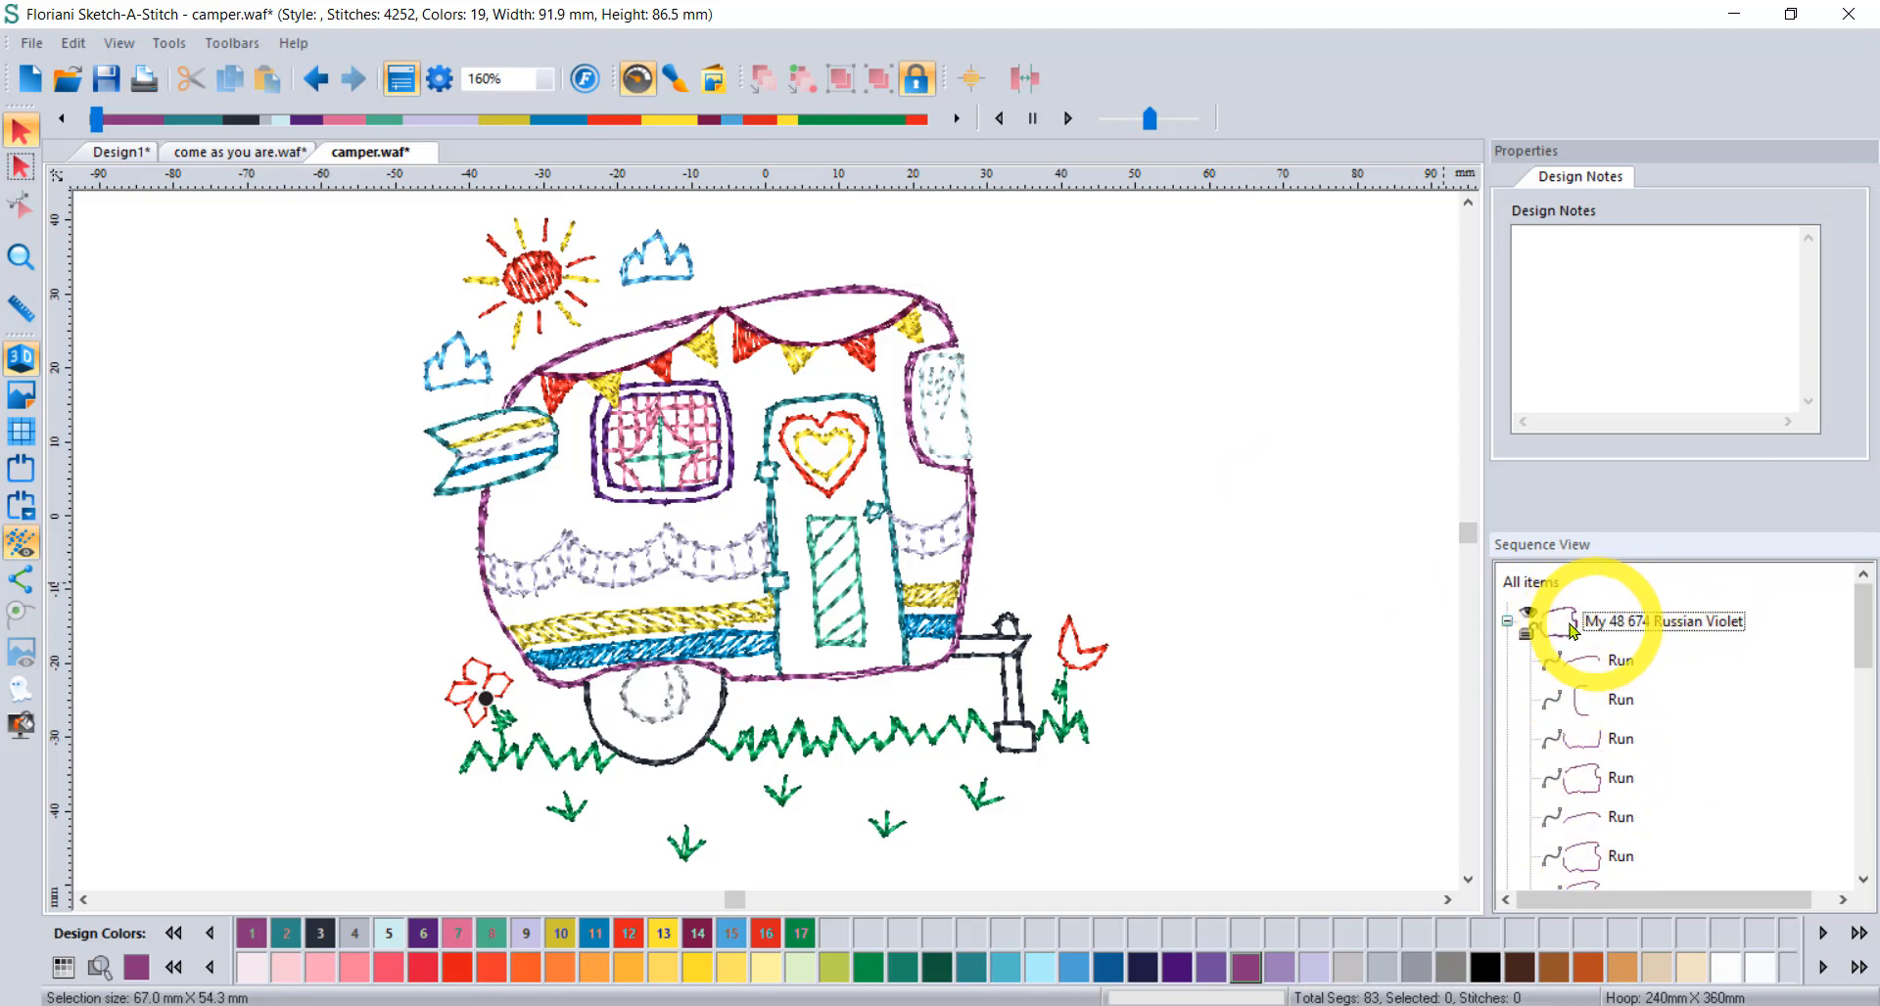
pyautogui.click(1507, 623)
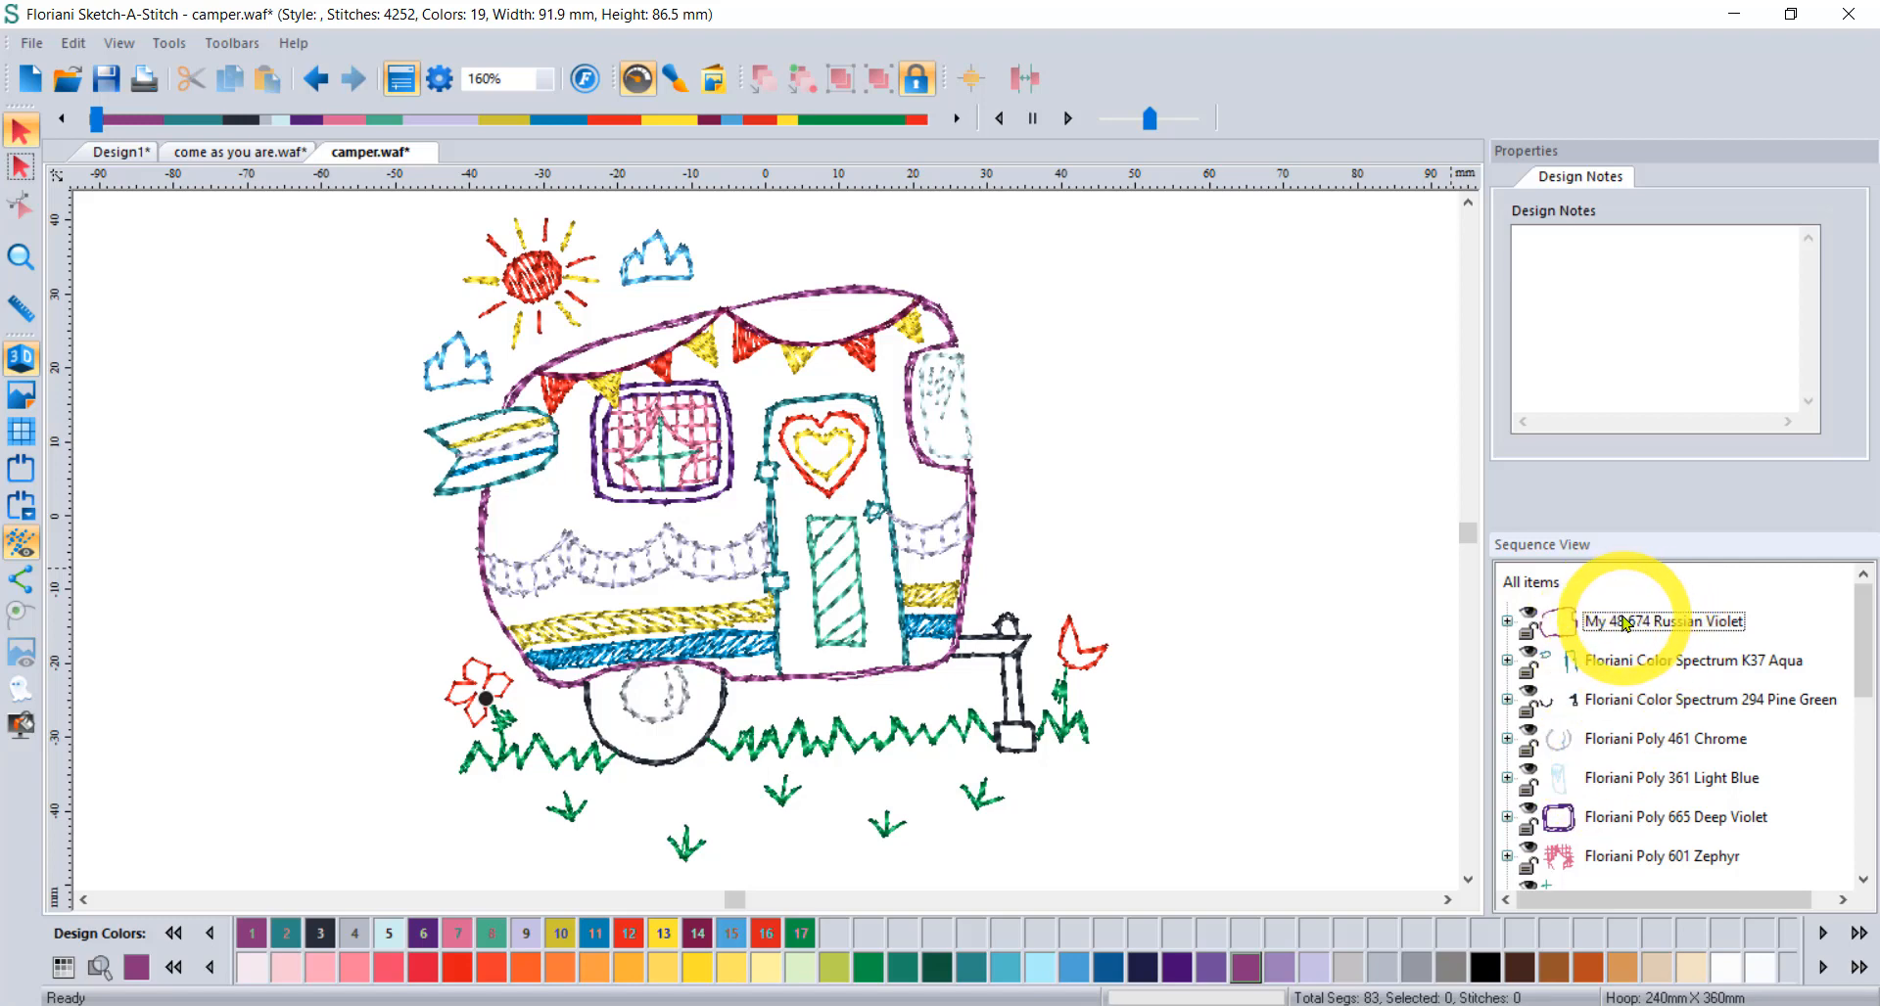
pyautogui.click(1626, 621)
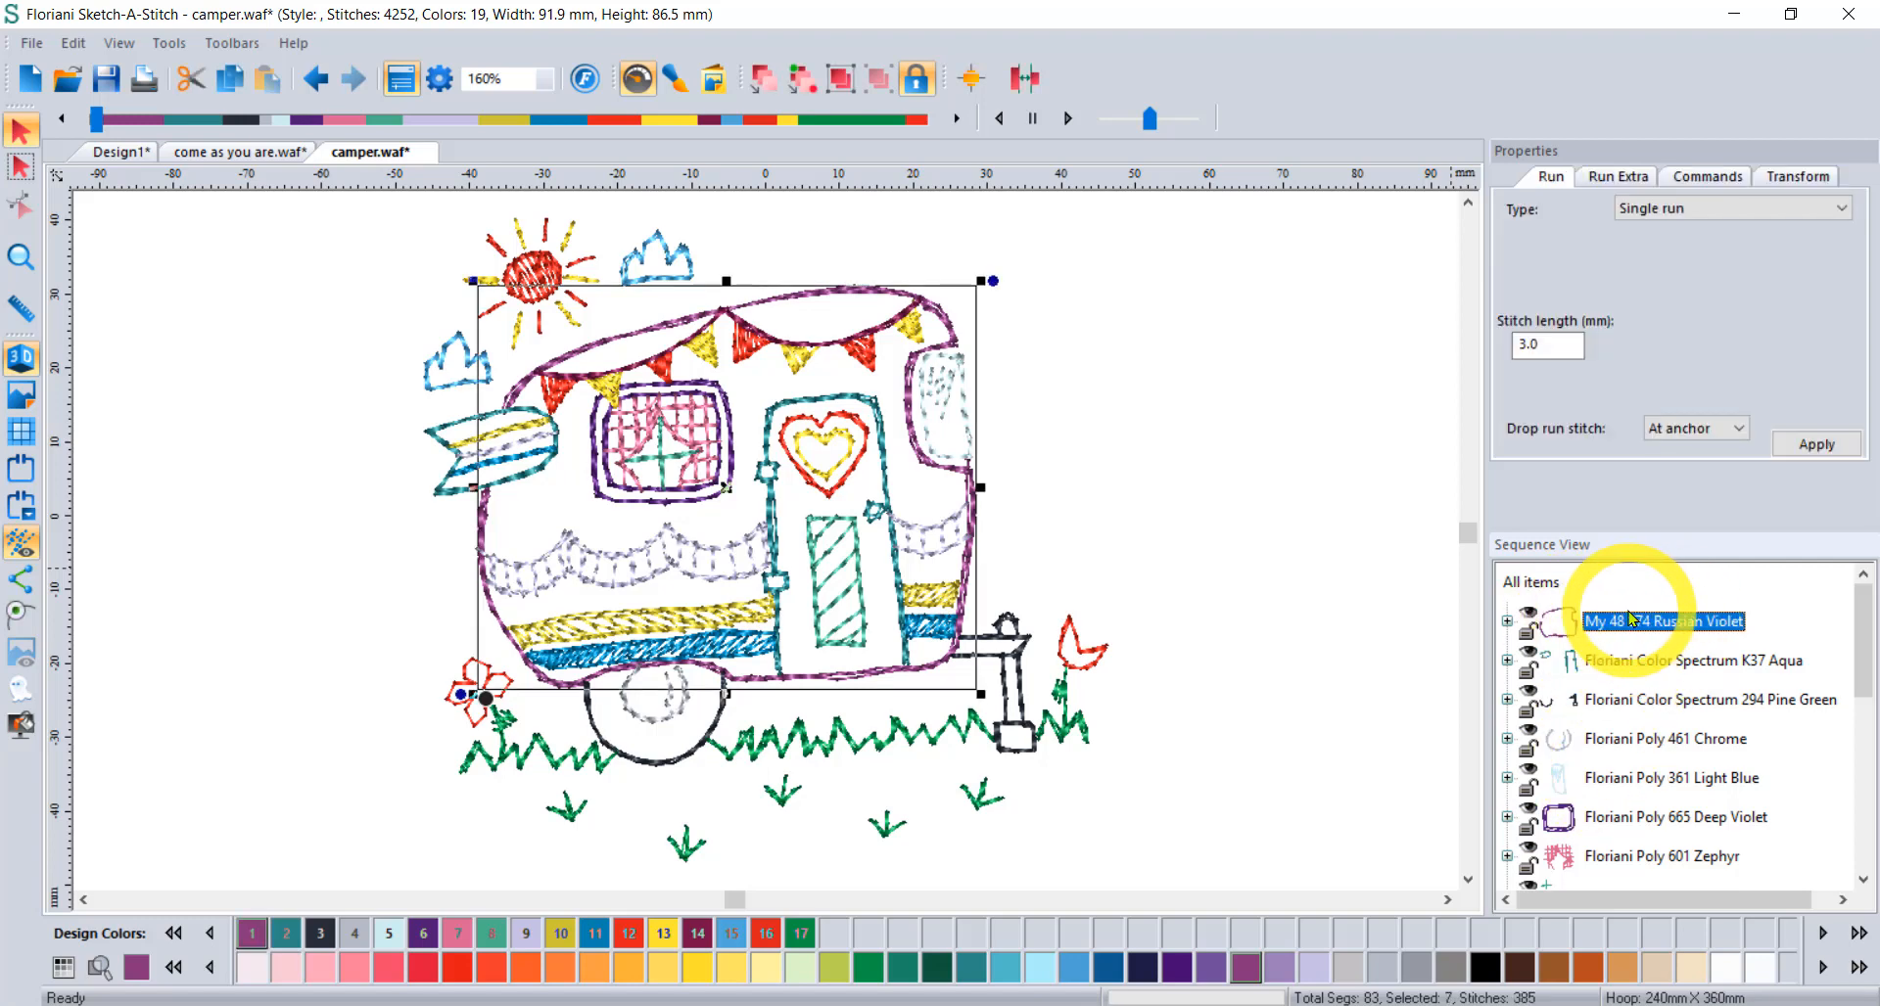
pyautogui.moveTo(1632, 624); pyautogui.dragTo(1600, 853)
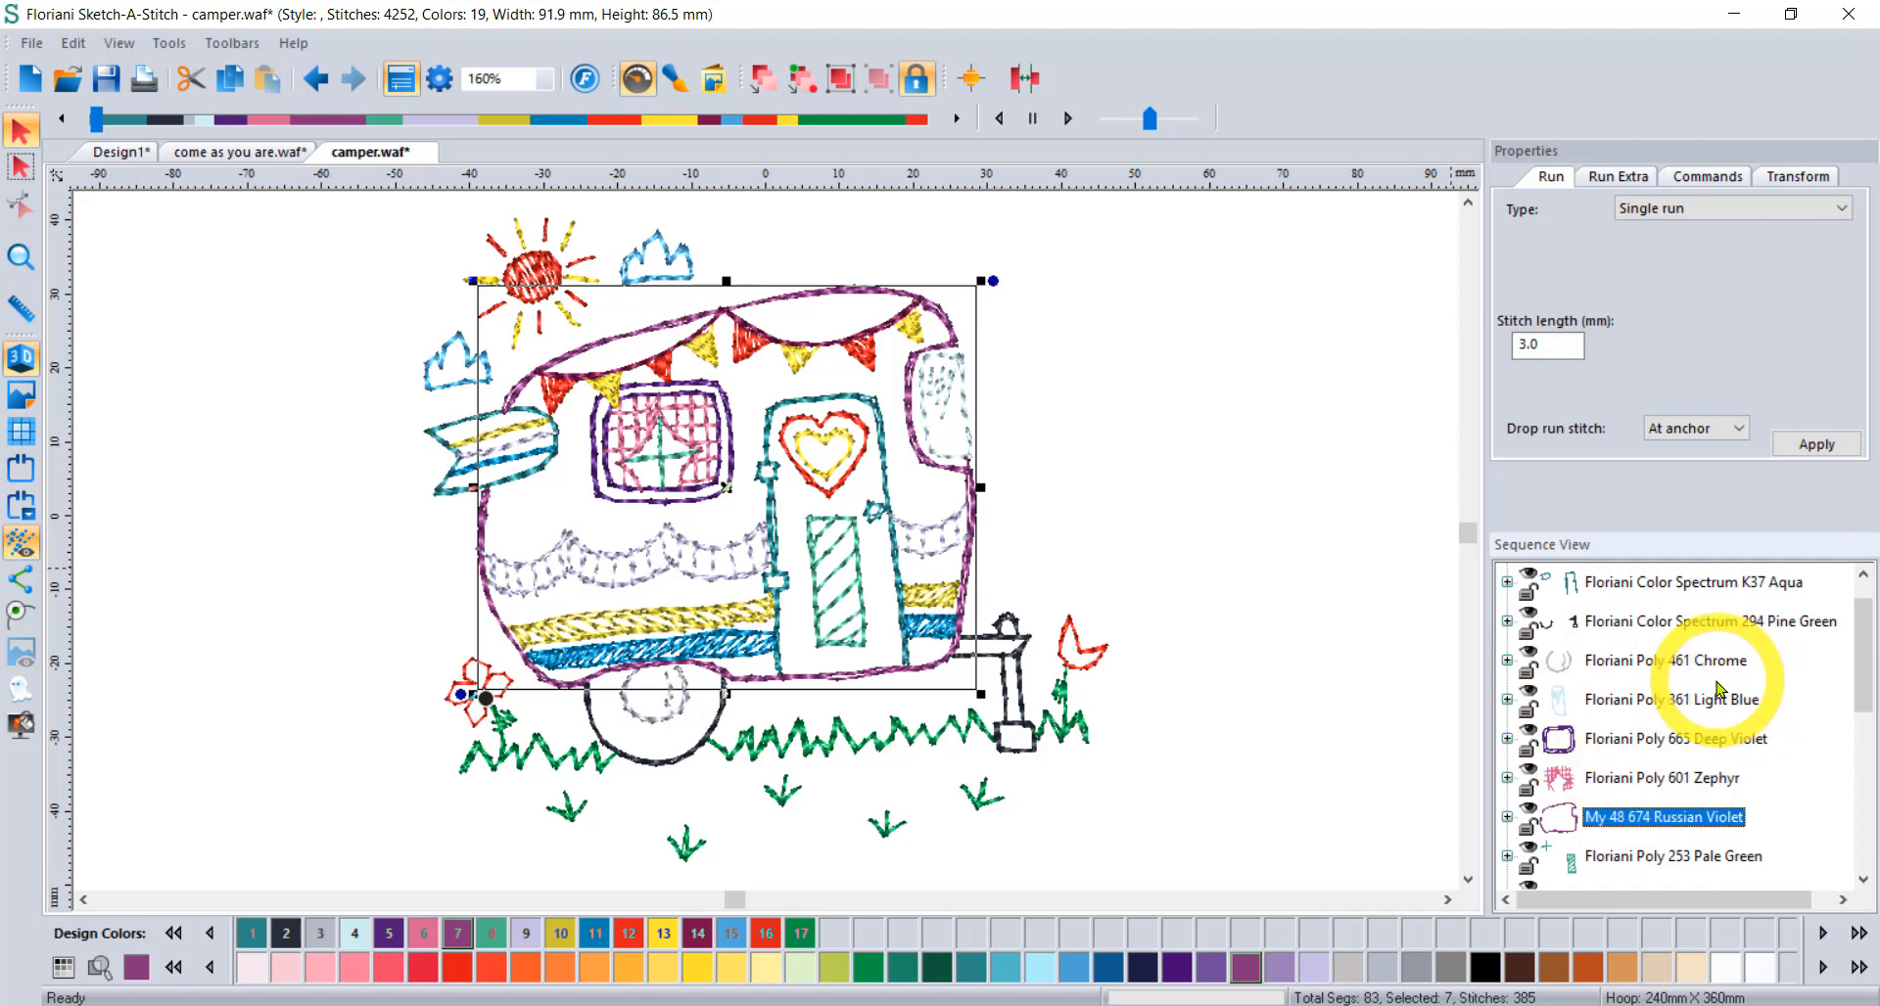
# Undo the outline reorder and select the red Saffron flower run beside the hitch.
pyautogui.click(313, 84)
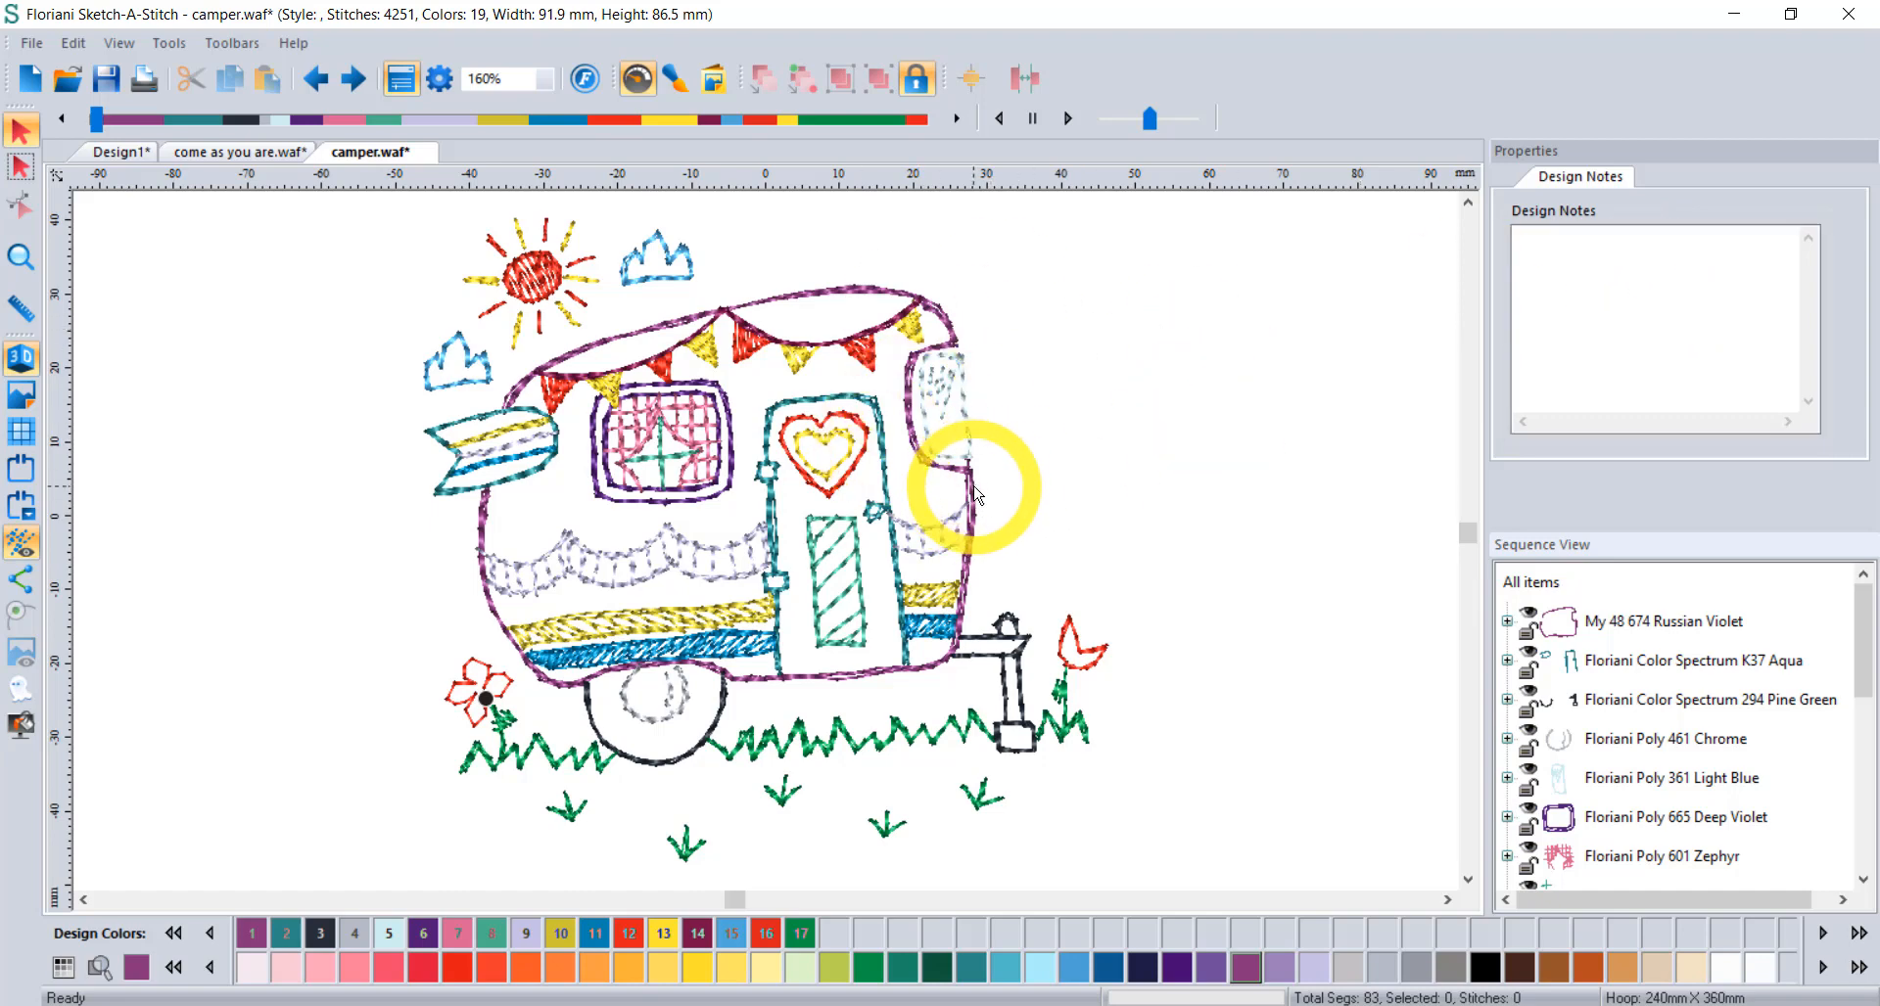
pyautogui.click(1086, 641)
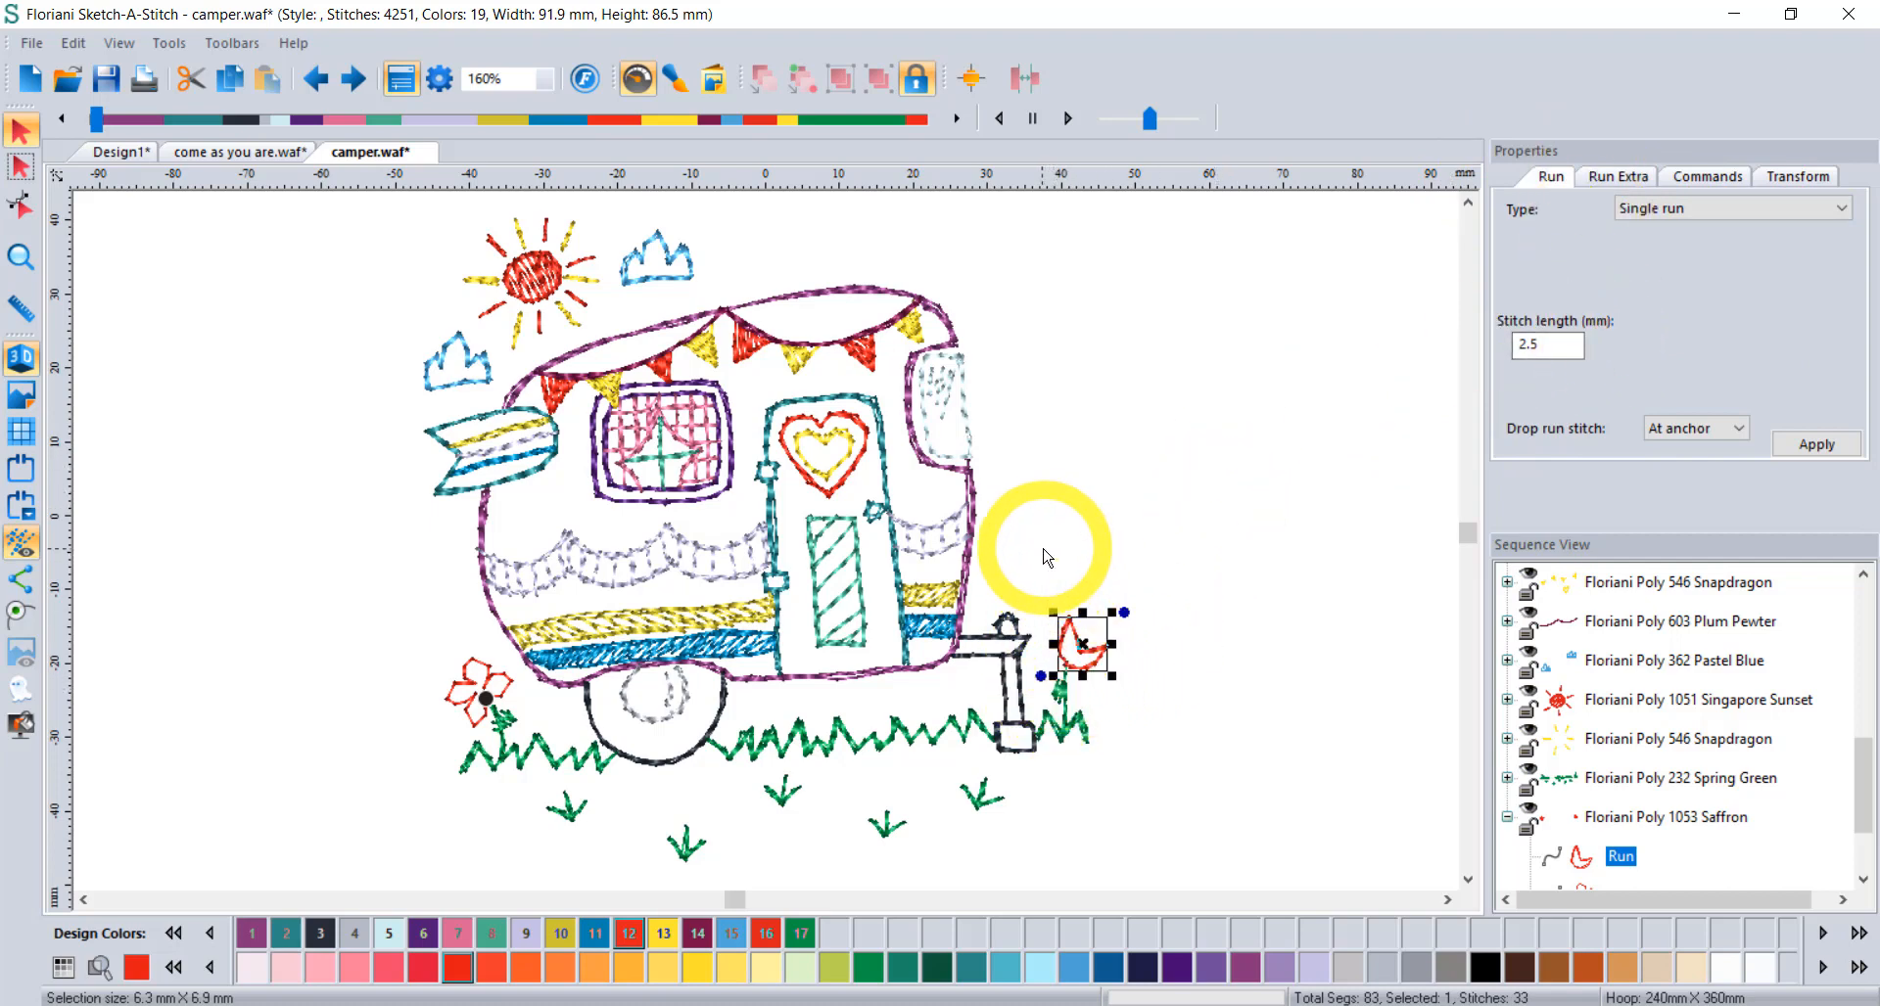
# Deselect the flower, return to the empty Design1 tab and bring up the Sketchbook tools.
pyautogui.click(1228, 419)
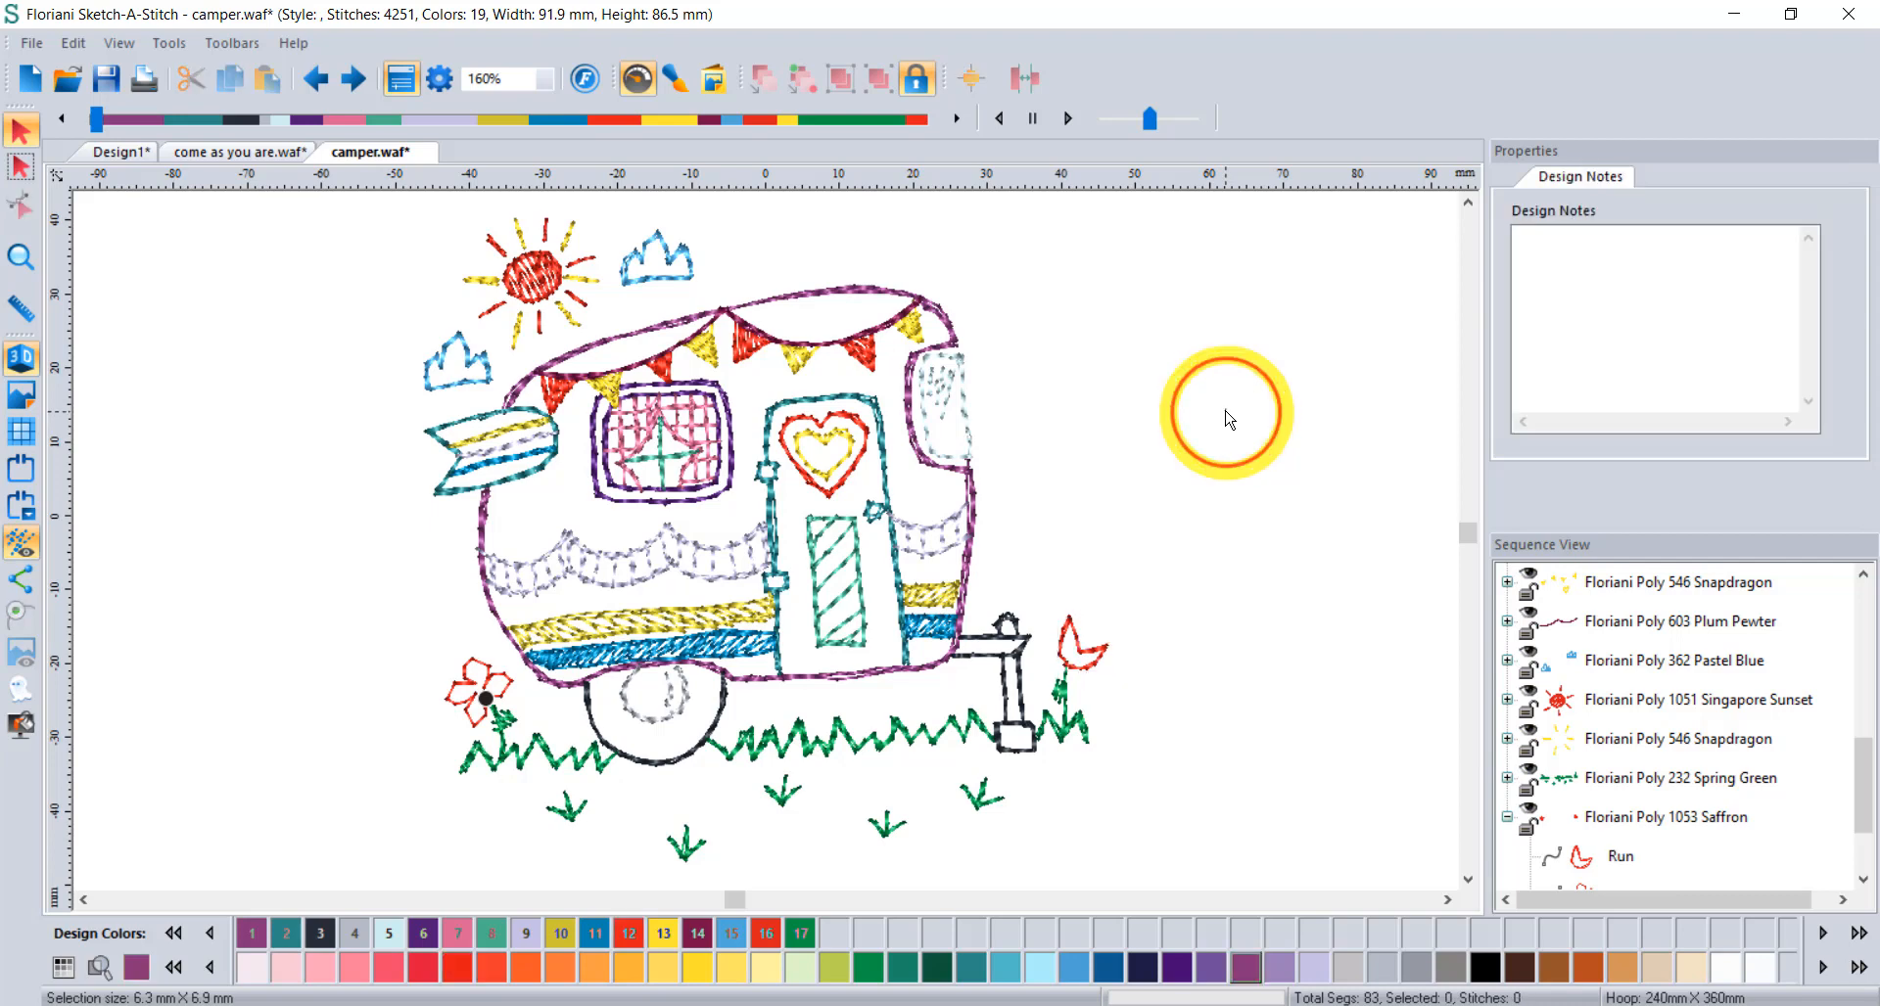
pyautogui.click(107, 153)
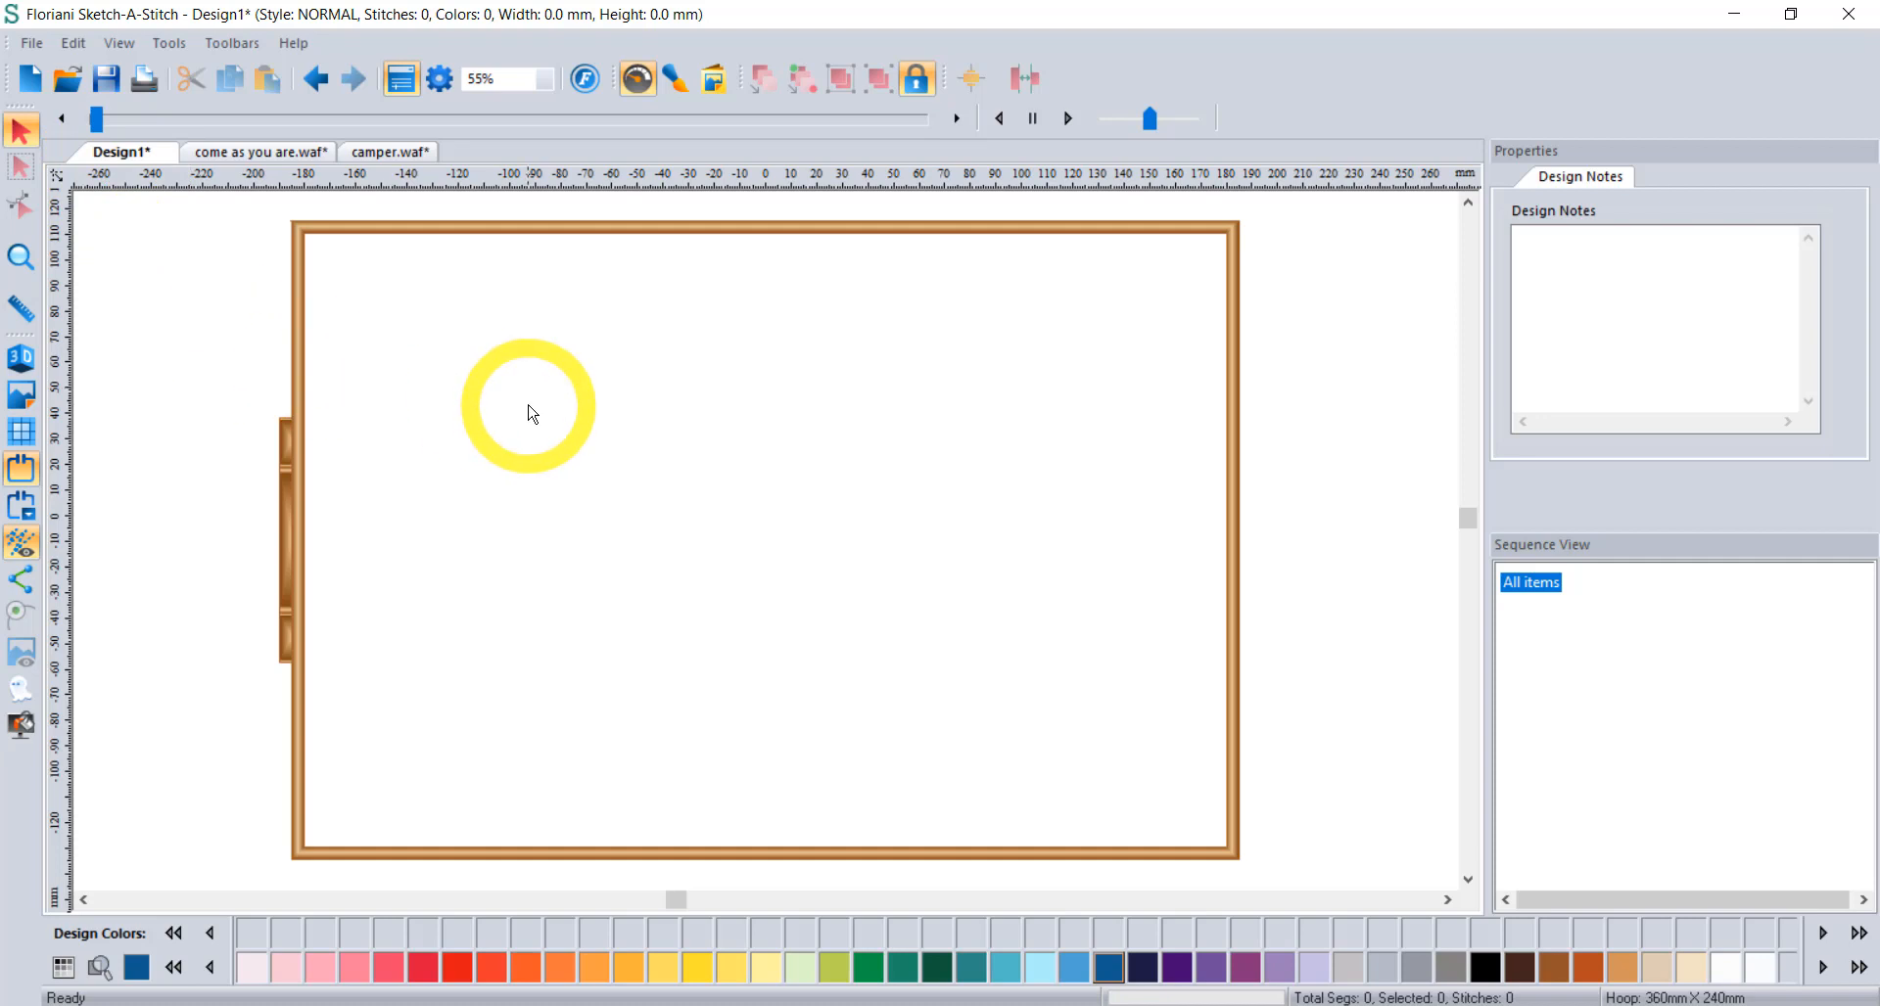
pyautogui.click(676, 80)
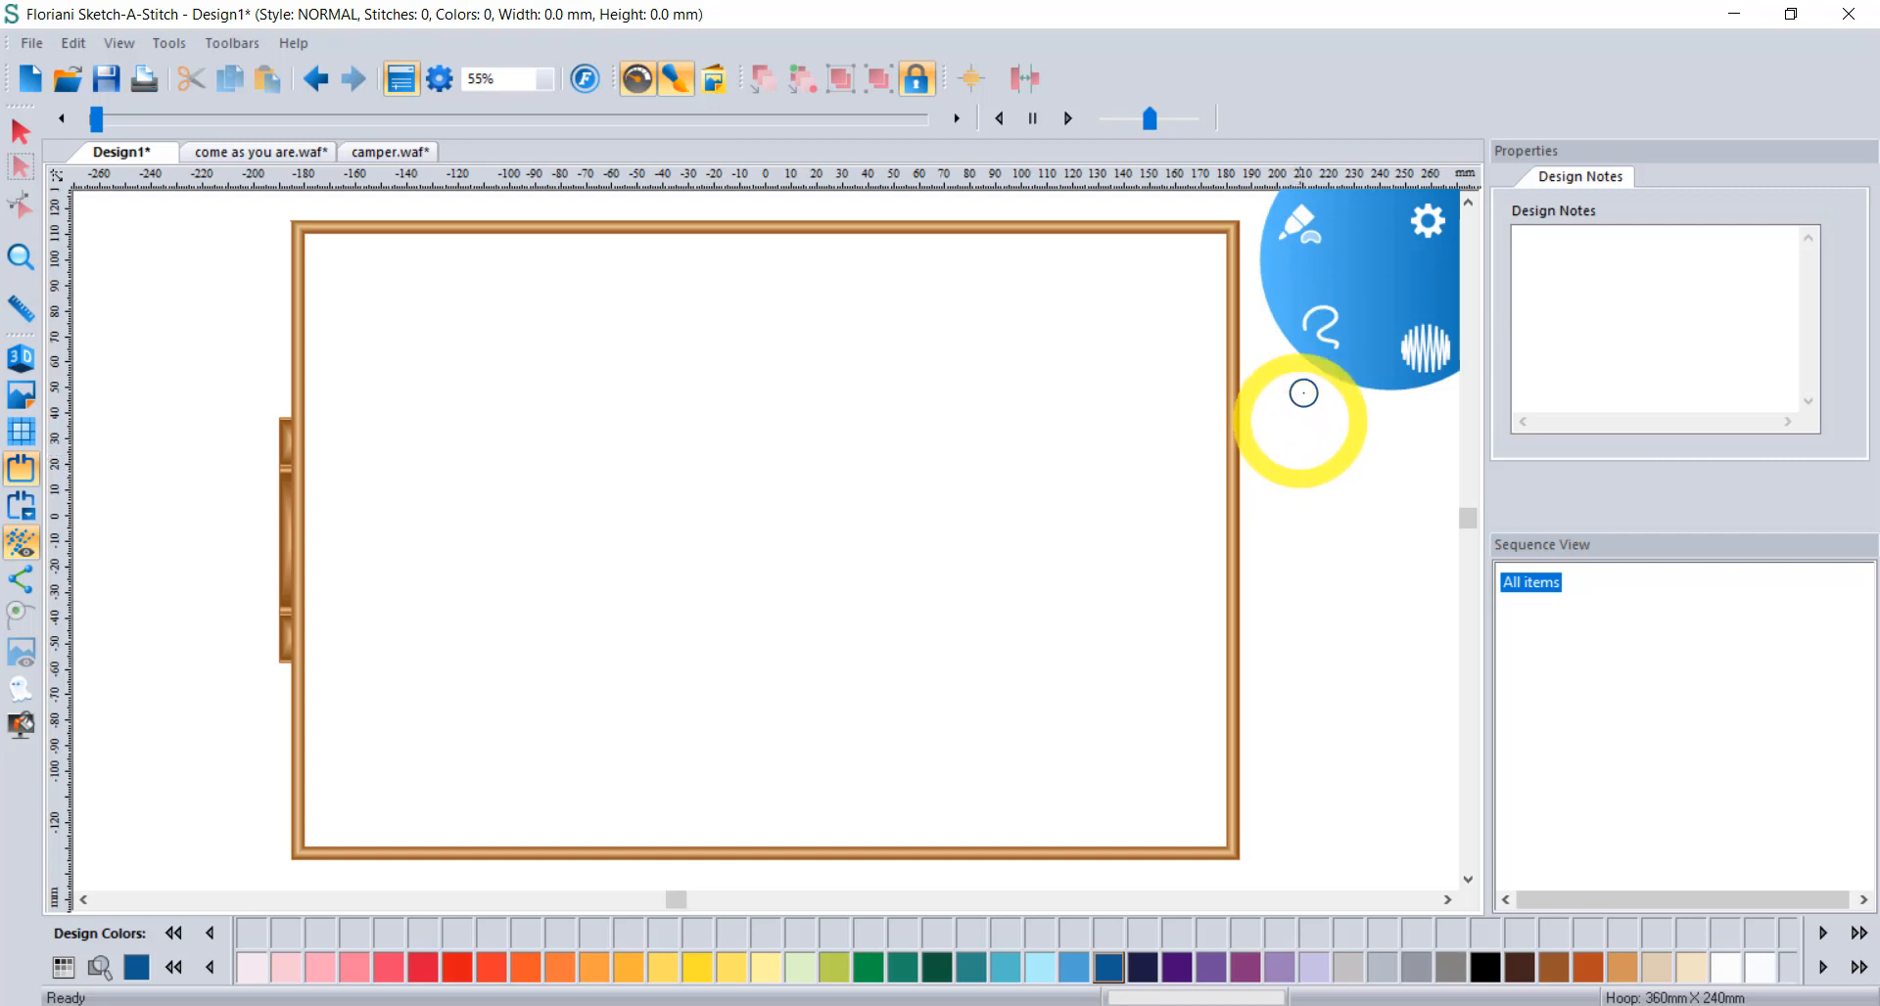
# Choose the Tapered Ends brush type from the radial Sketch menu.
pyautogui.click(1300, 227)
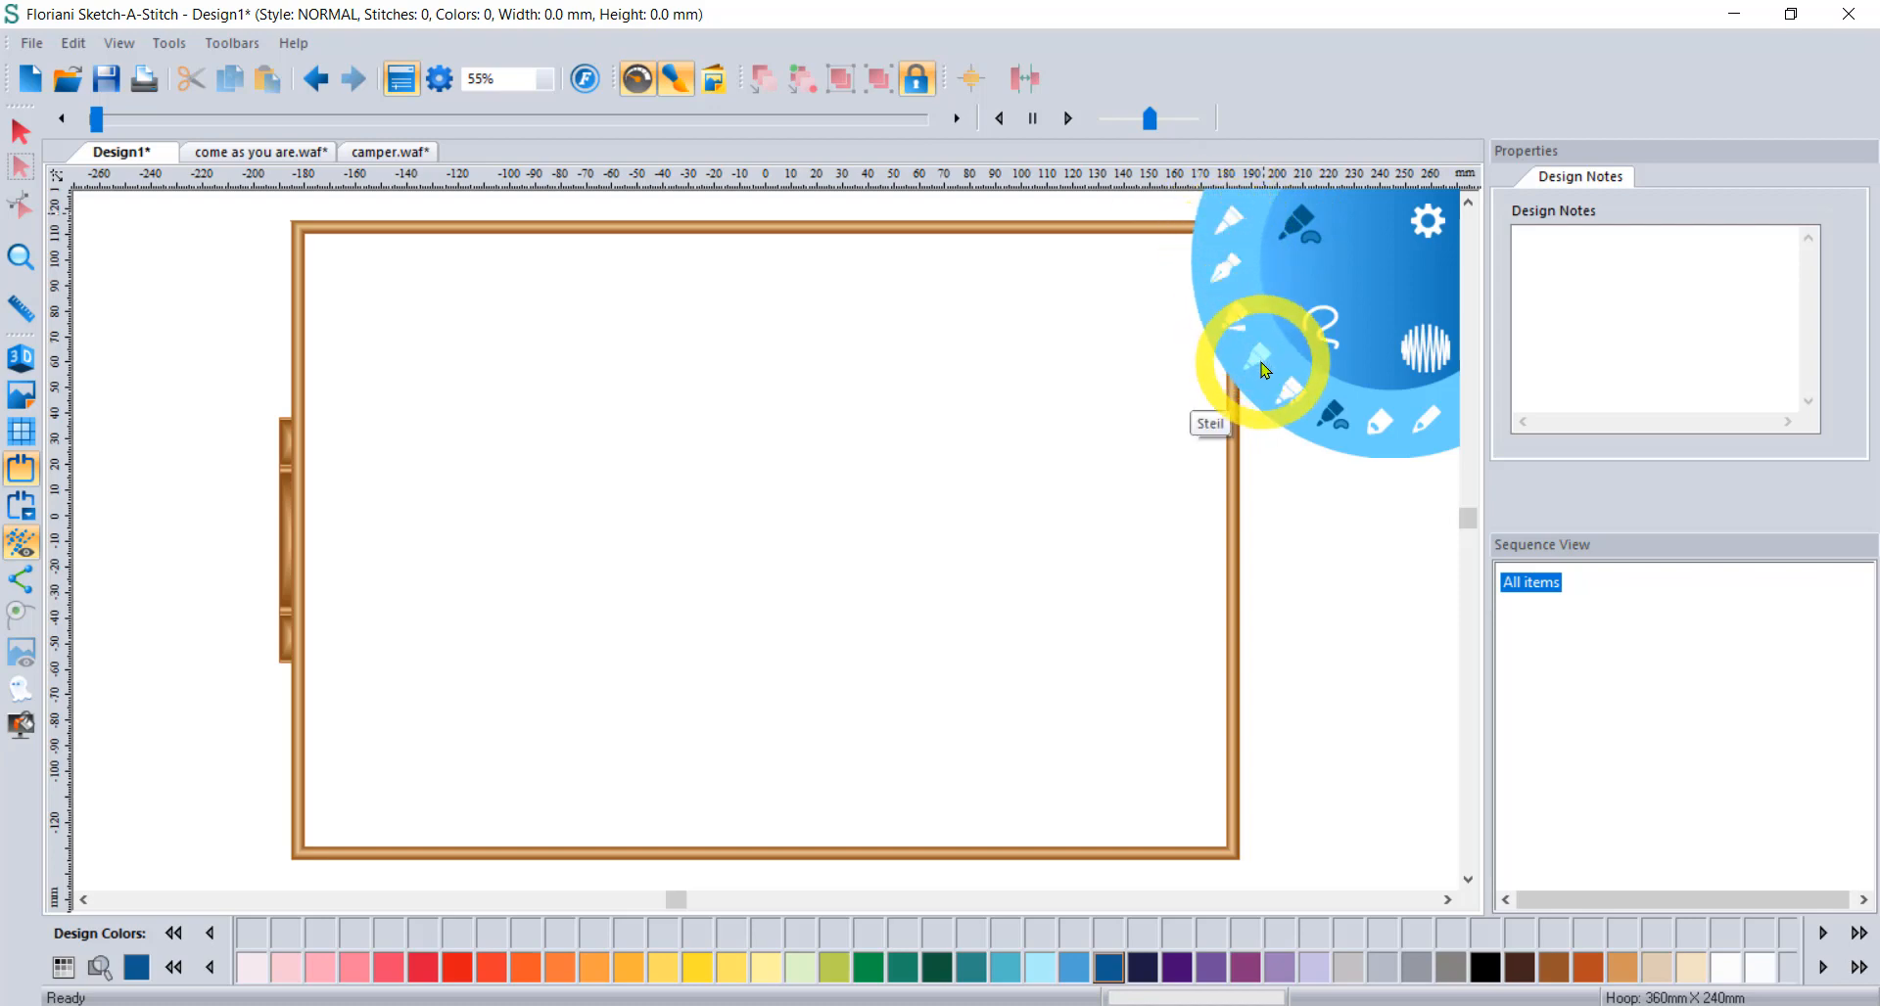
pyautogui.click(1226, 225)
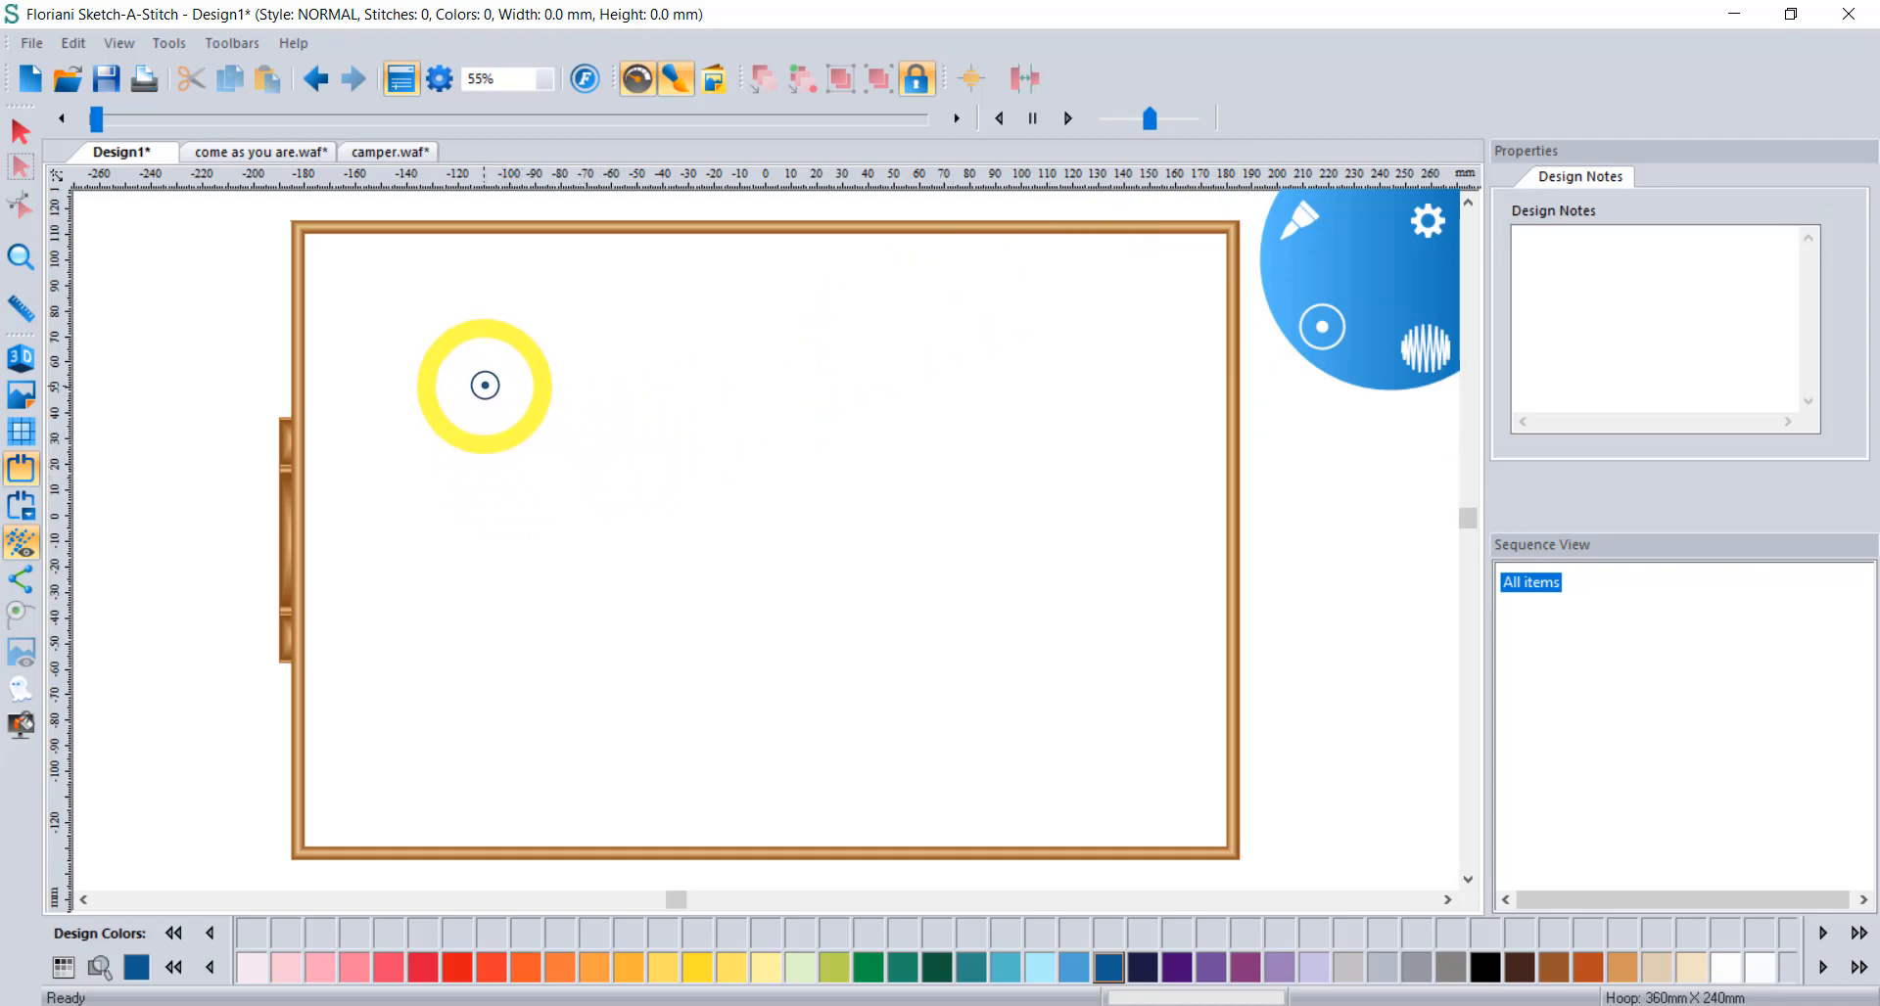
# Draw four tapered blue strokes: two across the upper hoop, a leftward sweep, a wavy right stroke.
pyautogui.moveTo(485, 385); pyautogui.dragTo(747, 389)
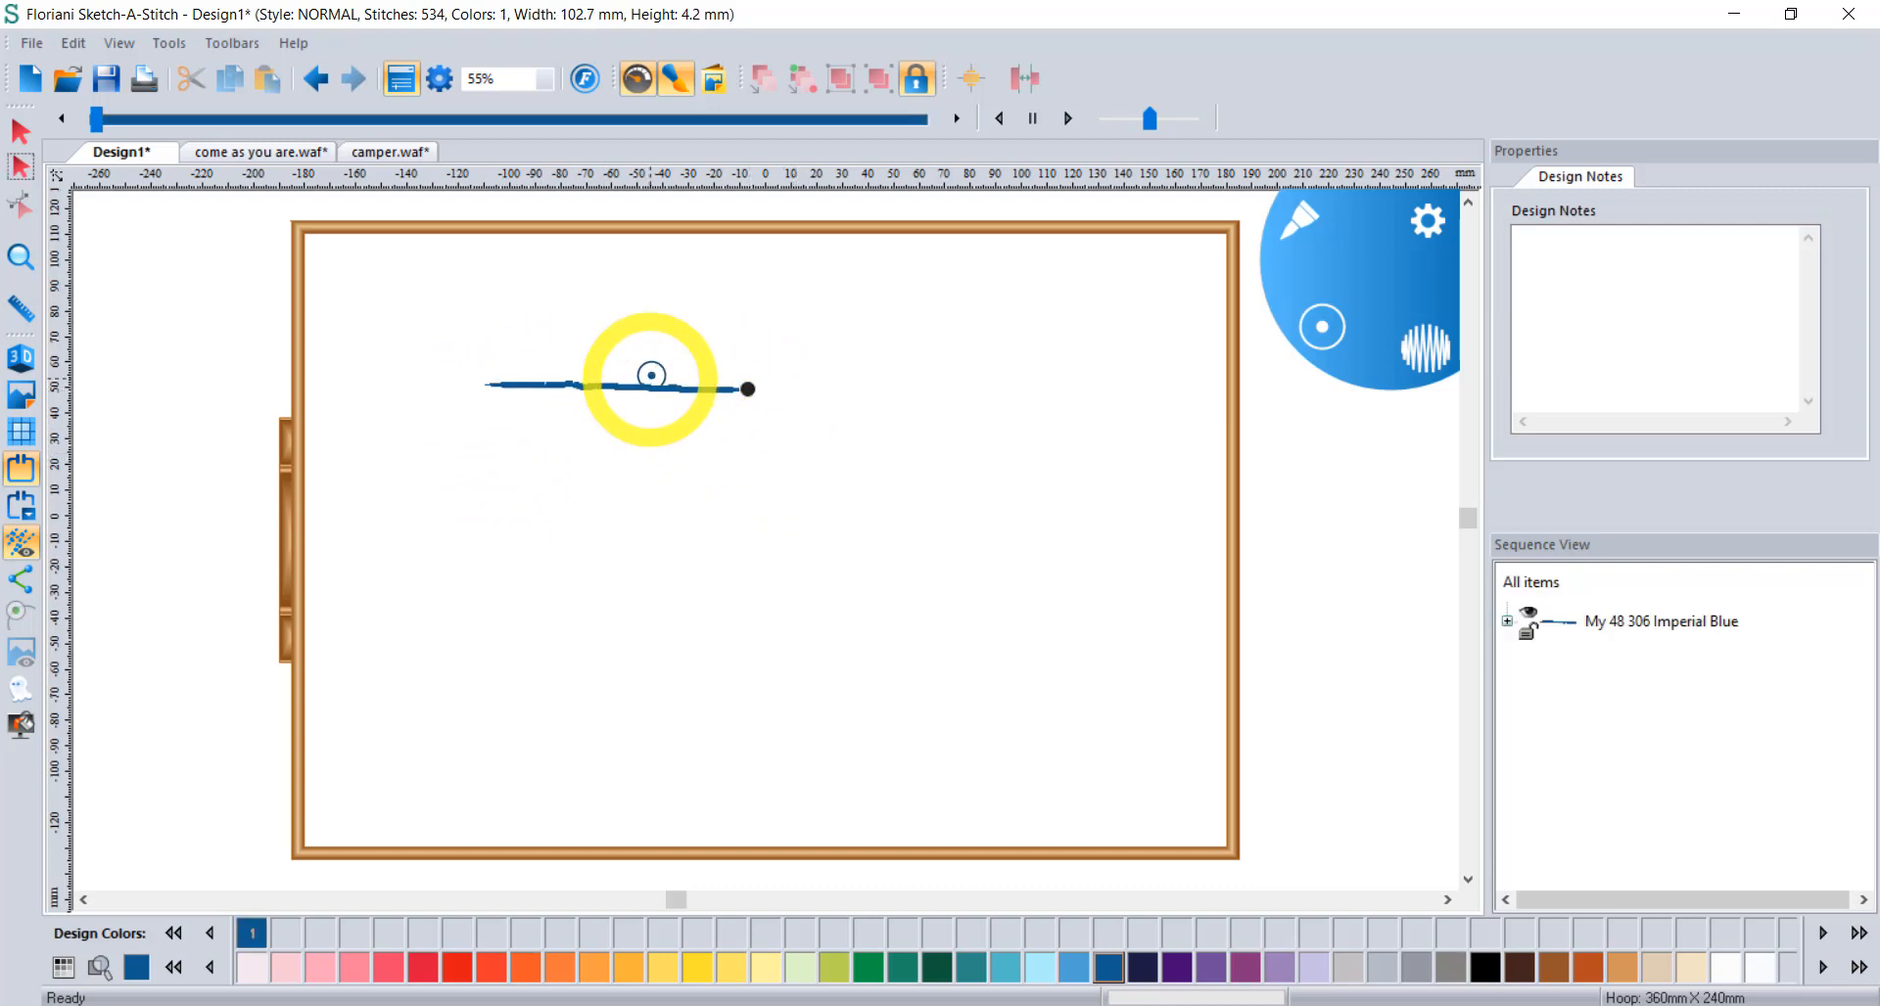
pyautogui.scroll(1, 655, 378)
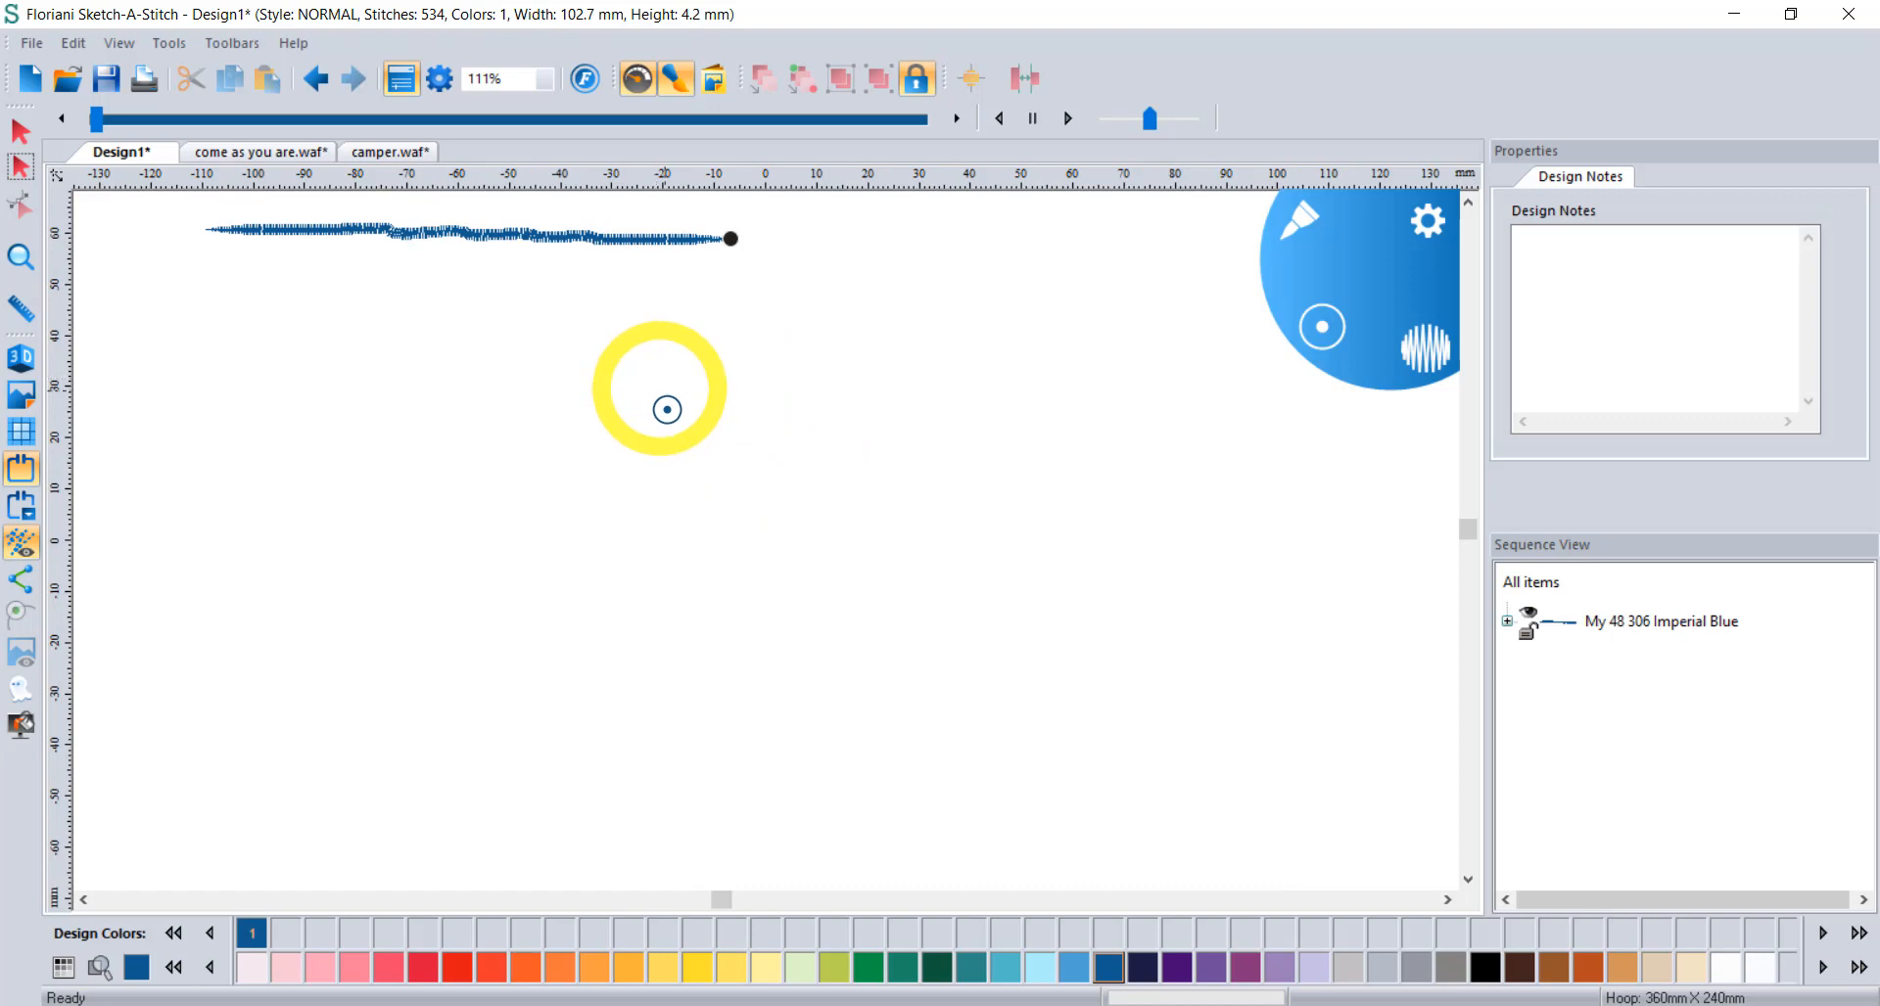
pyautogui.moveTo(622, 527)
pyautogui.mouseDown()
pyautogui.moveTo(654, 500)
pyautogui.moveTo(802, 515)
pyautogui.moveTo(899, 427)
pyautogui.mouseUp()
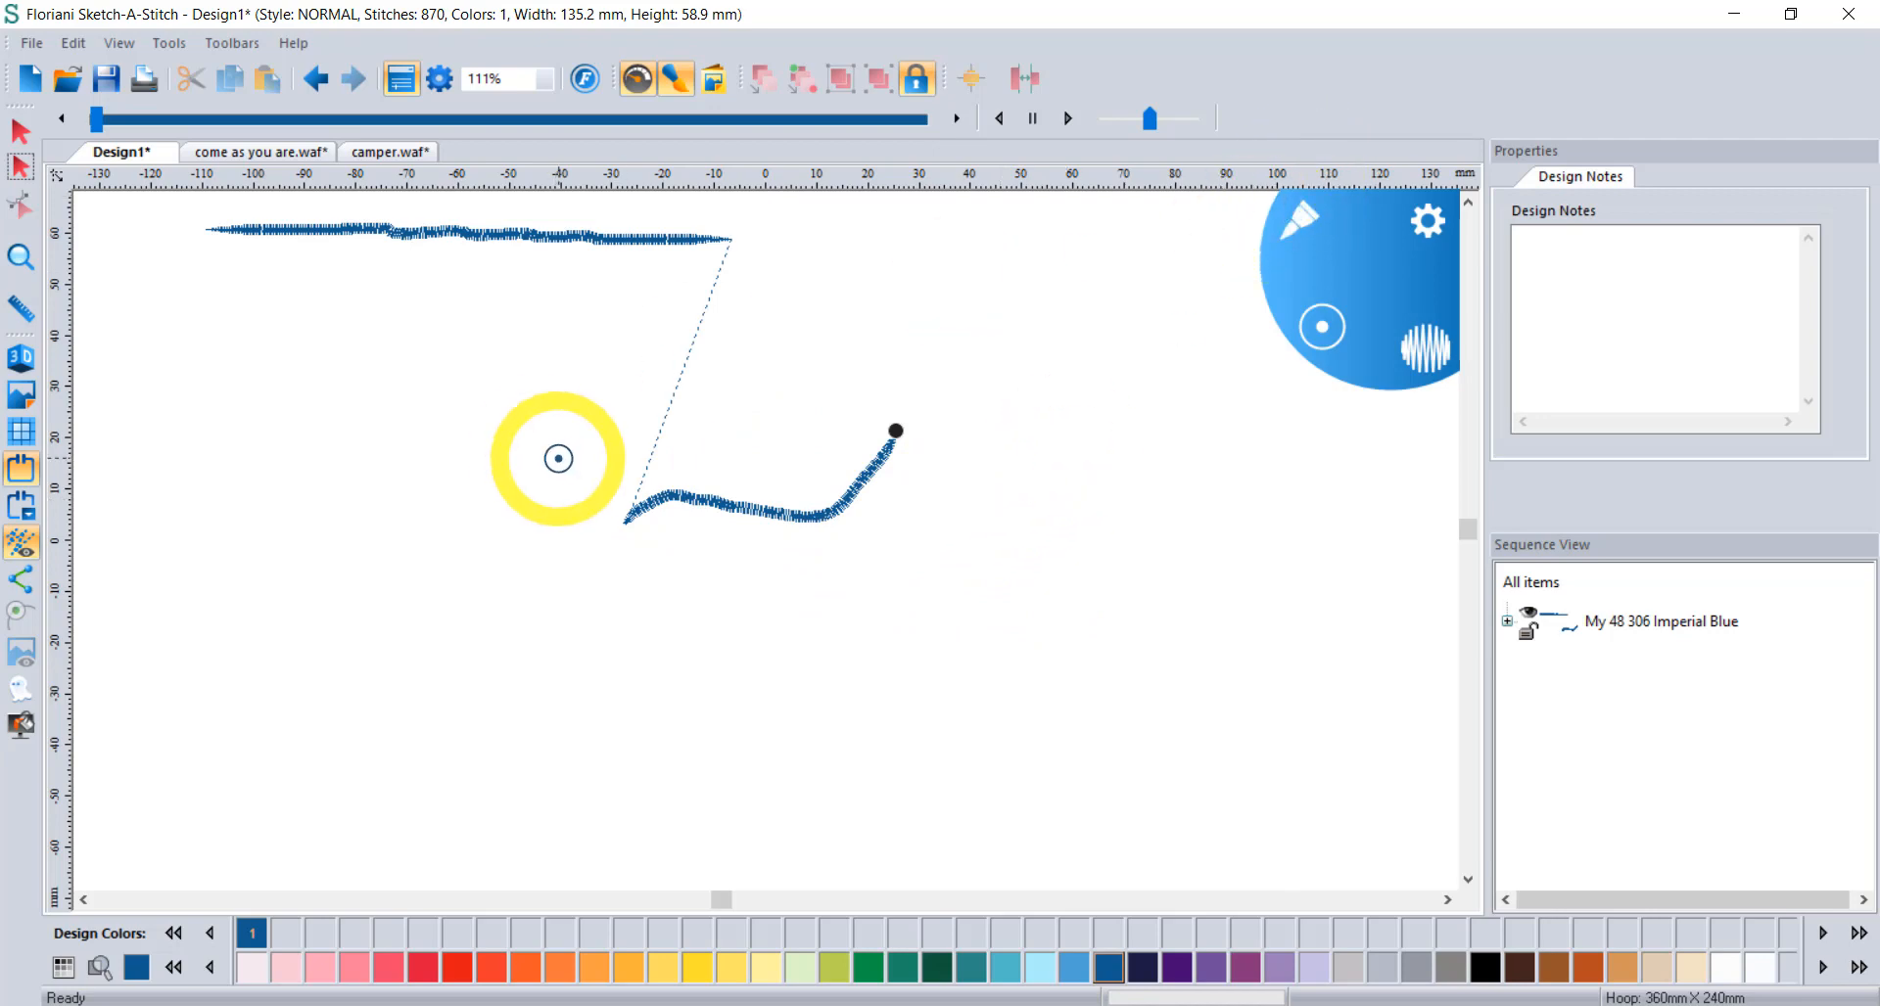
pyautogui.scroll(1, 683, 467)
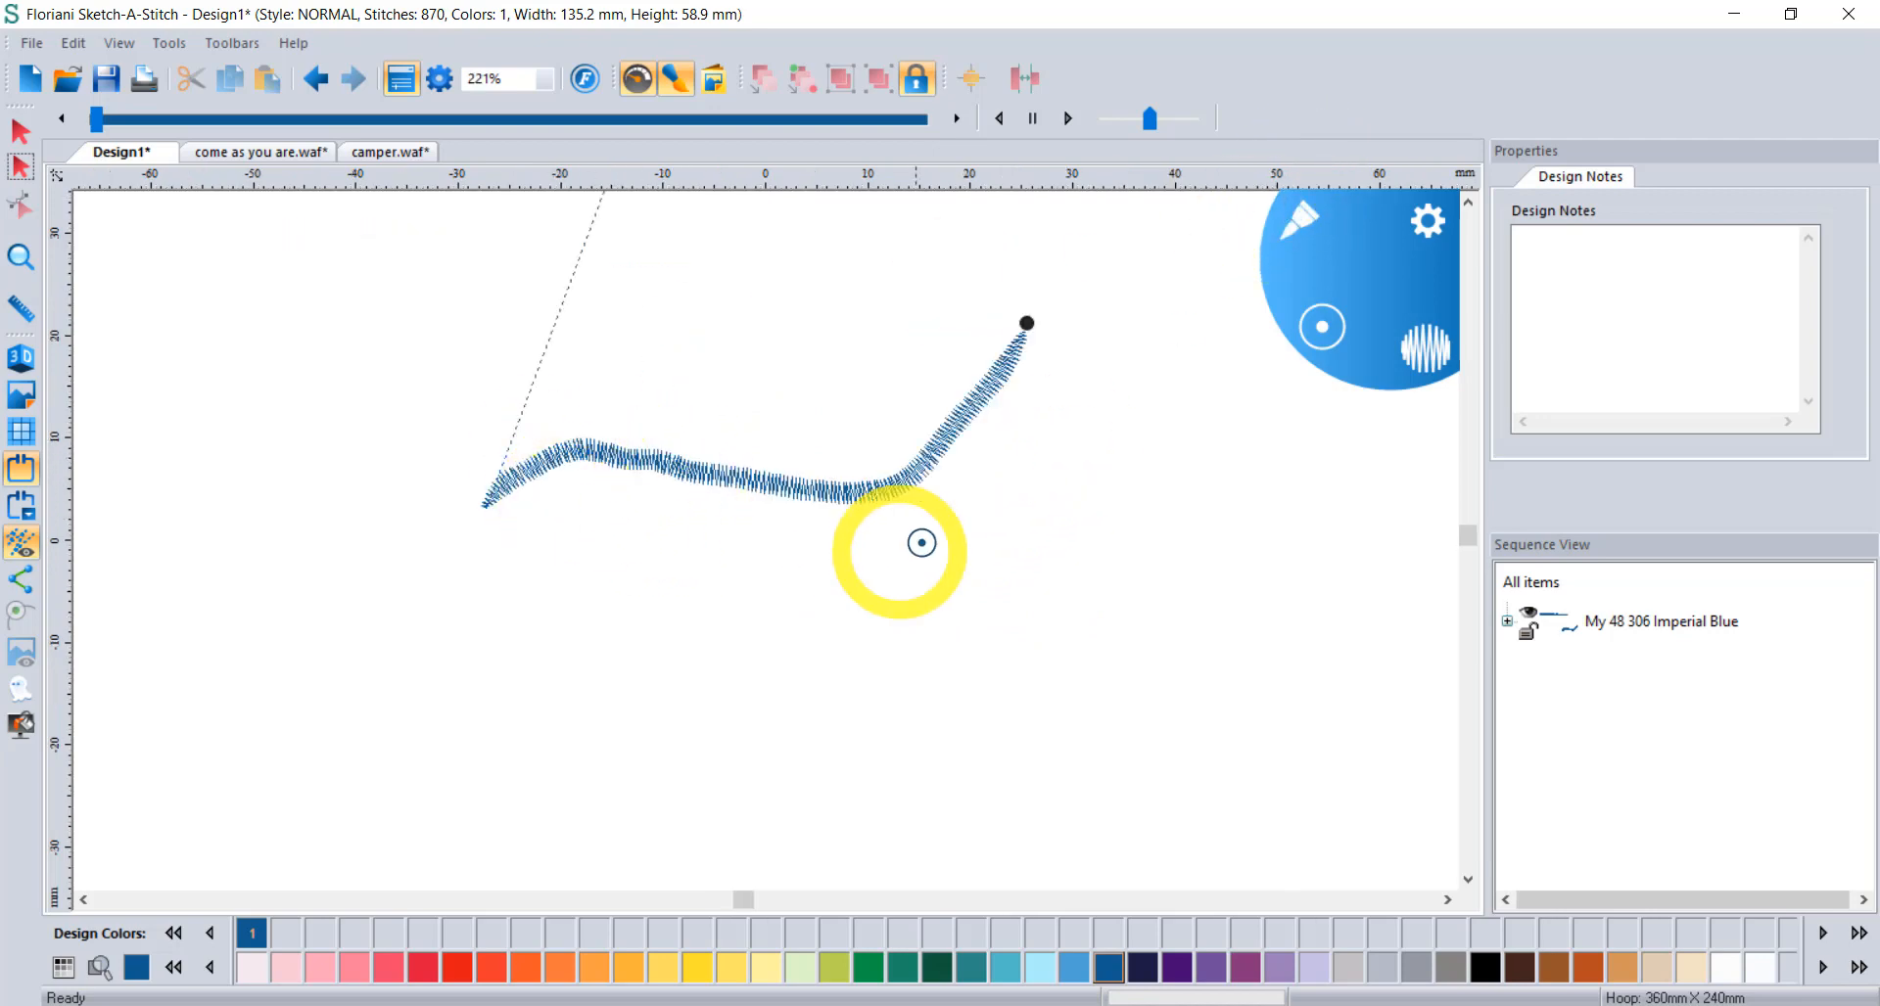
pyautogui.moveTo(1108, 476); pyautogui.dragTo(613, 687)
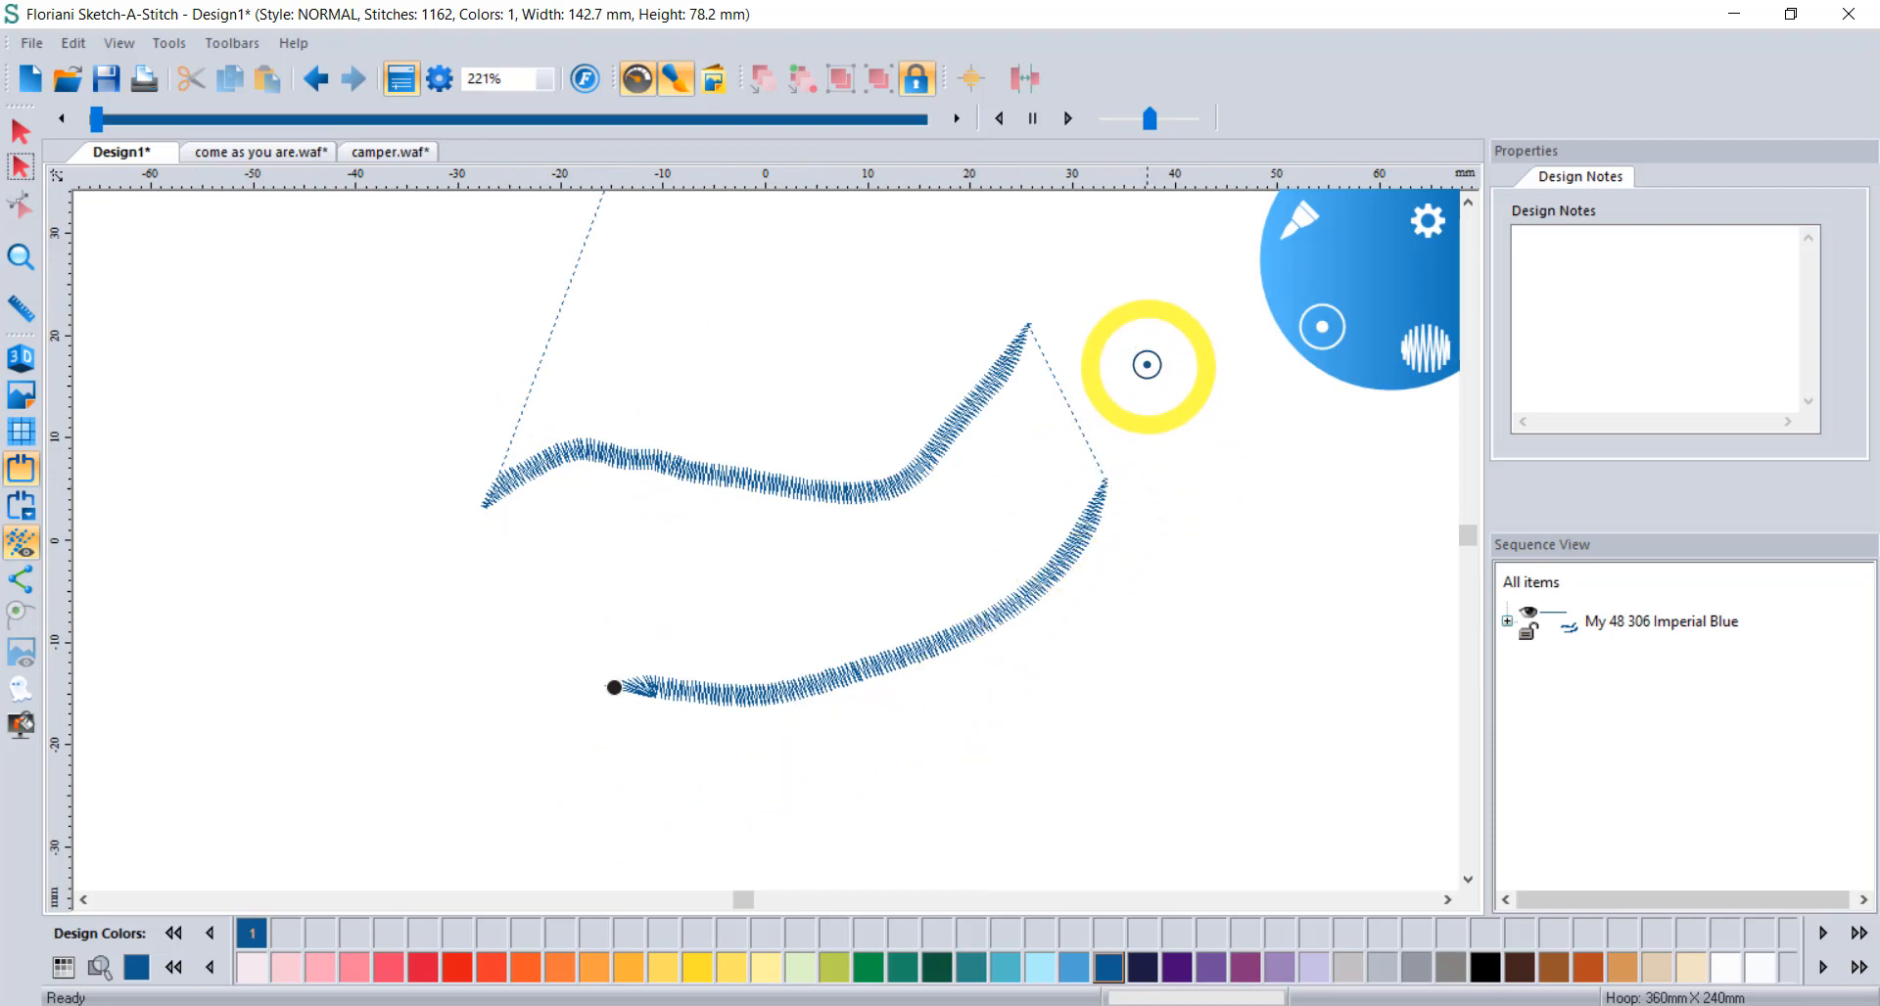
pyautogui.moveTo(1146, 368)
pyautogui.mouseDown()
pyautogui.moveTo(1230, 453)
pyautogui.moveTo(1220, 674)
pyautogui.moveTo(1250, 843)
pyautogui.mouseUp()
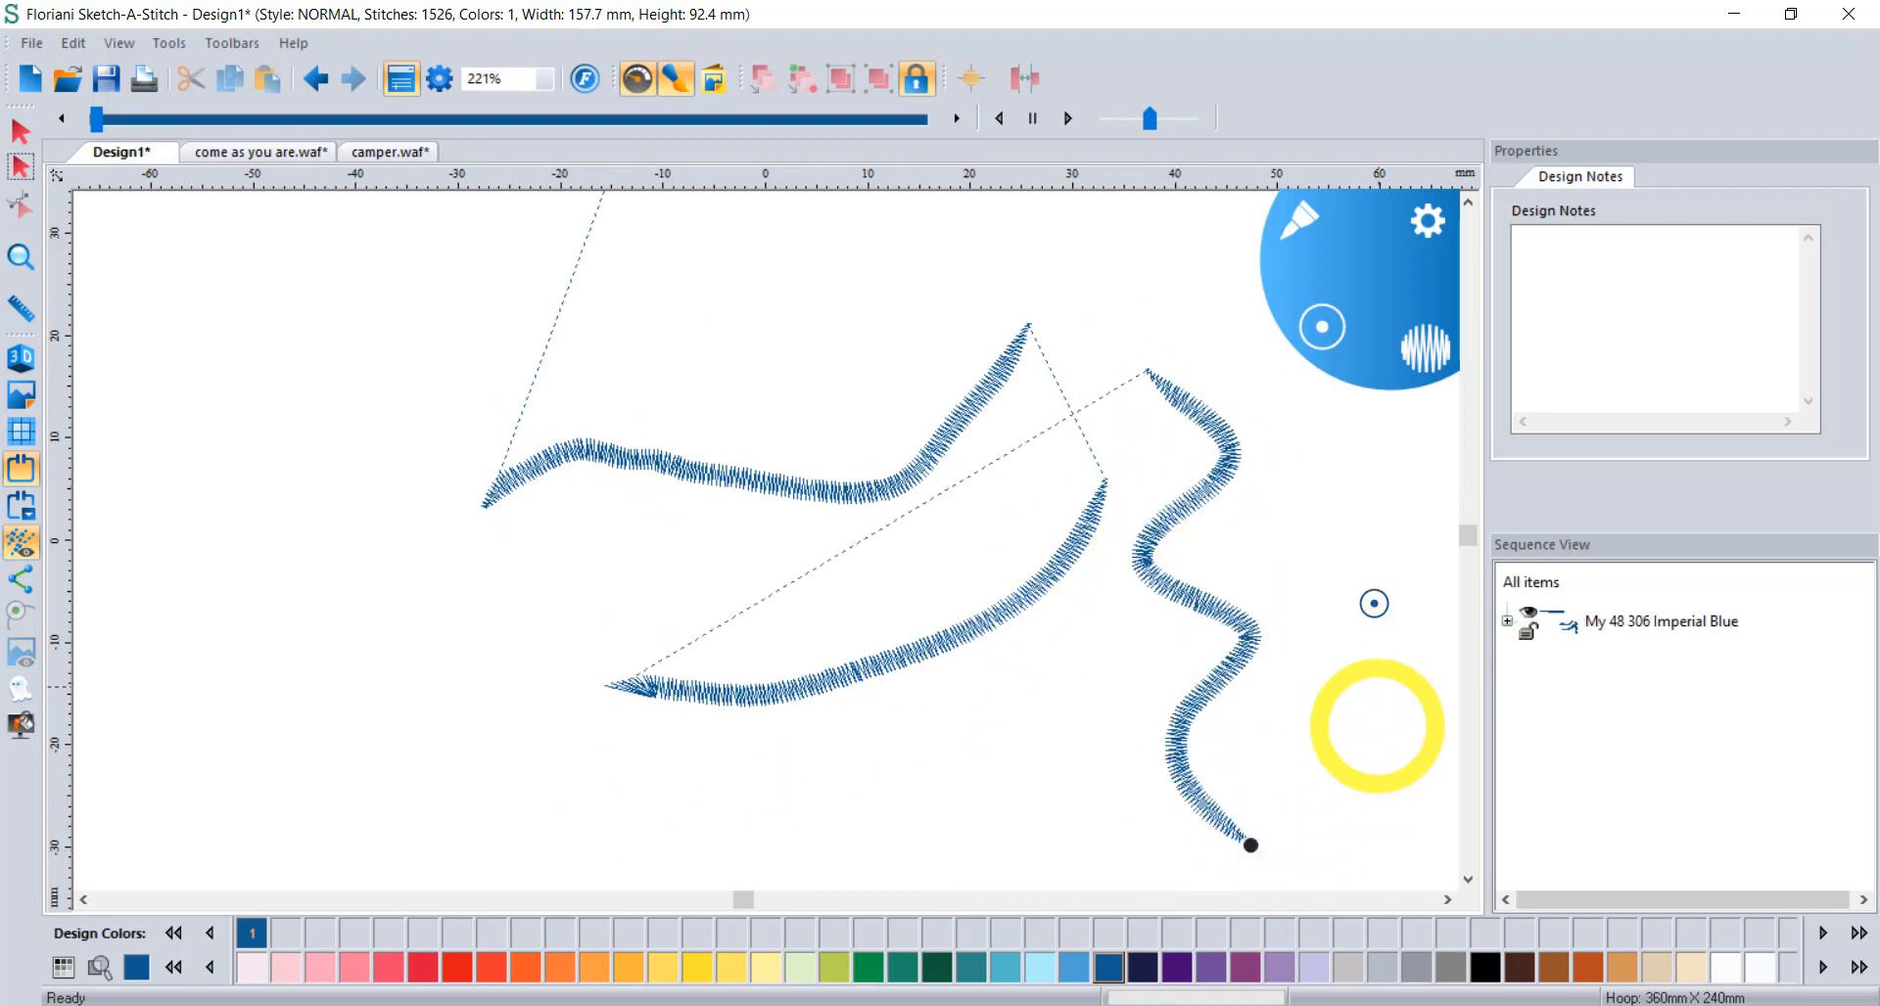
# Switch to the calligraphy nib pen and draw a left zigzag and an upper-right squiggle.
pyautogui.click(1295, 221)
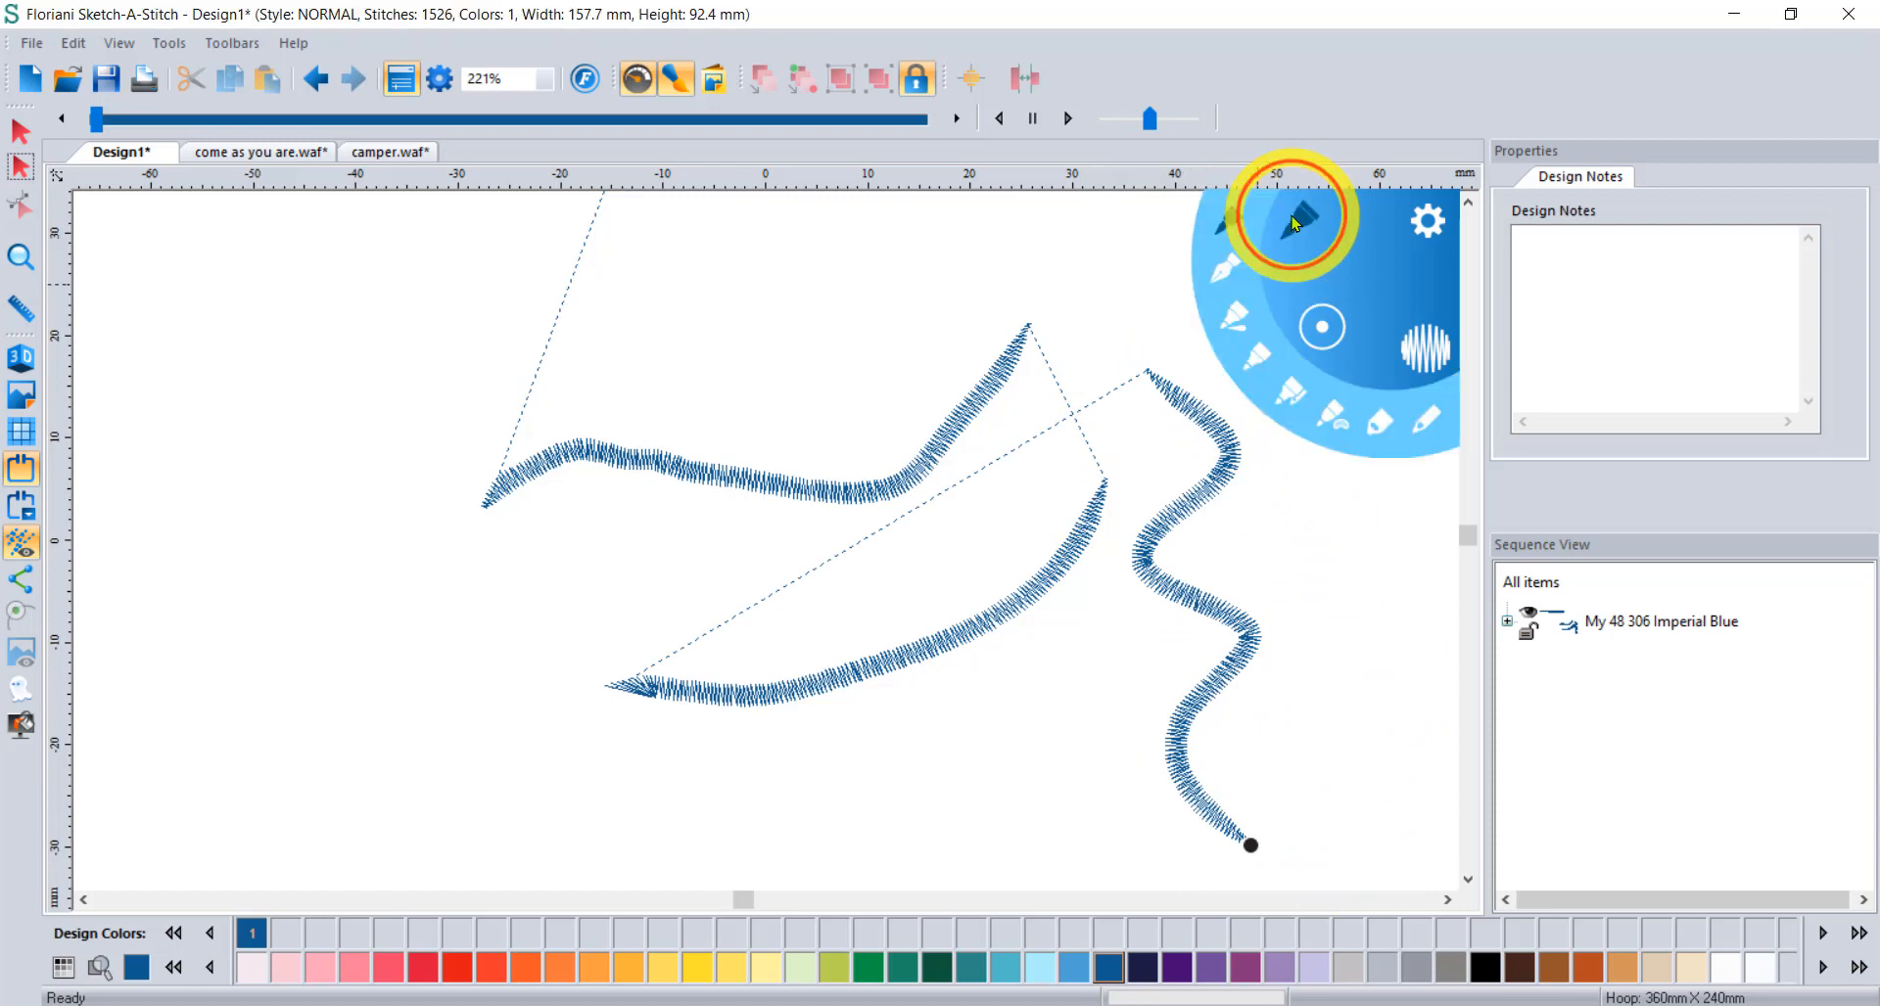
pyautogui.click(1224, 262)
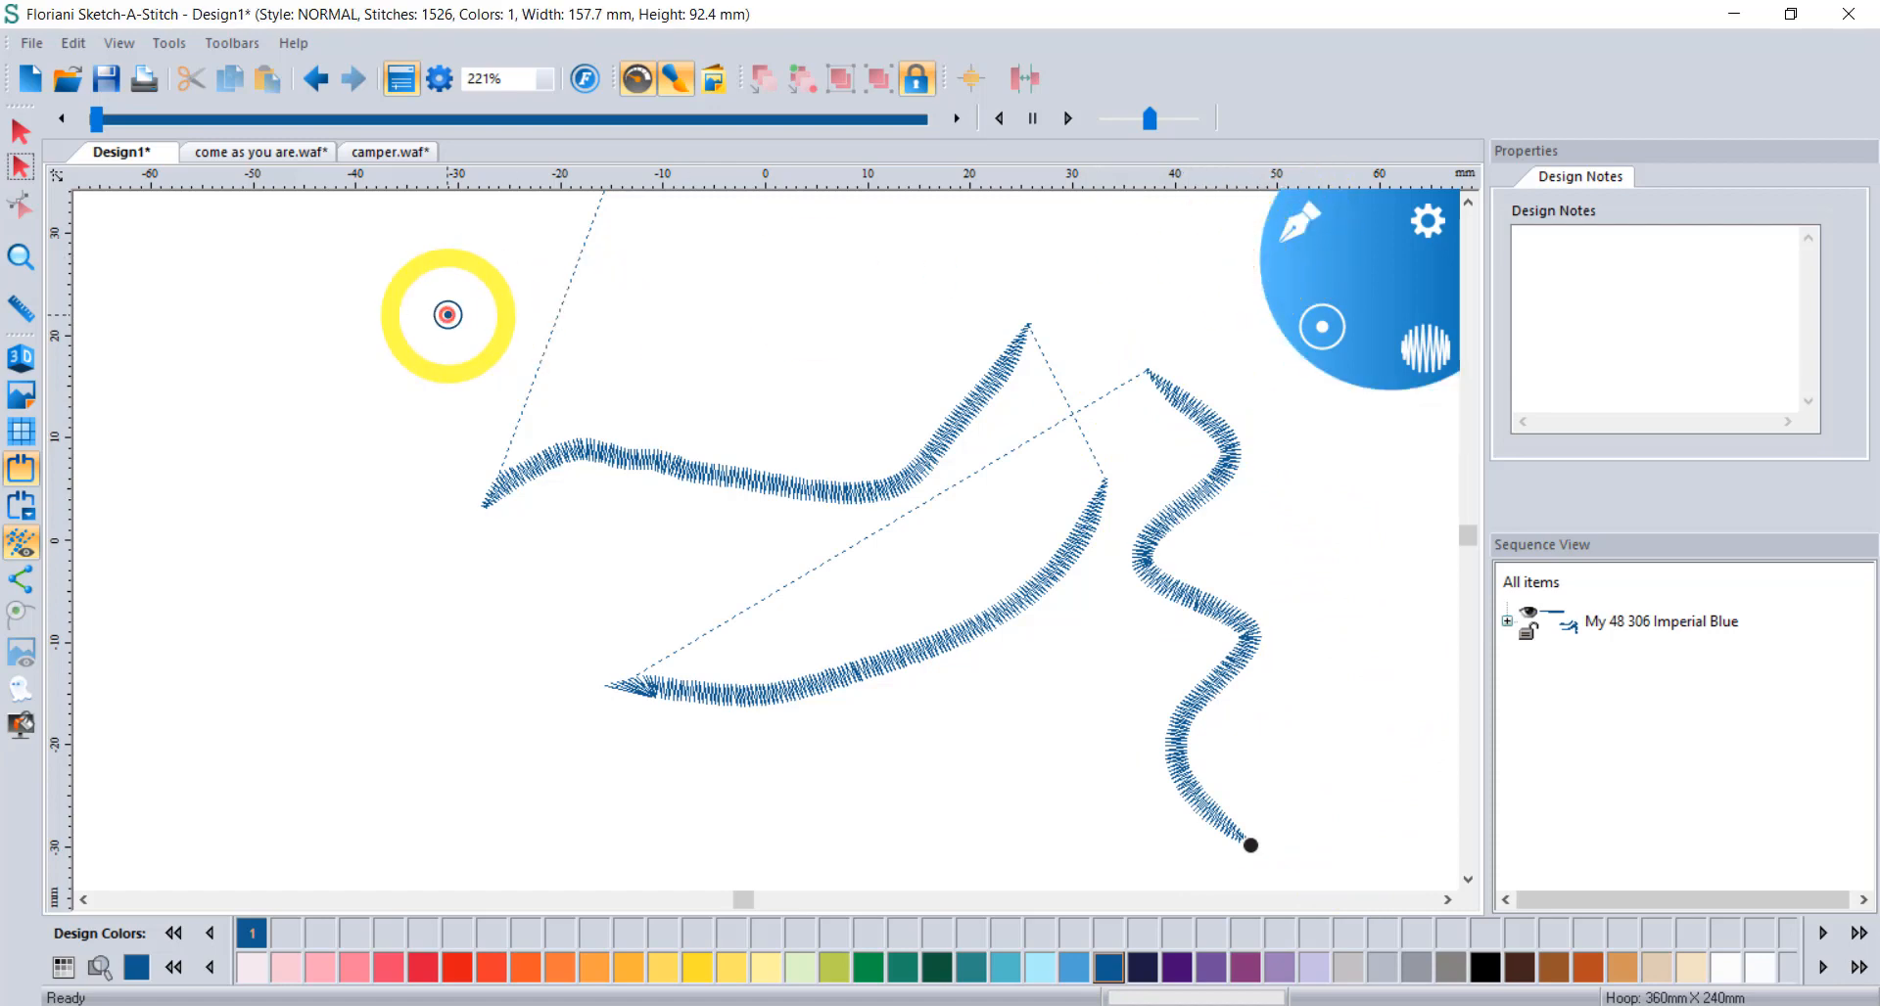
pyautogui.moveTo(236, 316)
pyautogui.mouseDown()
pyautogui.moveTo(209, 450)
pyautogui.moveTo(283, 759)
pyautogui.mouseUp()
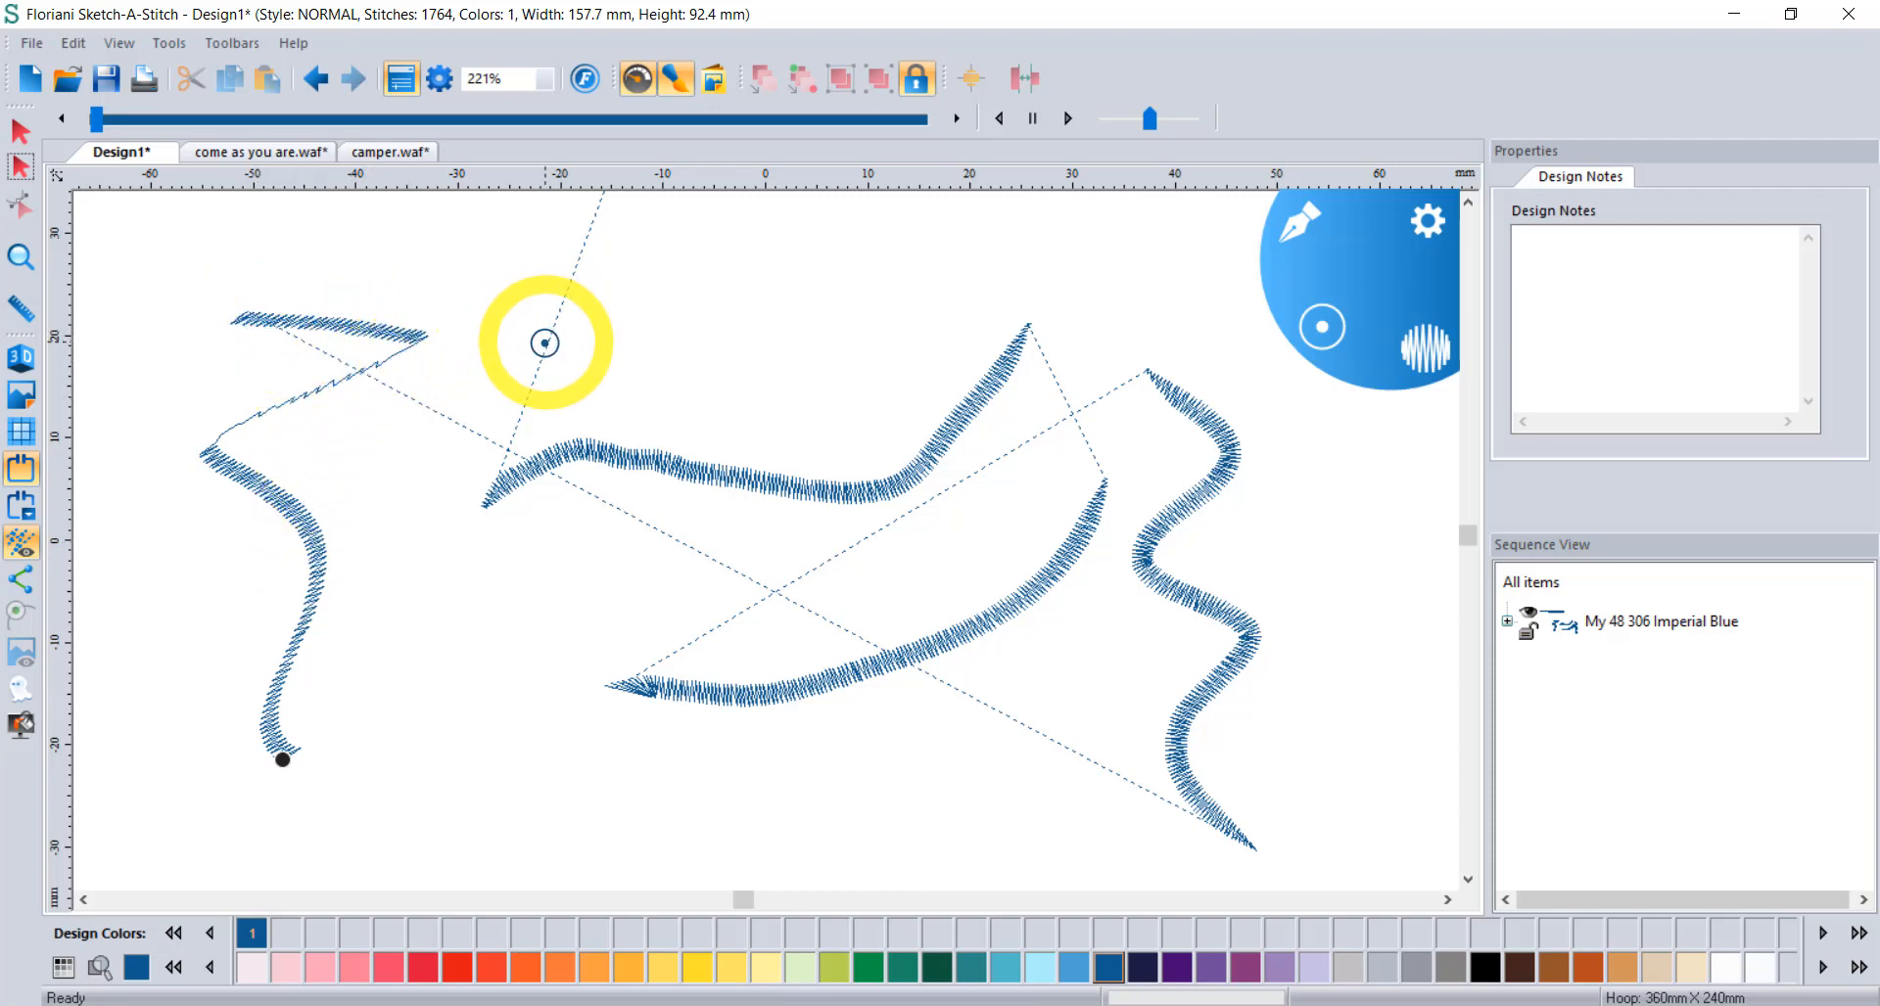
pyautogui.scroll(-1, 545, 343)
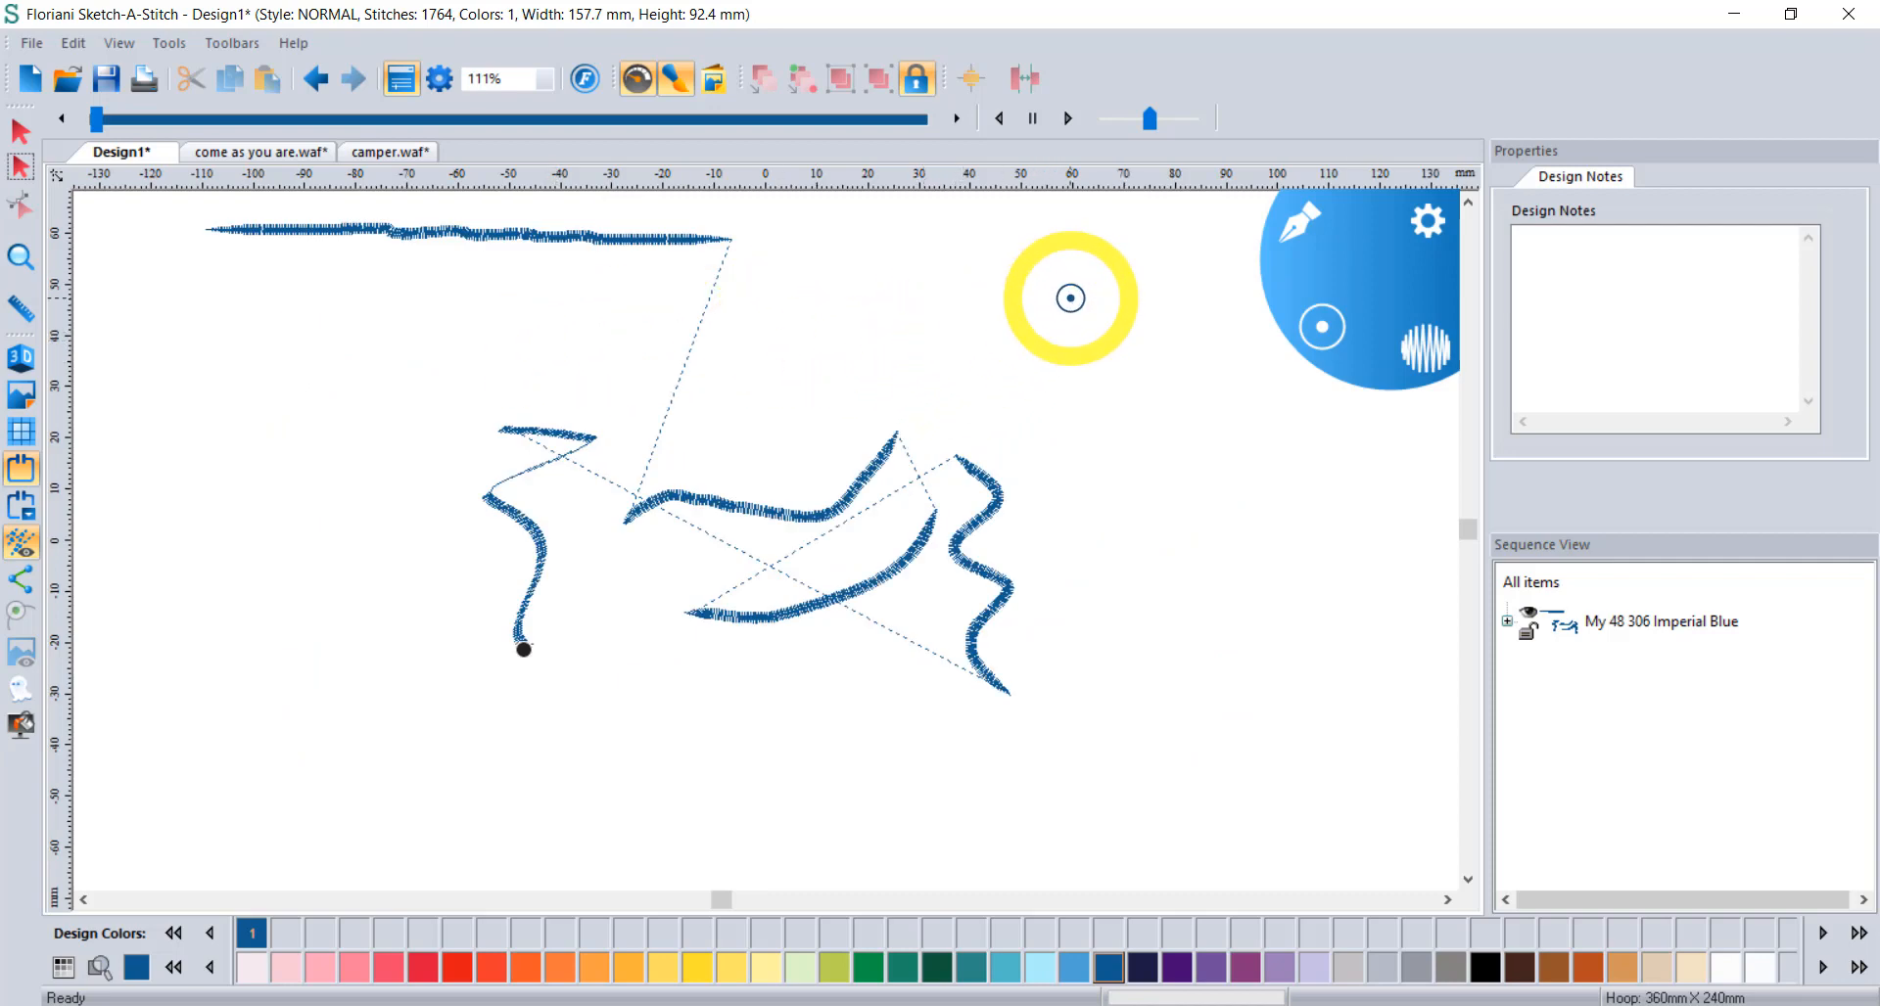
pyautogui.moveTo(1066, 291)
pyautogui.mouseDown()
pyautogui.moveTo(1043, 327)
pyautogui.moveTo(1078, 376)
pyautogui.moveTo(1143, 396)
pyautogui.moveTo(1107, 521)
pyautogui.mouseUp()
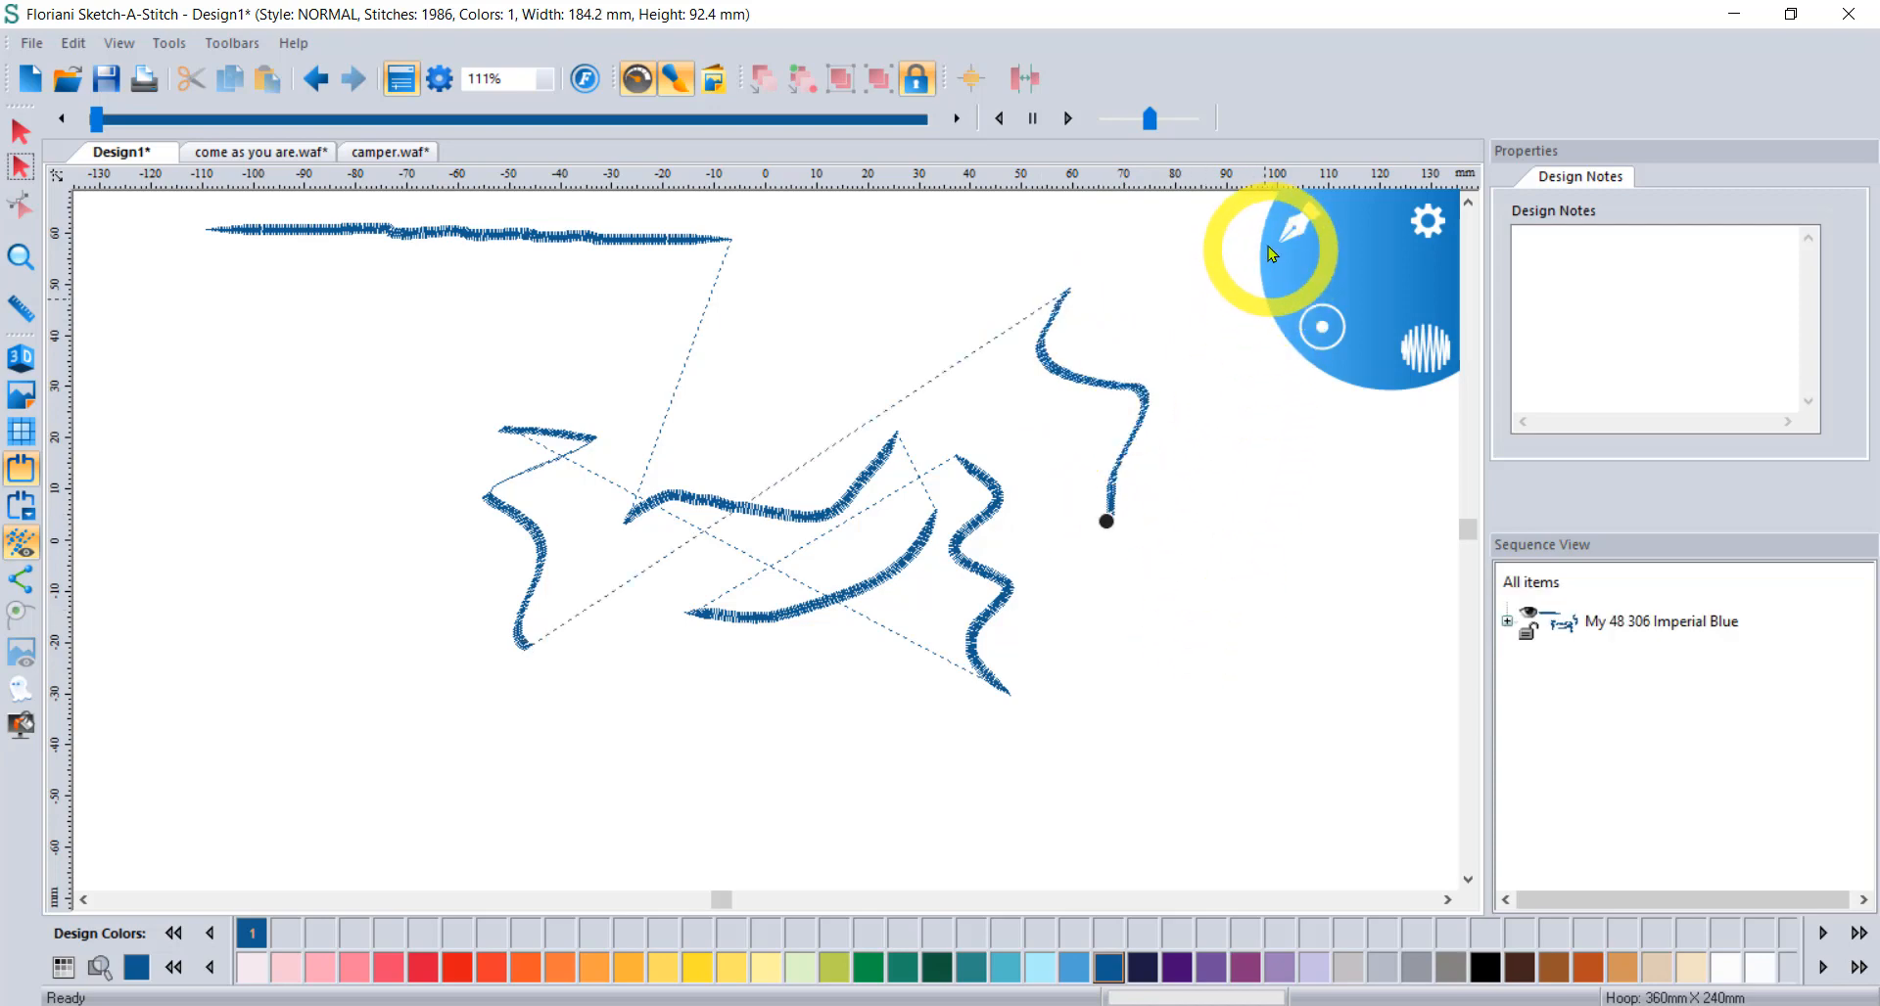
pyautogui.click(1290, 225)
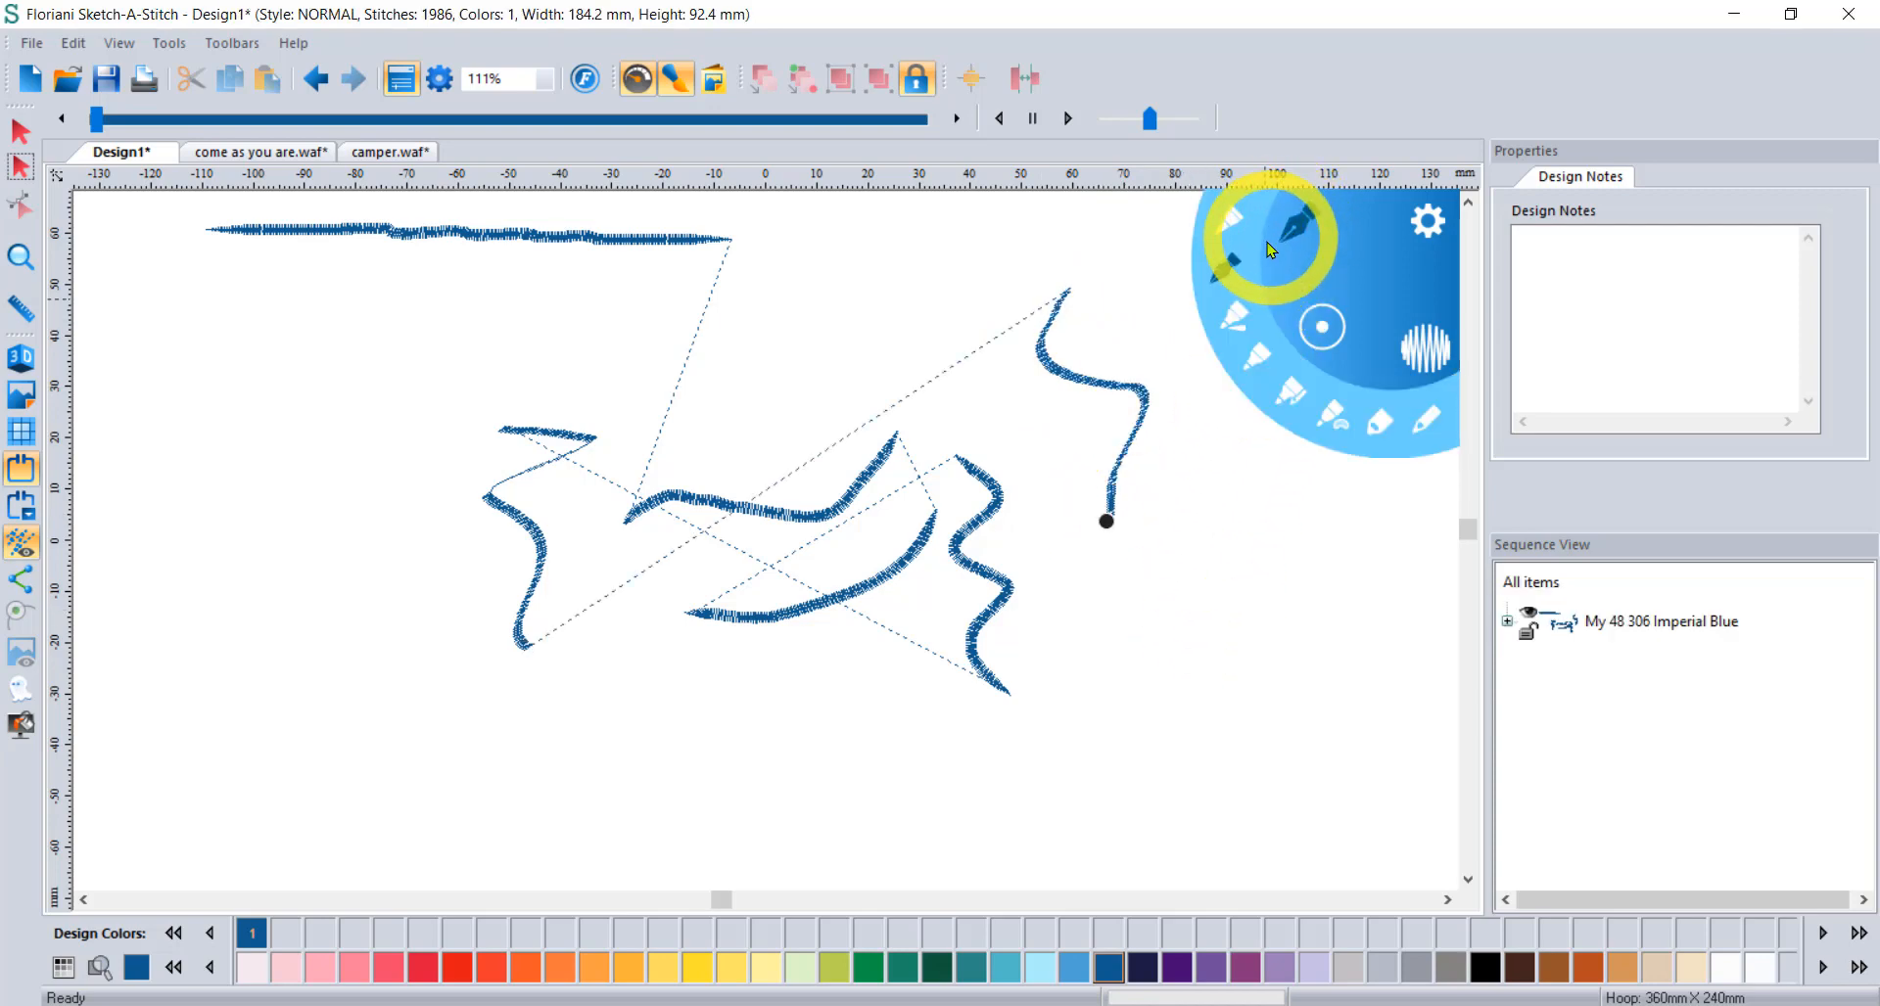
# Draw a green appliqué loop at lower right and a Spring Green fill shape on the left.
pyautogui.click(1285, 396)
pyautogui.moveTo(1249, 516)
pyautogui.mouseDown()
pyautogui.moveTo(1190, 746)
pyautogui.moveTo(1362, 787)
pyautogui.moveTo(1348, 567)
pyautogui.mouseUp()
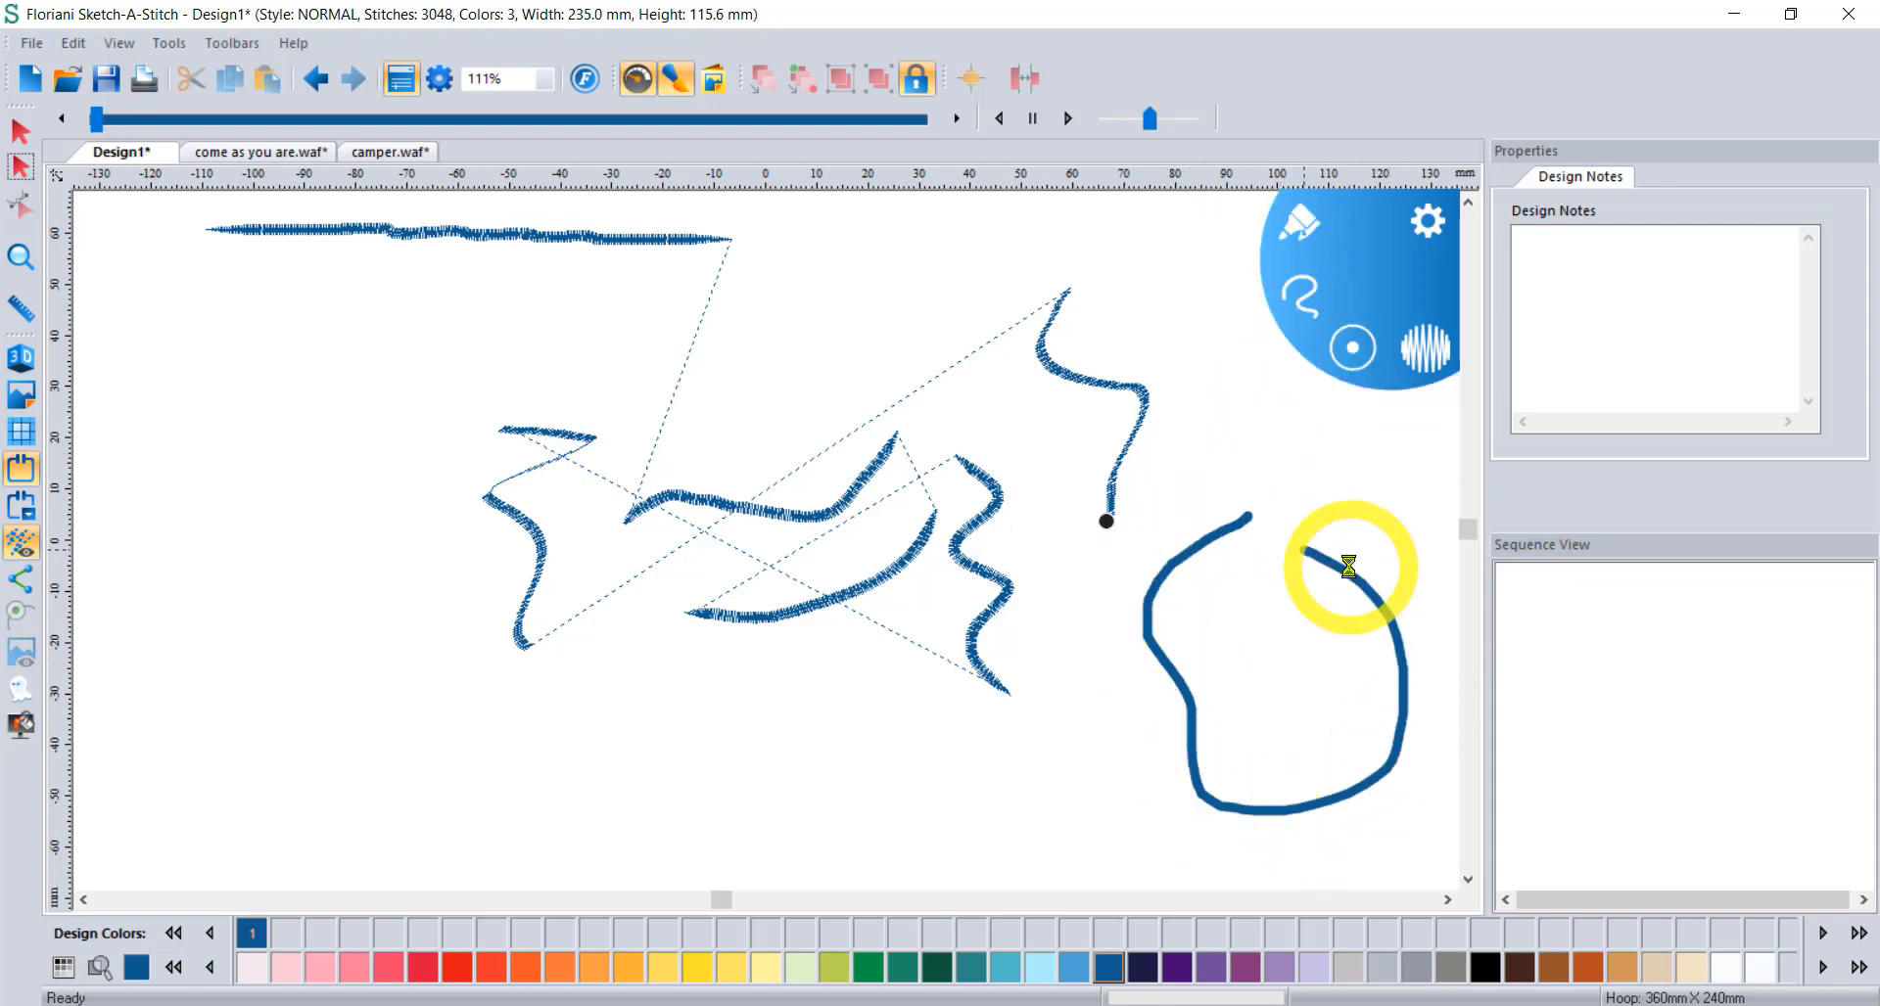
pyautogui.click(1294, 225)
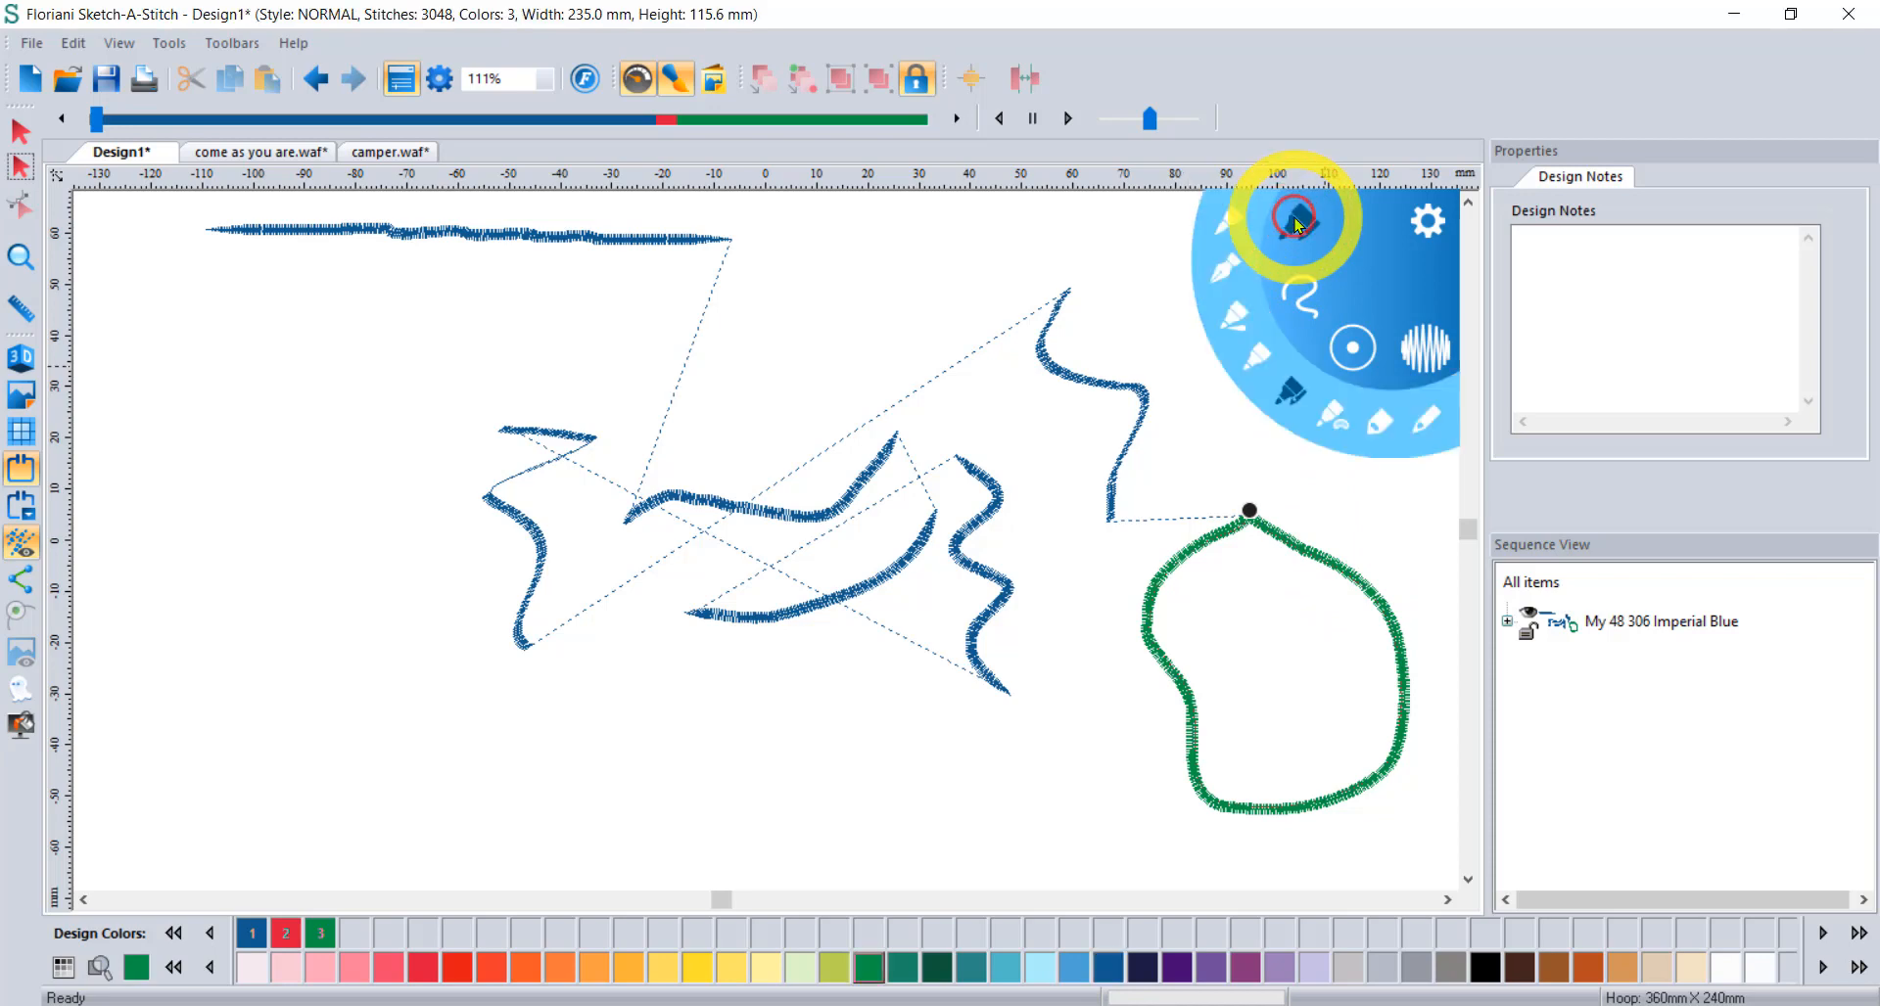
pyautogui.click(1332, 418)
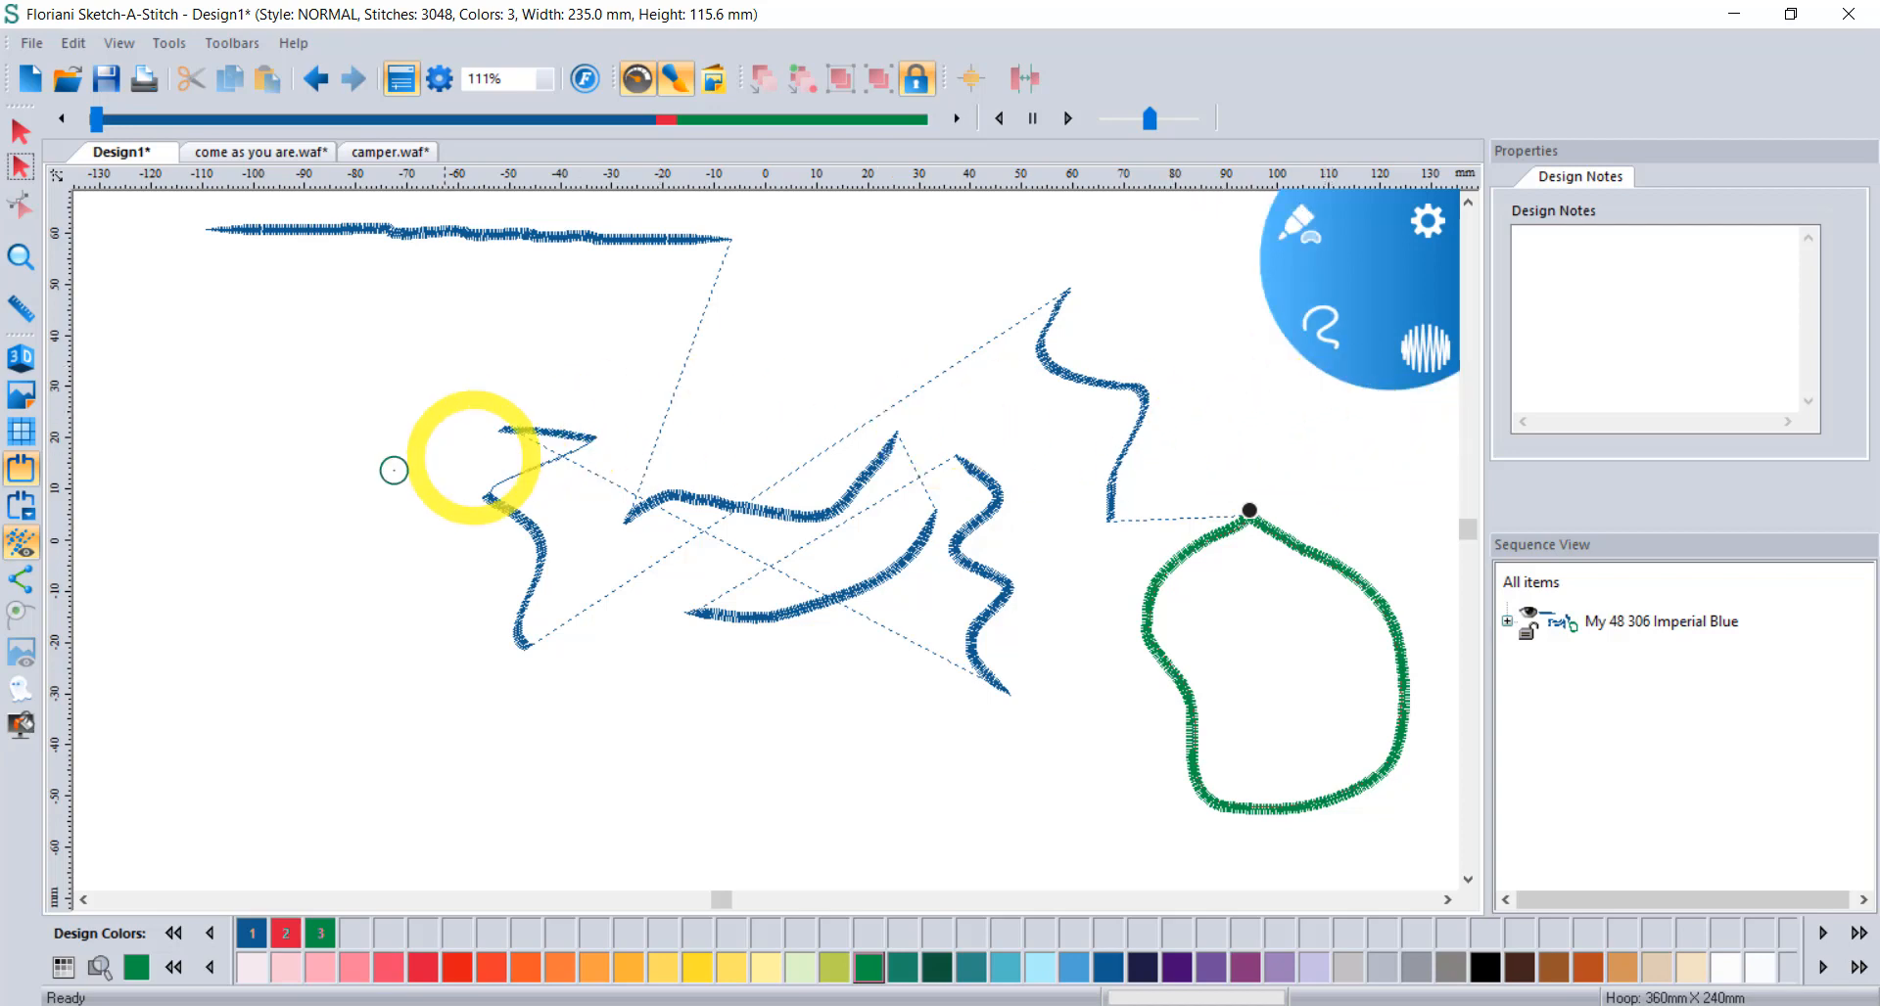
pyautogui.moveTo(235, 423)
pyautogui.mouseDown()
pyautogui.moveTo(214, 617)
pyautogui.moveTo(343, 671)
pyautogui.moveTo(394, 566)
pyautogui.moveTo(313, 418)
pyautogui.mouseUp()
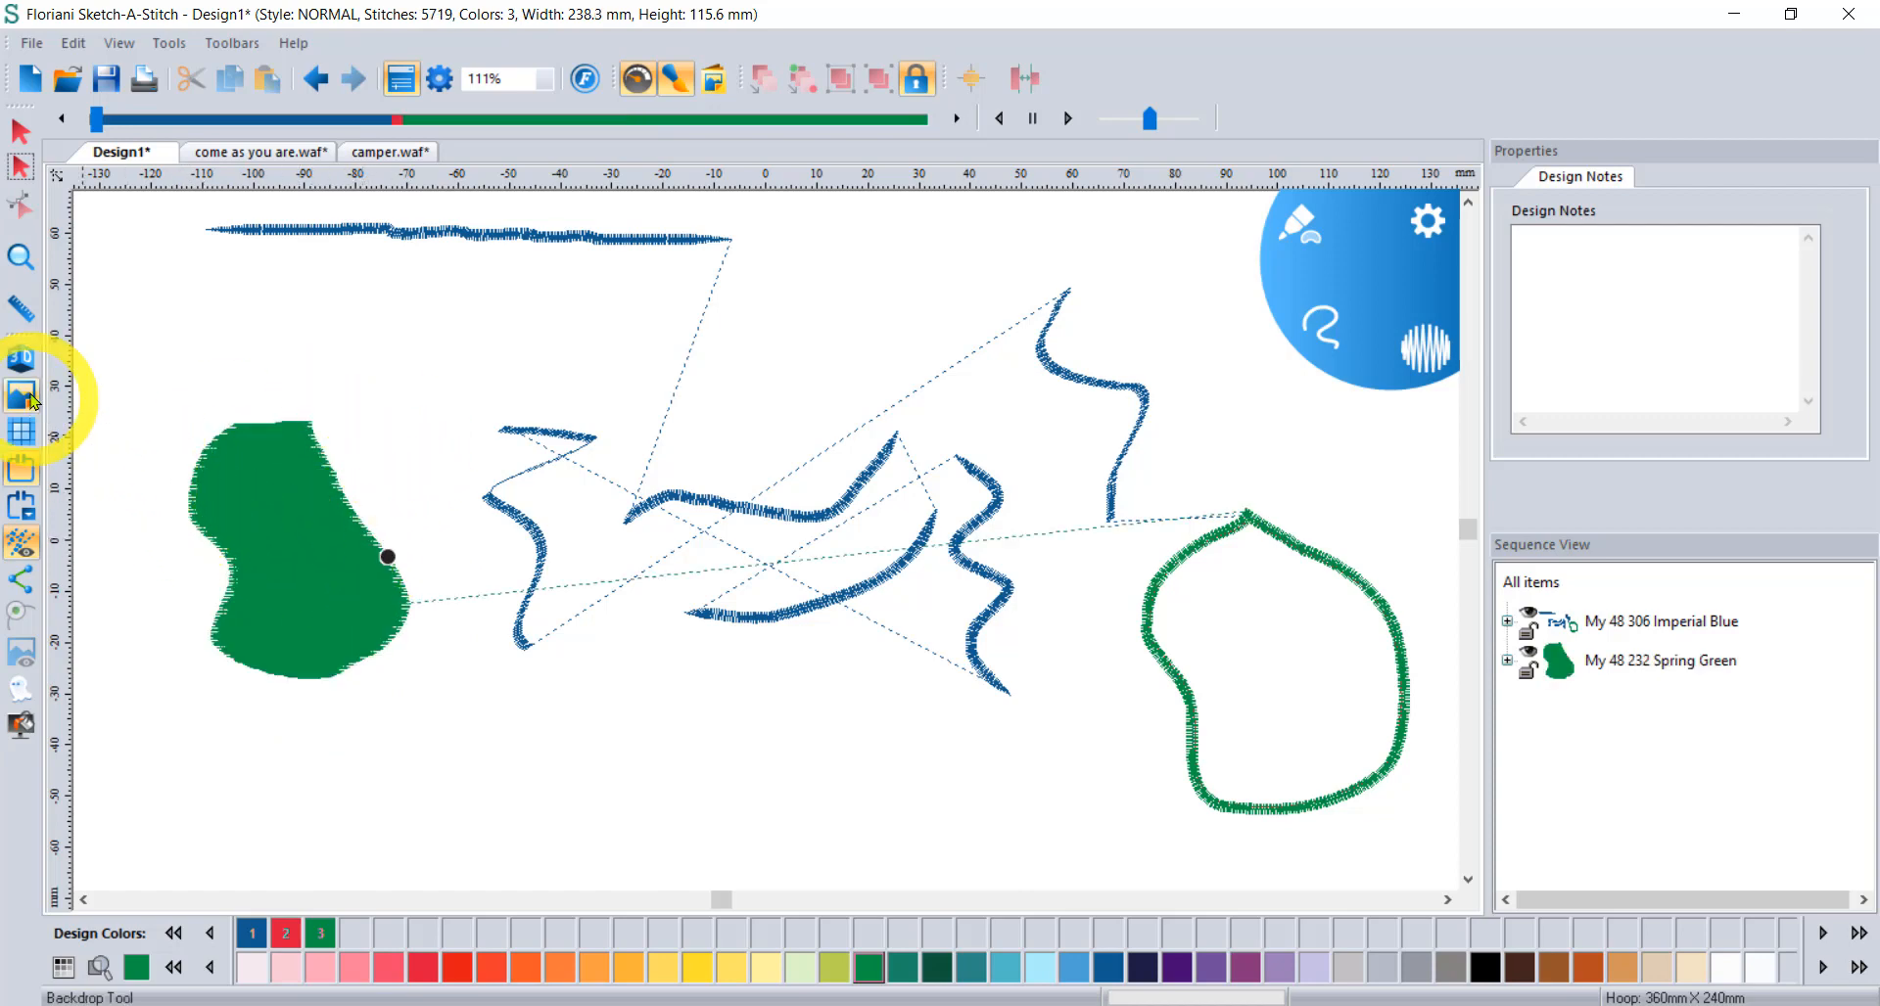
# Turn on the realistic 3D stitch preview and display the 360mm x 240mm hoop.
pyautogui.click(18, 359)
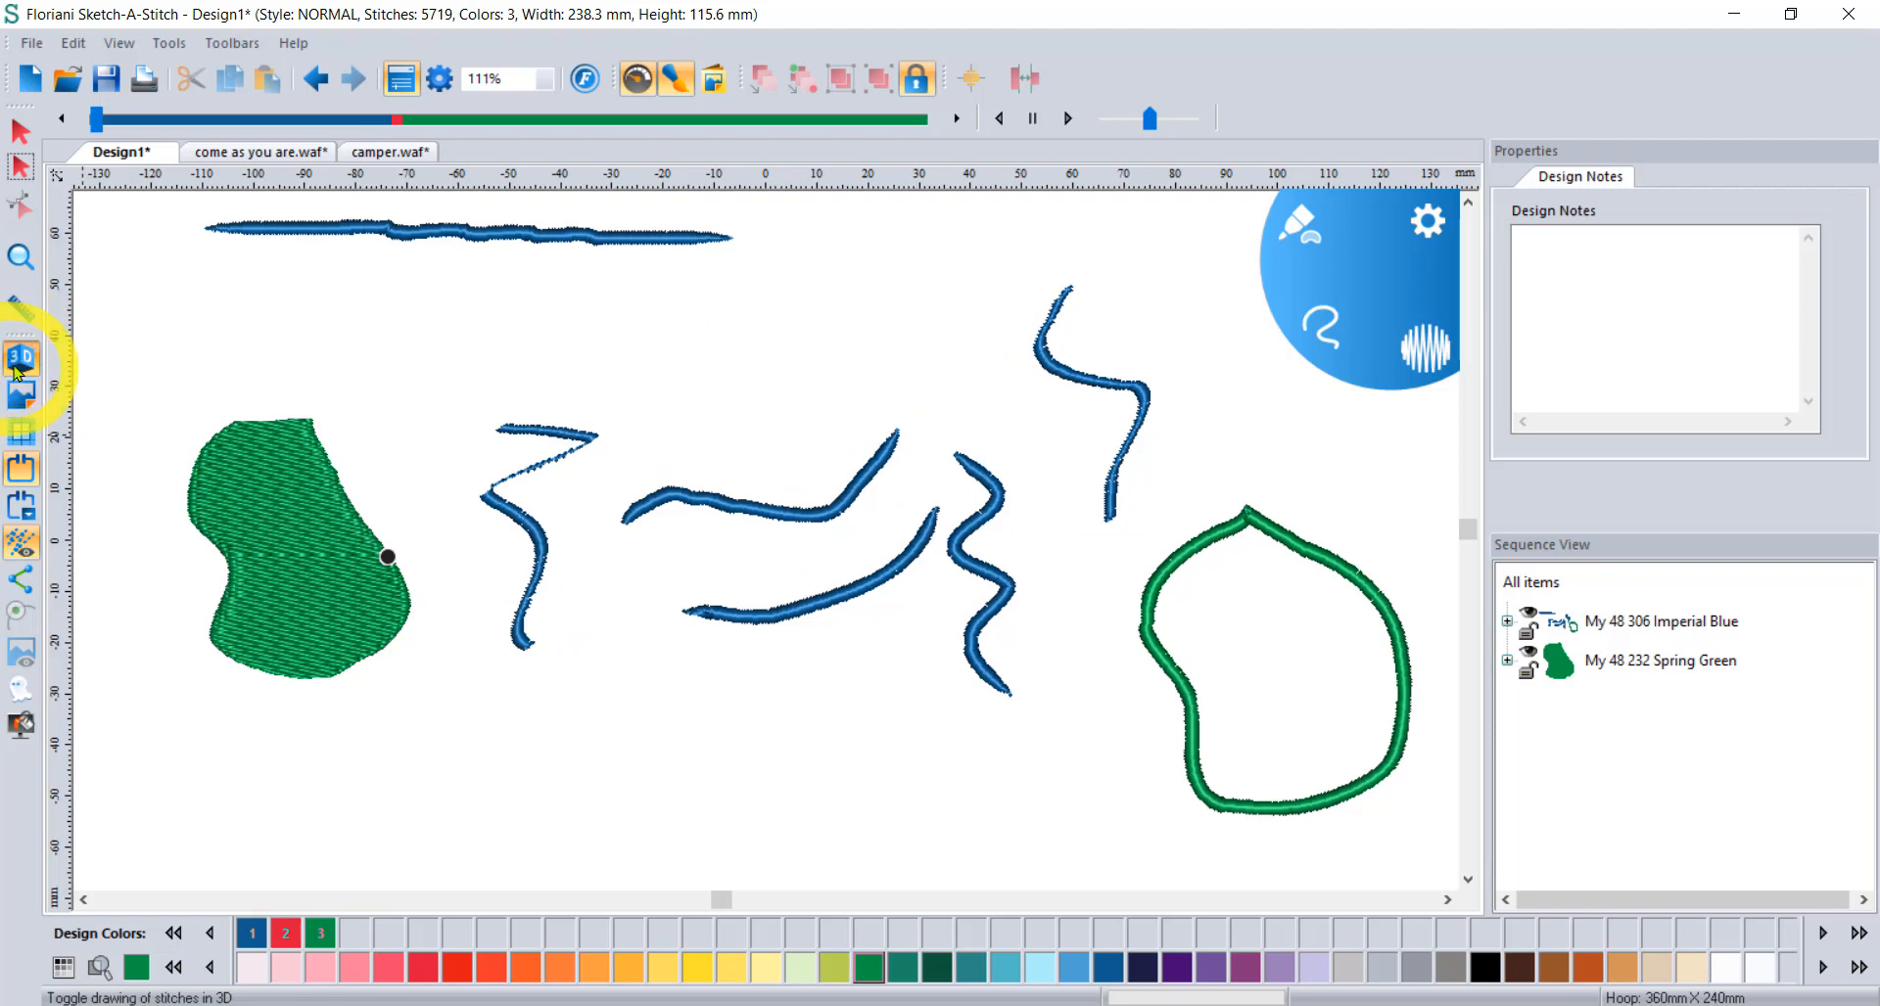
pyautogui.click(17, 360)
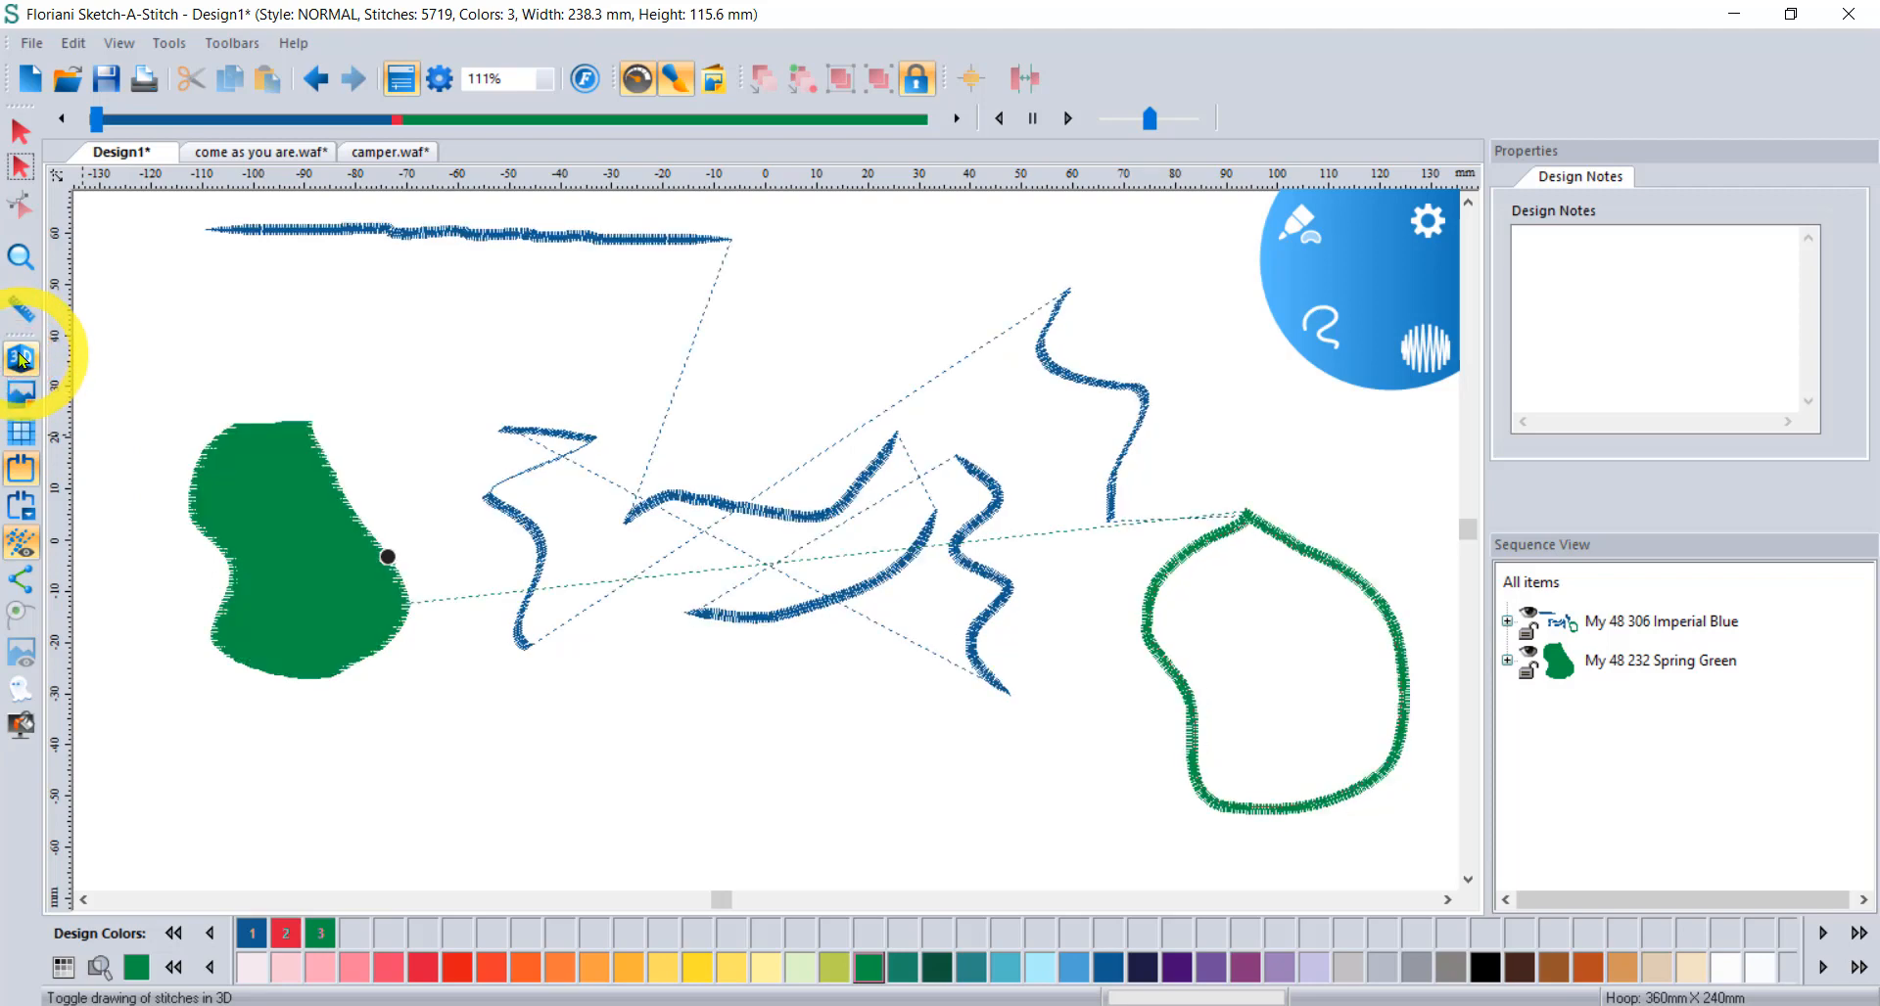
pyautogui.click(18, 359)
pyautogui.click(20, 431)
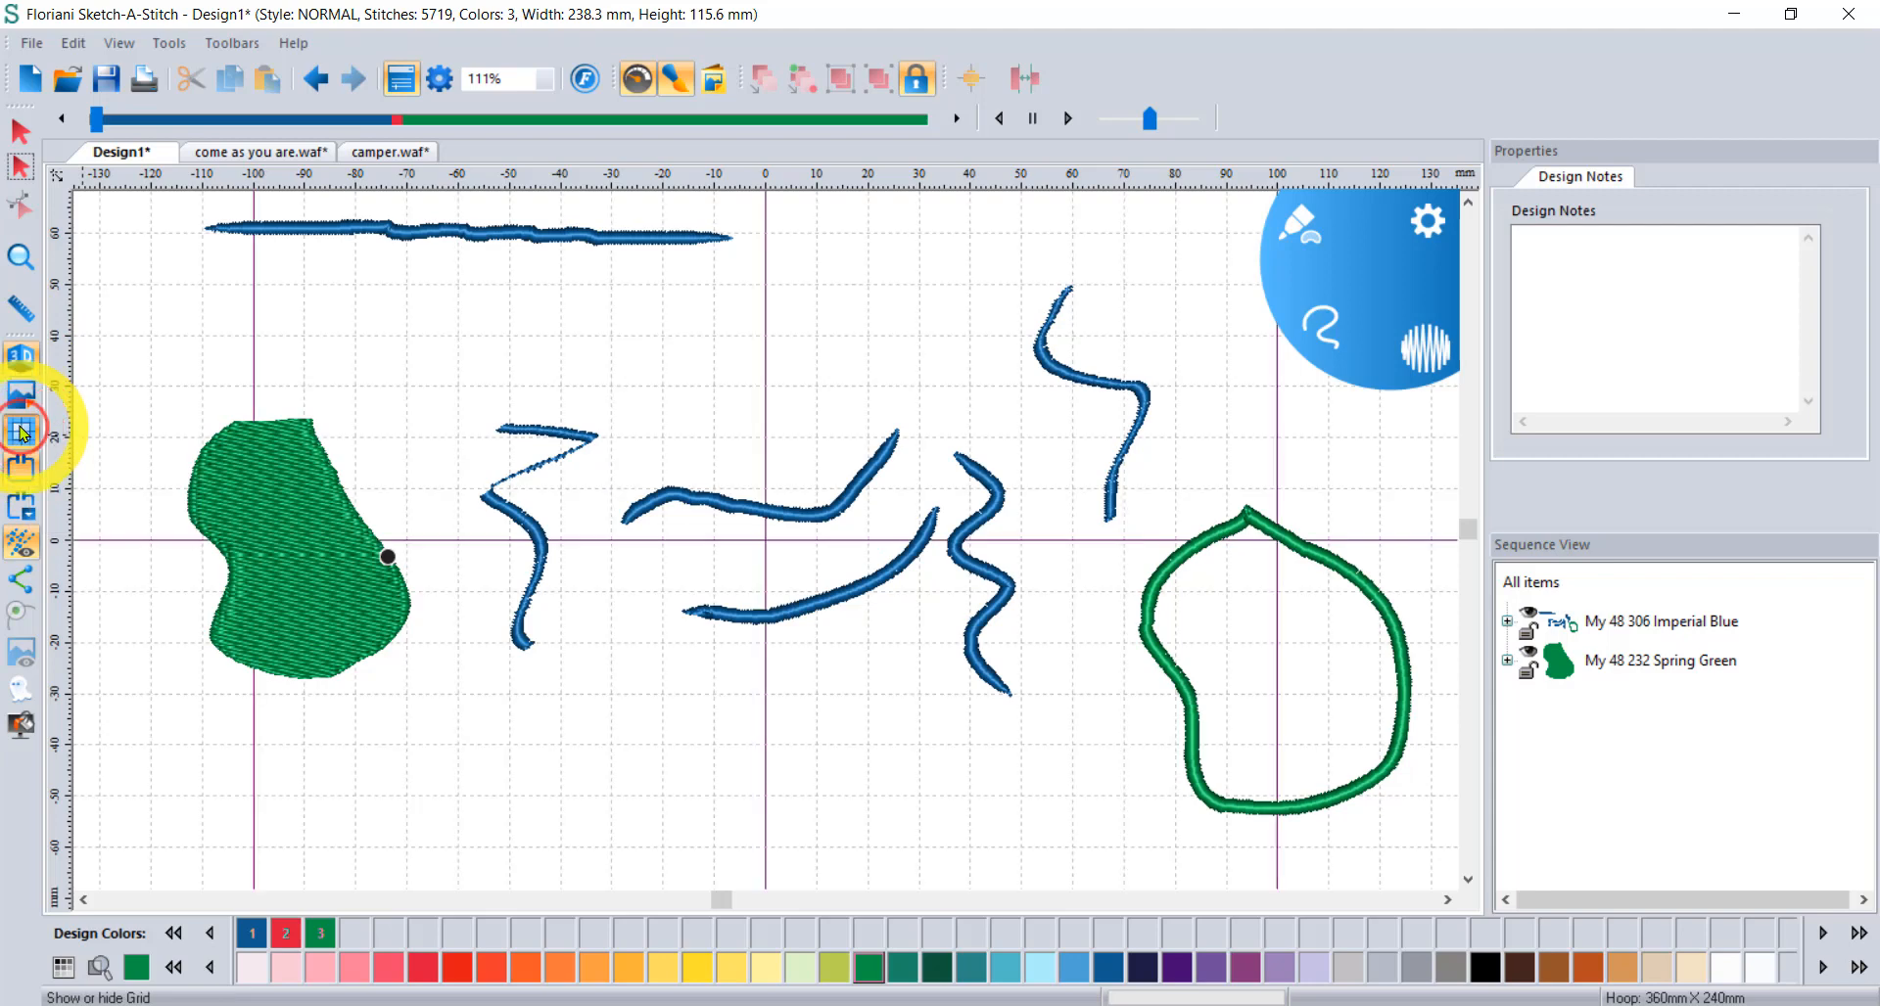
pyautogui.click(22, 467)
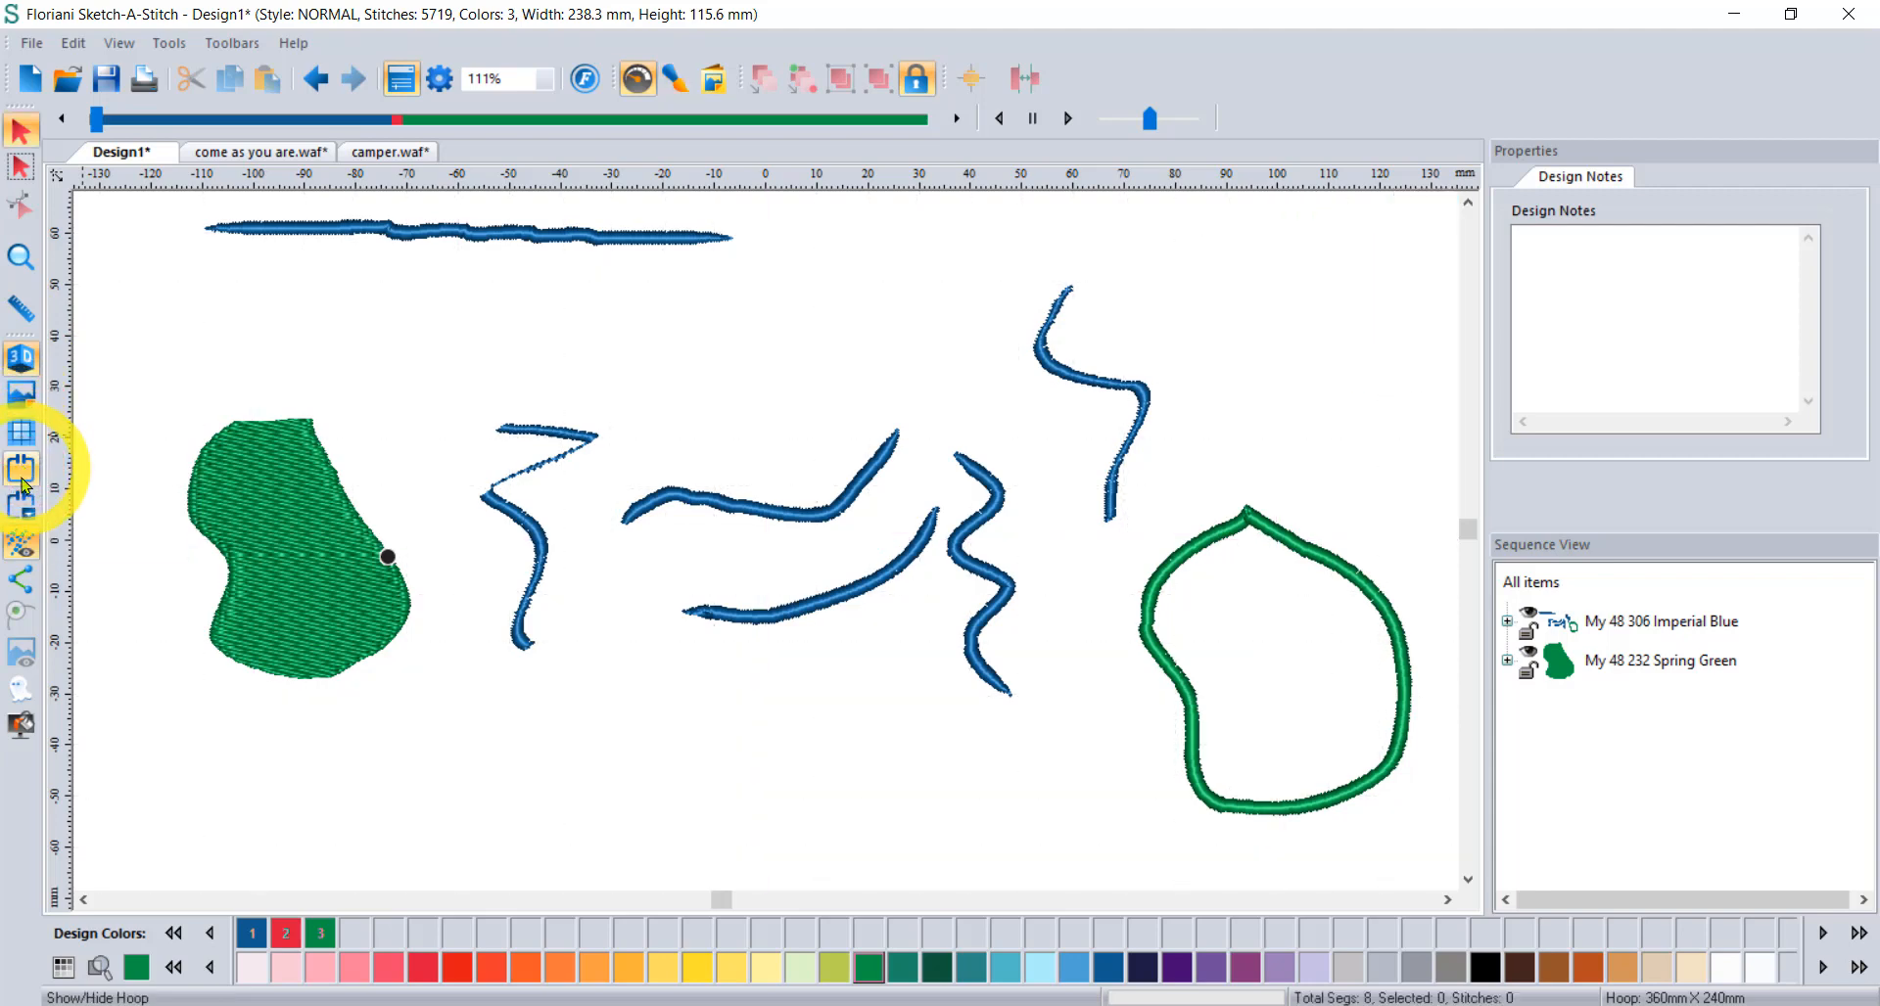
pyautogui.click(20, 464)
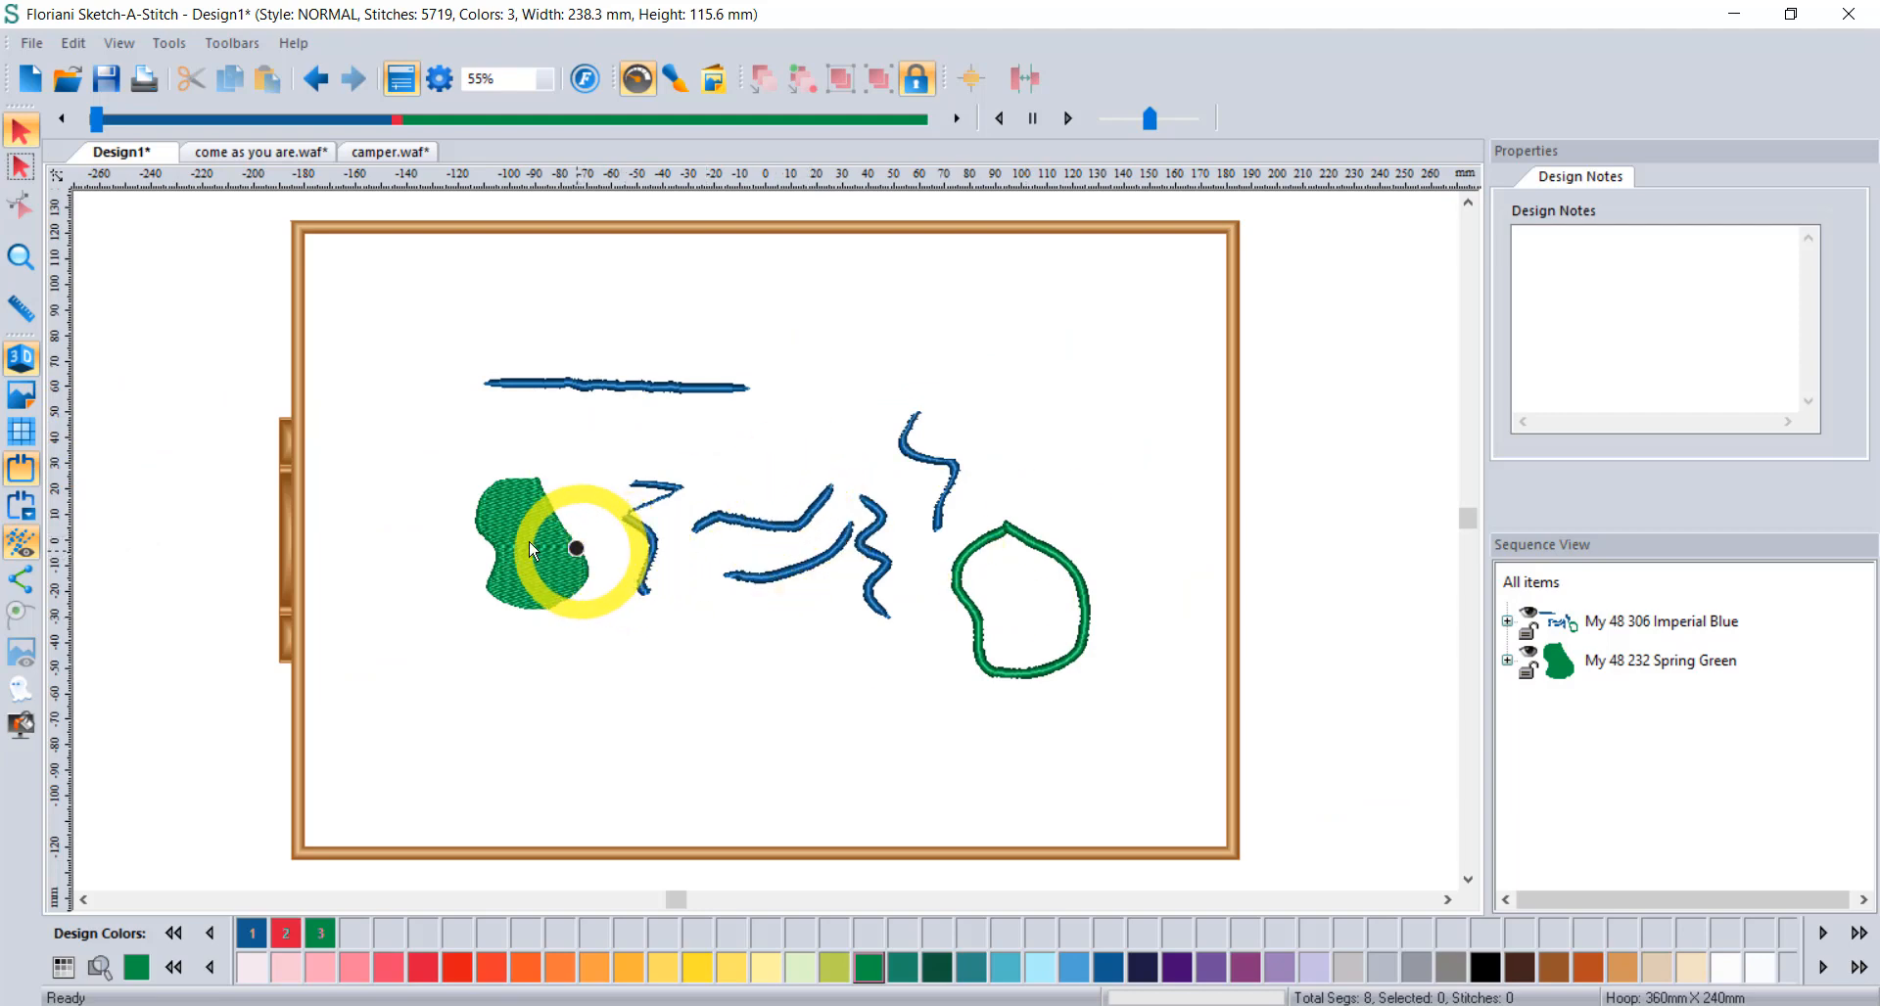
# Move the green fill shape left and enlarge it to about 95 × 84 mm.
pyautogui.click(497, 515)
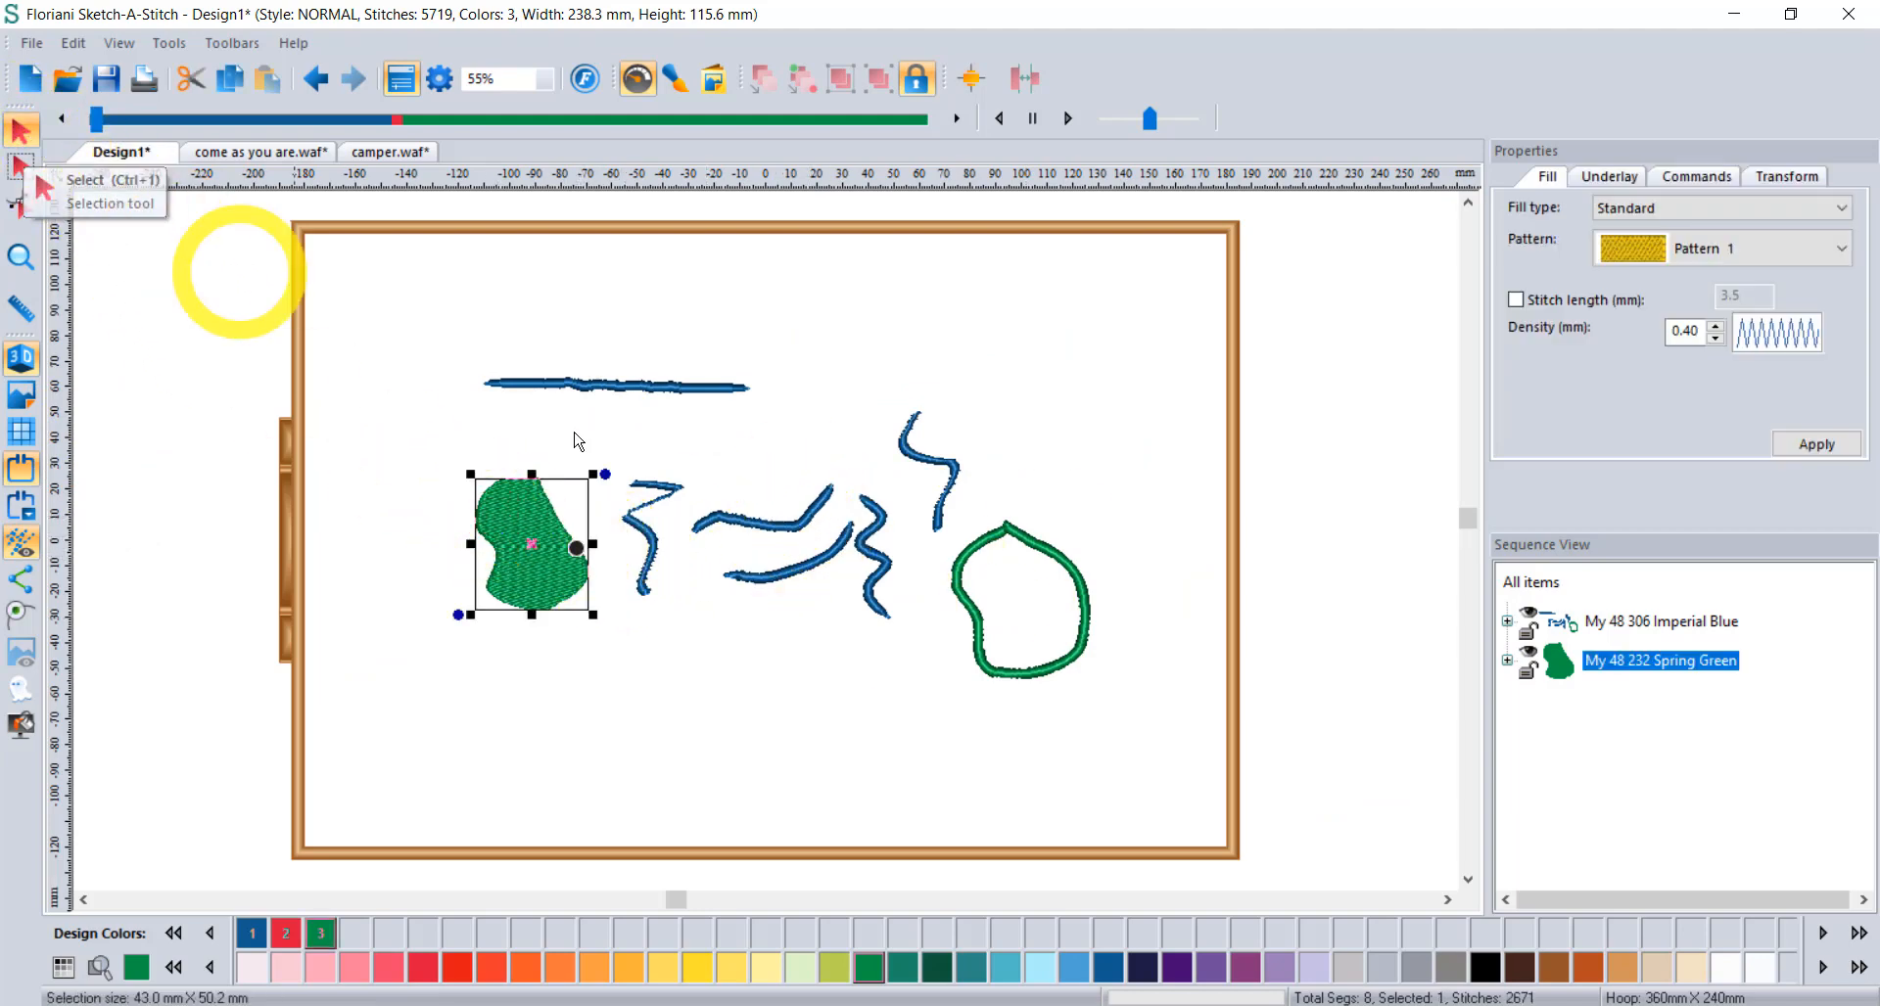
pyautogui.click(721, 519)
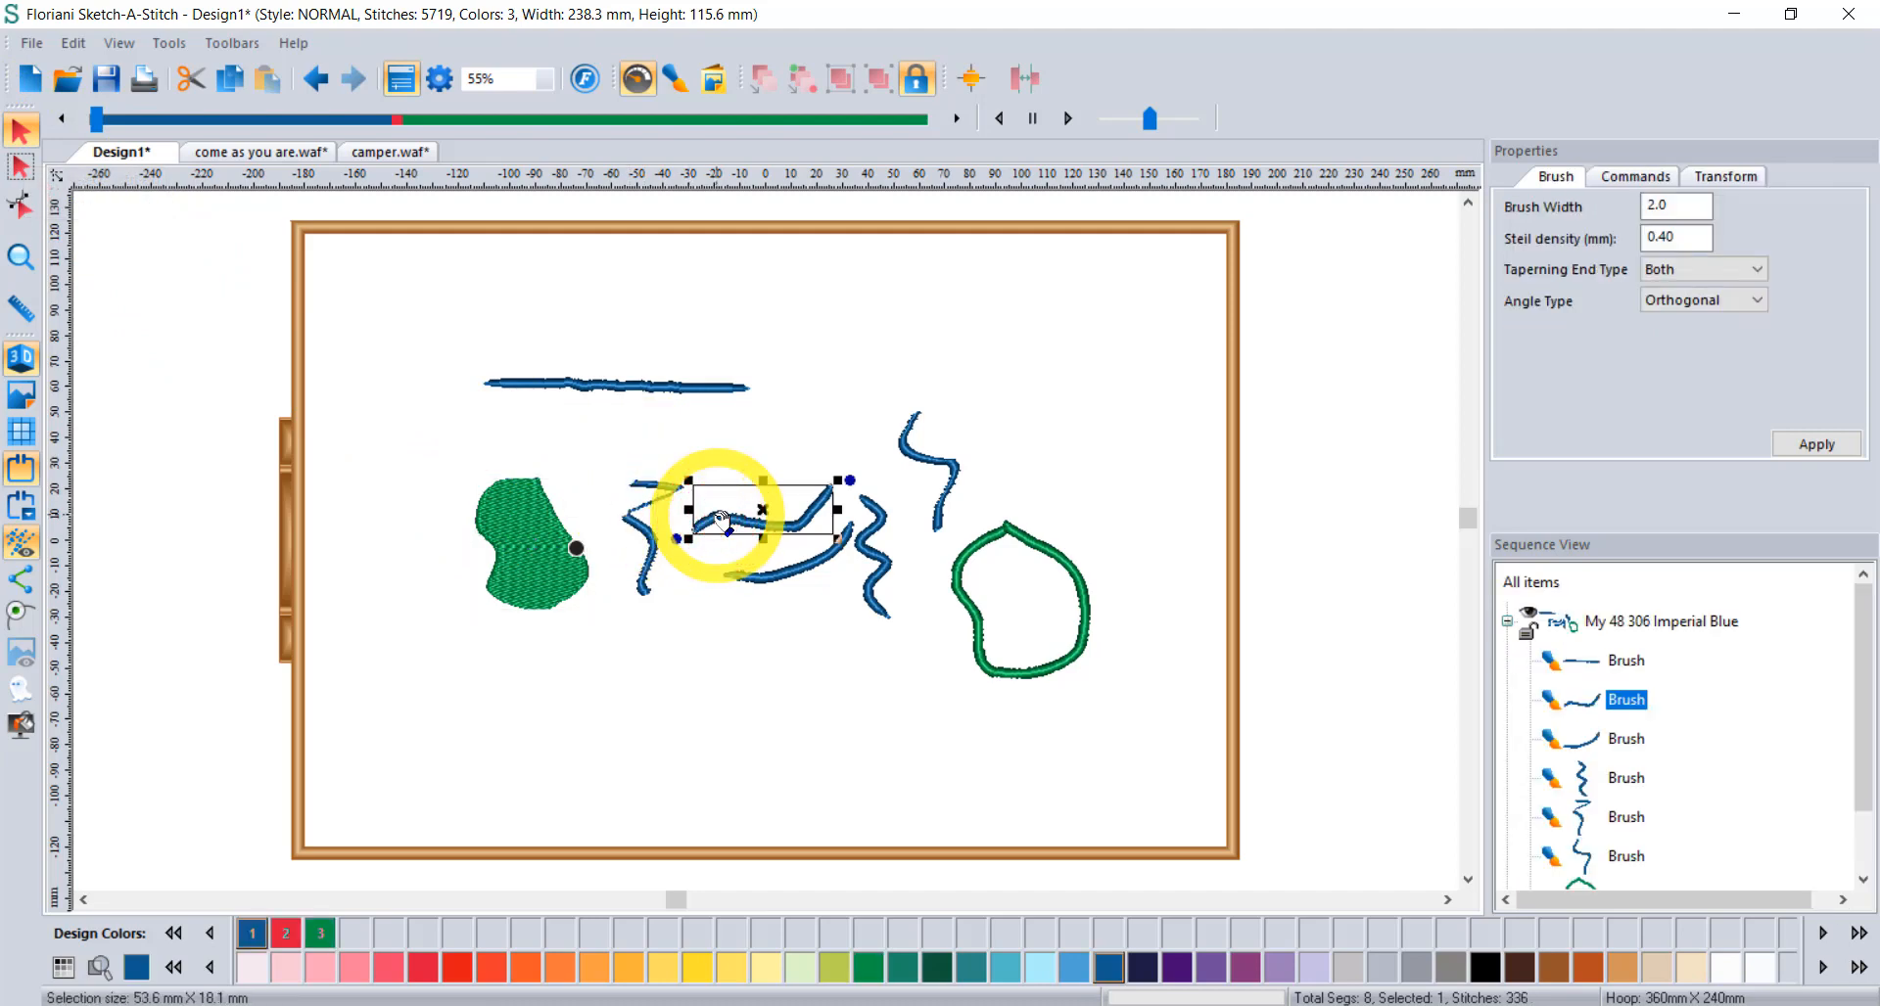
pyautogui.click(521, 513)
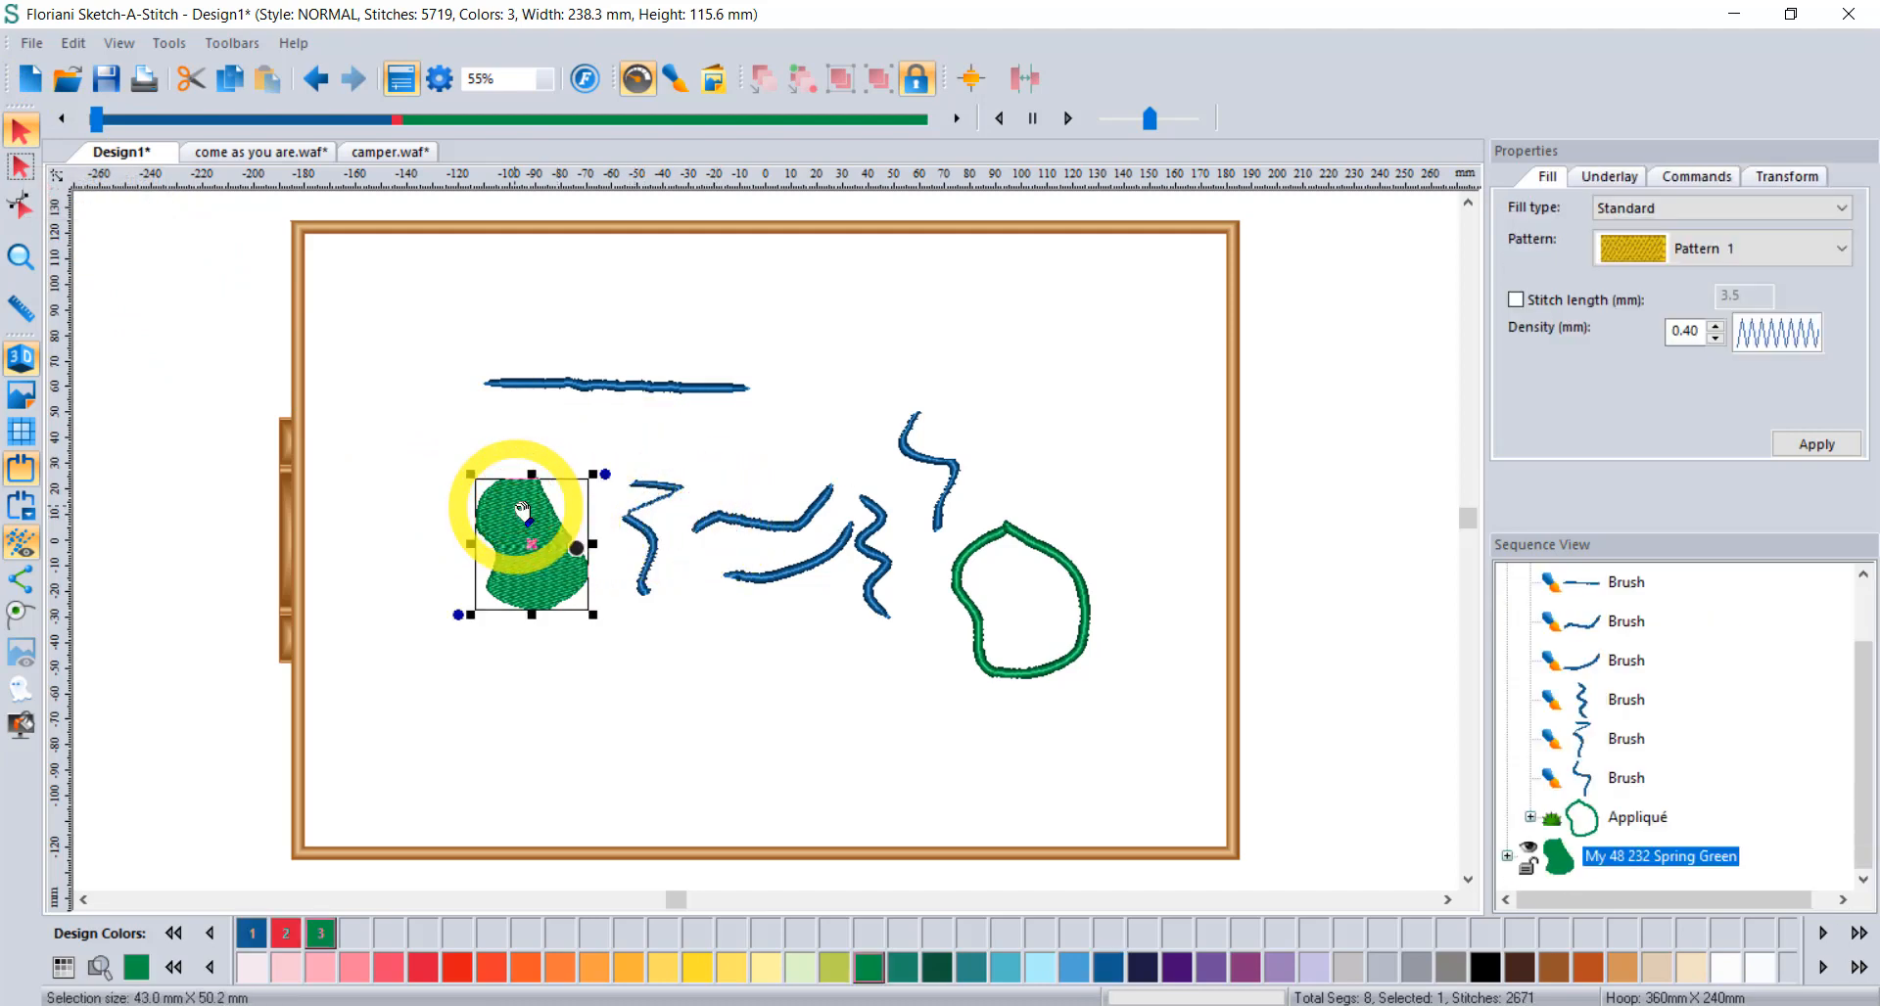
pyautogui.moveTo(521, 513); pyautogui.dragTo(439, 491)
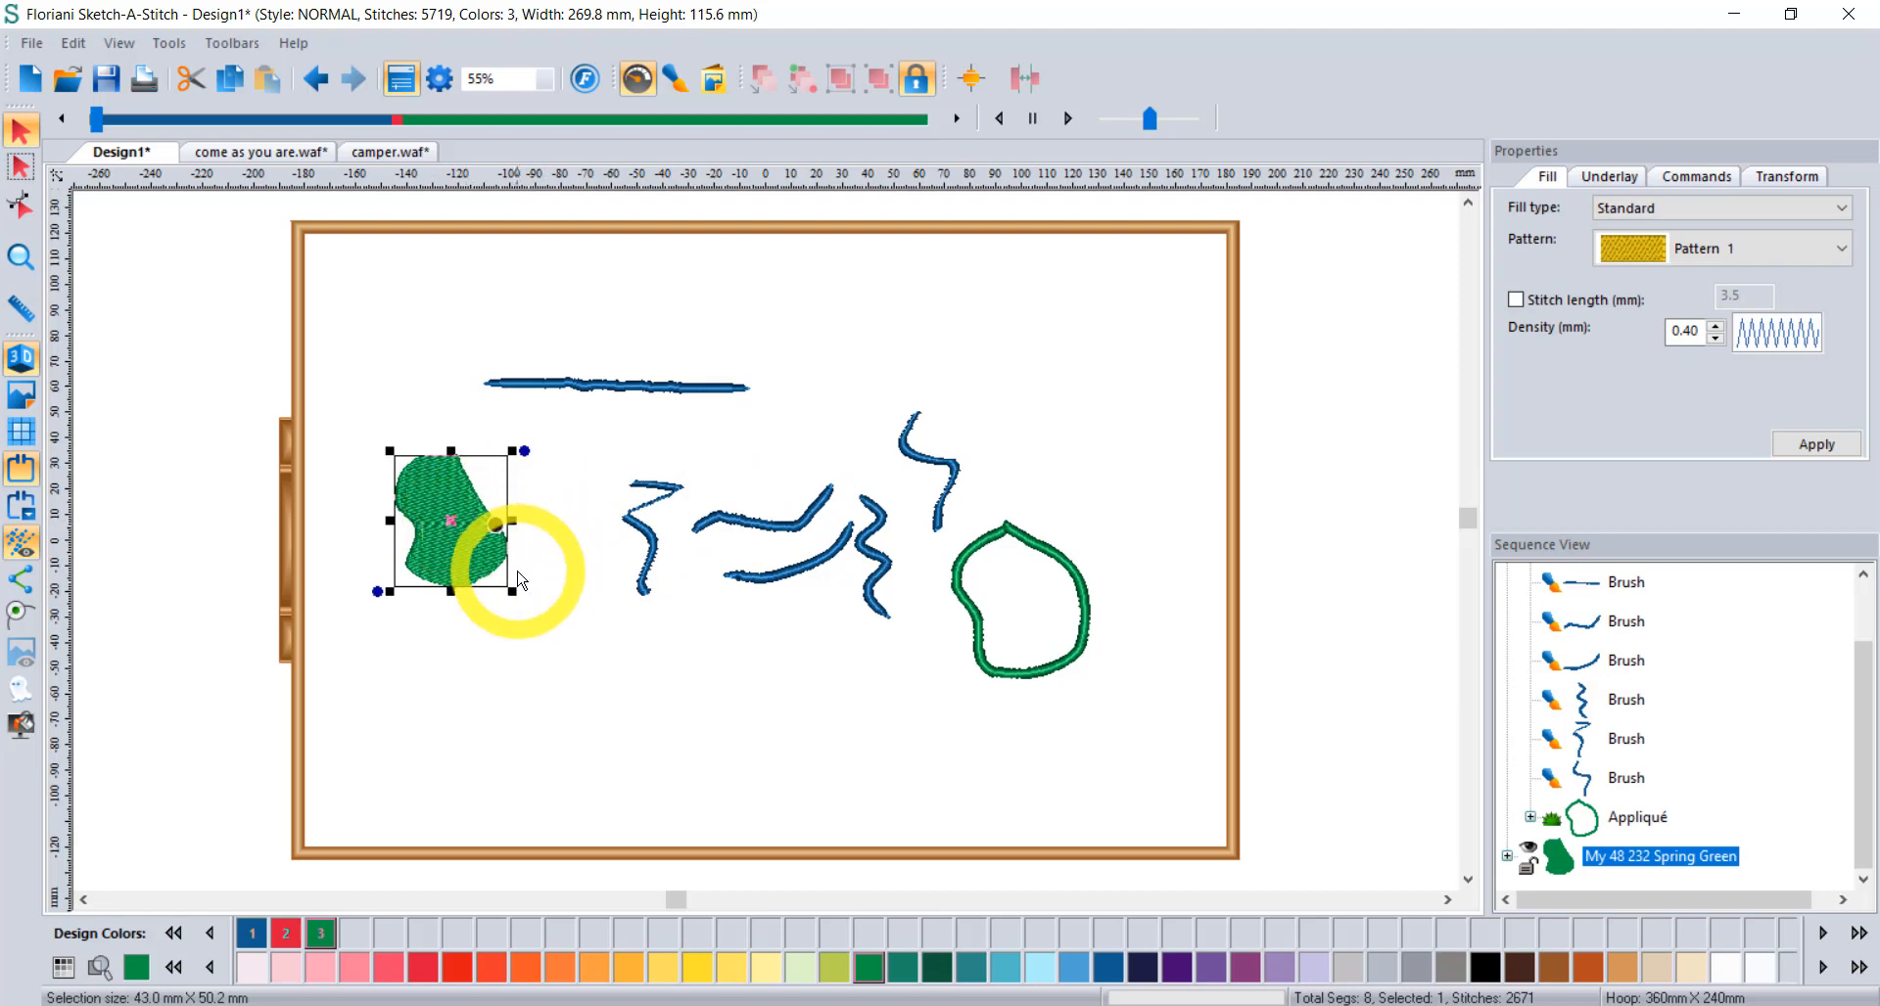
pyautogui.moveTo(516, 596); pyautogui.dragTo(621, 650)
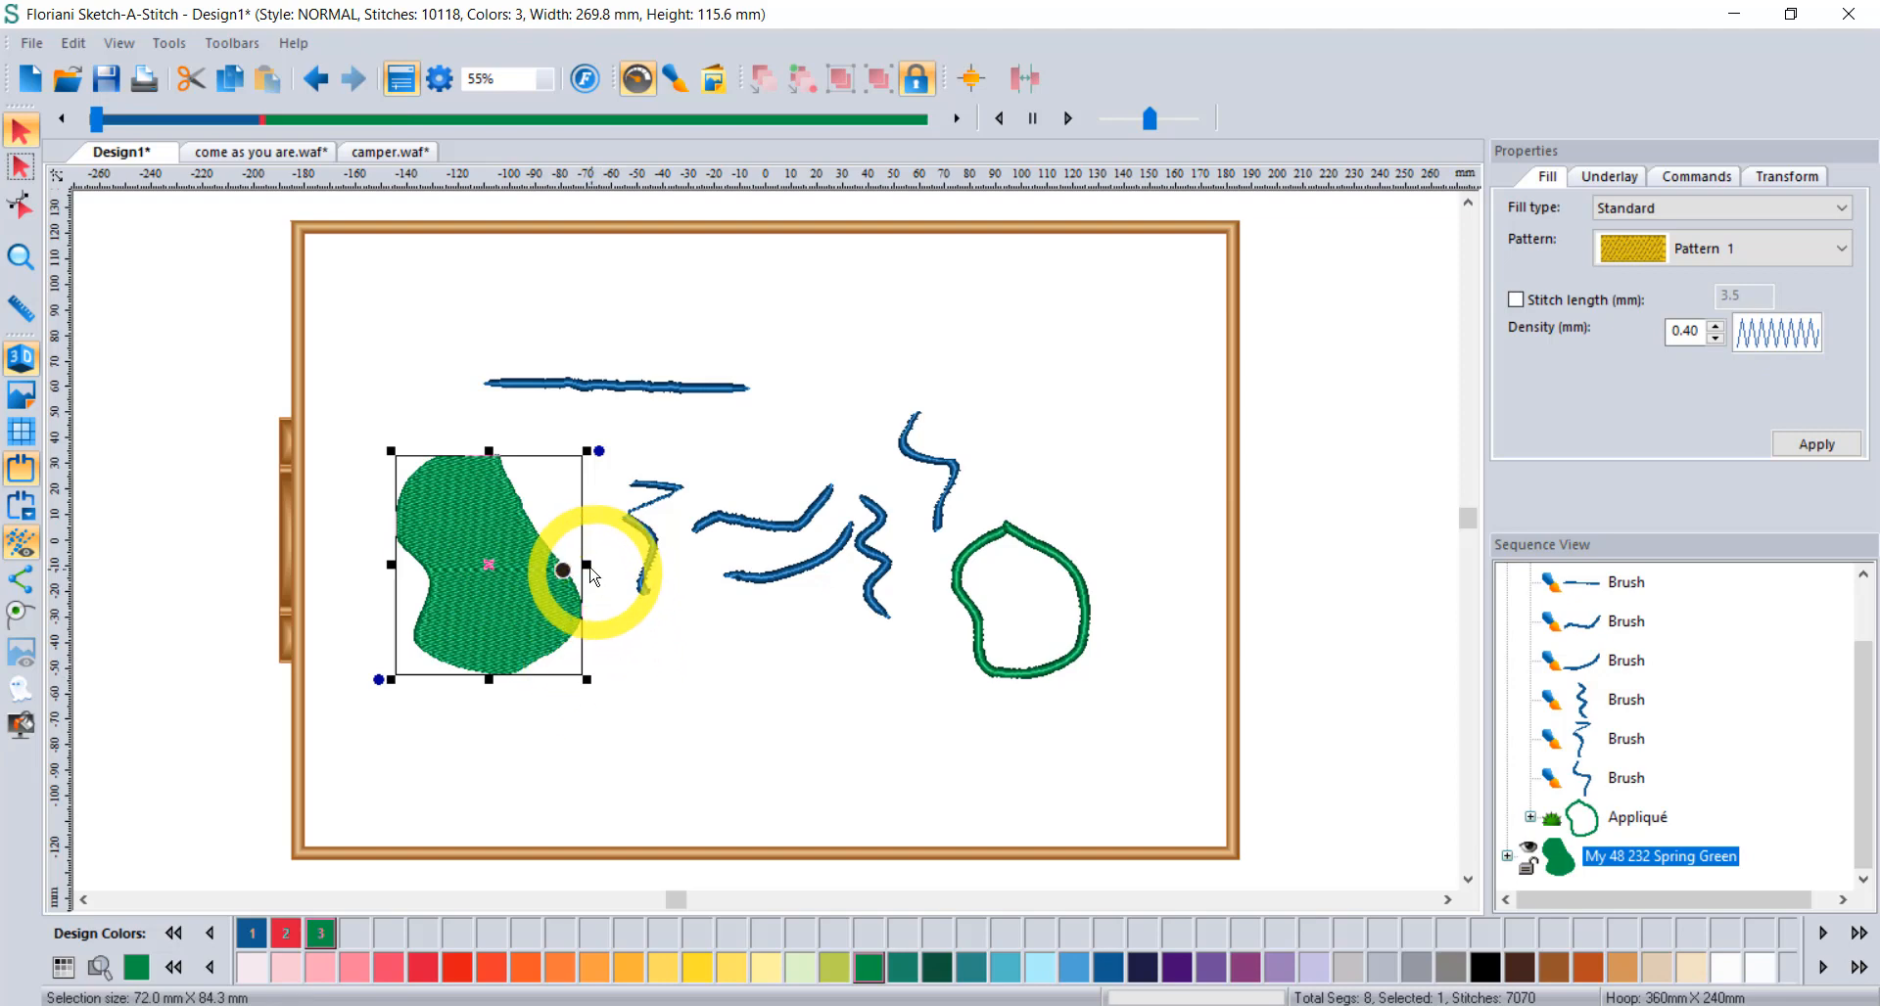
pyautogui.moveTo(586, 565); pyautogui.dragTo(649, 566)
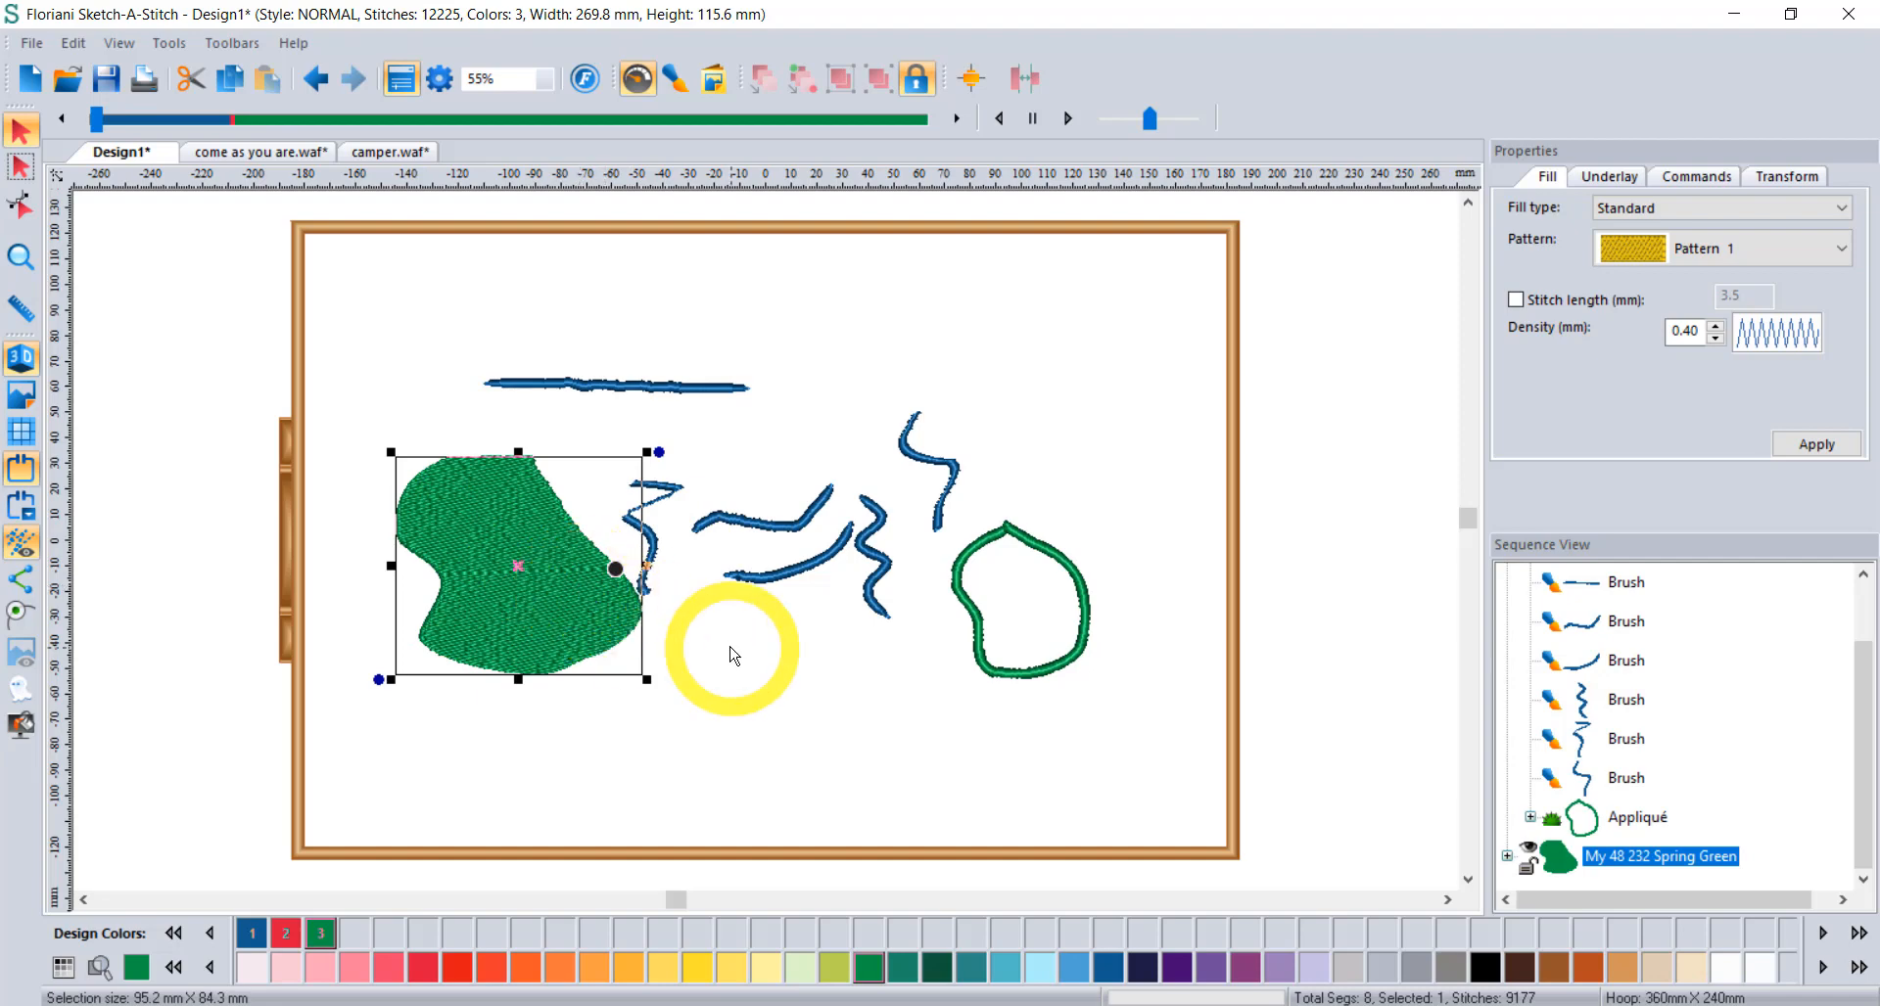
pyautogui.click(731, 651)
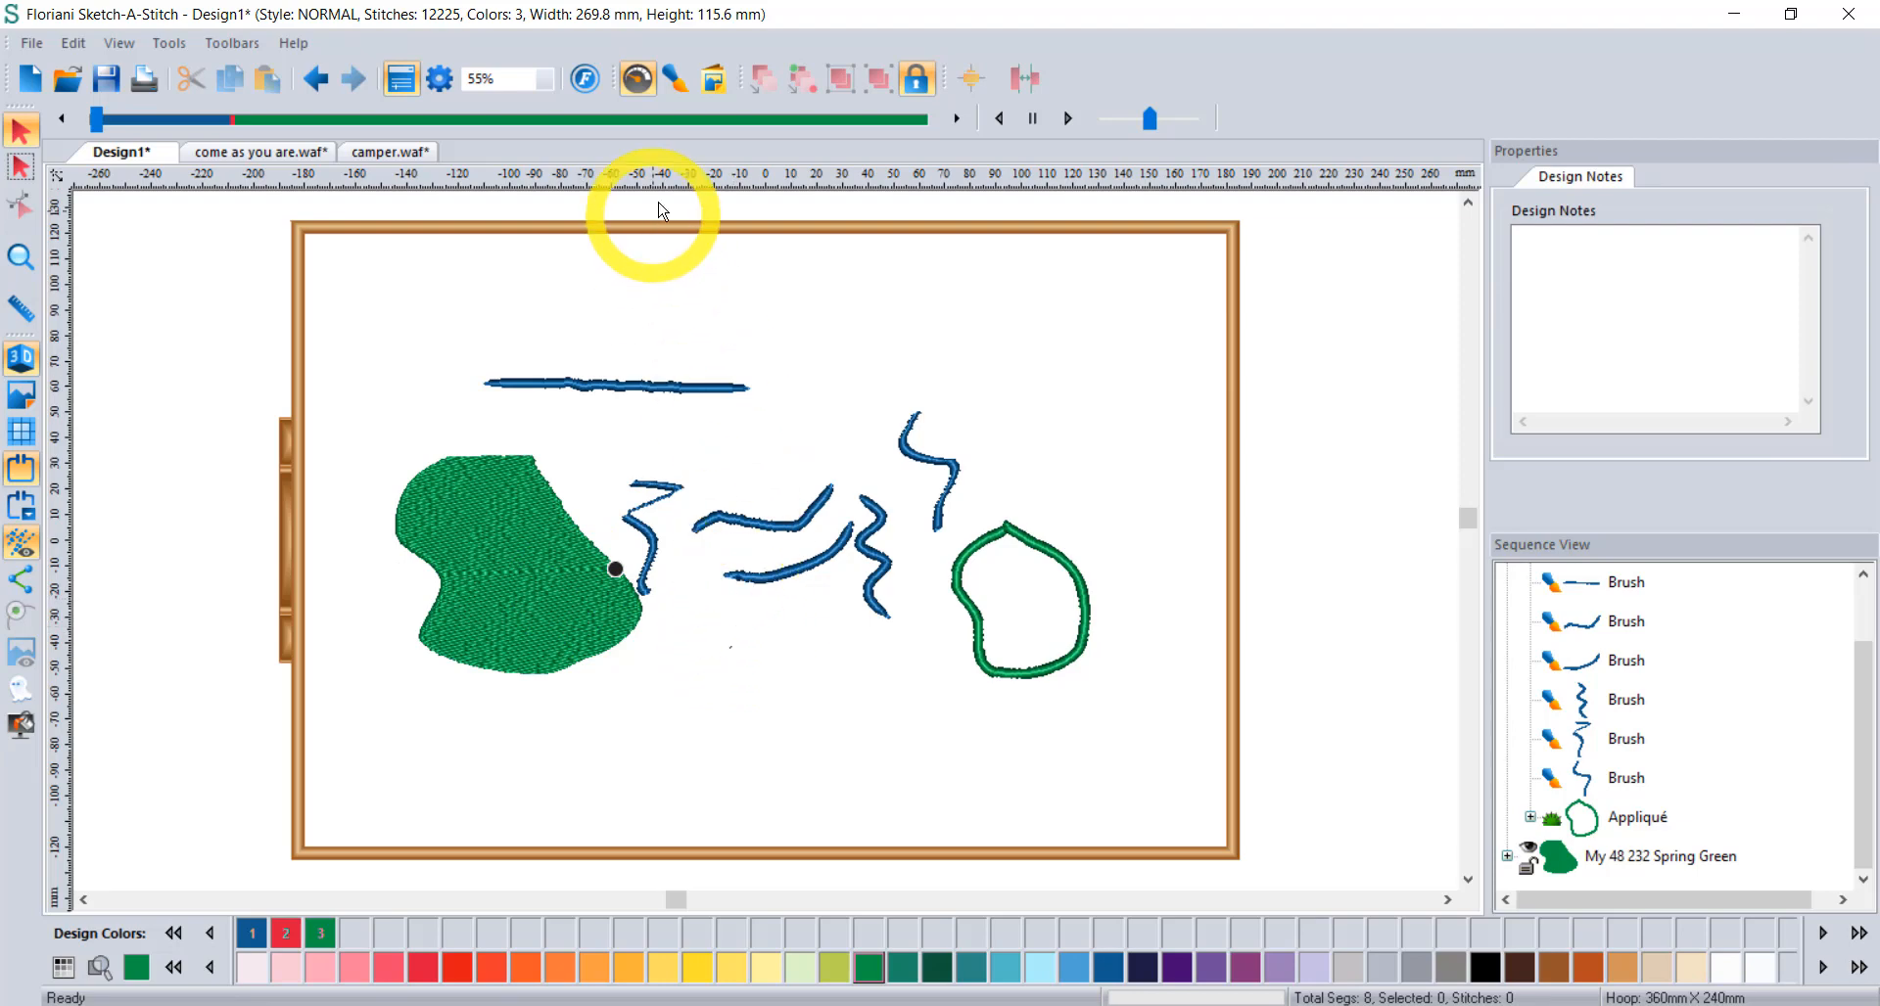
pyautogui.click(674, 80)
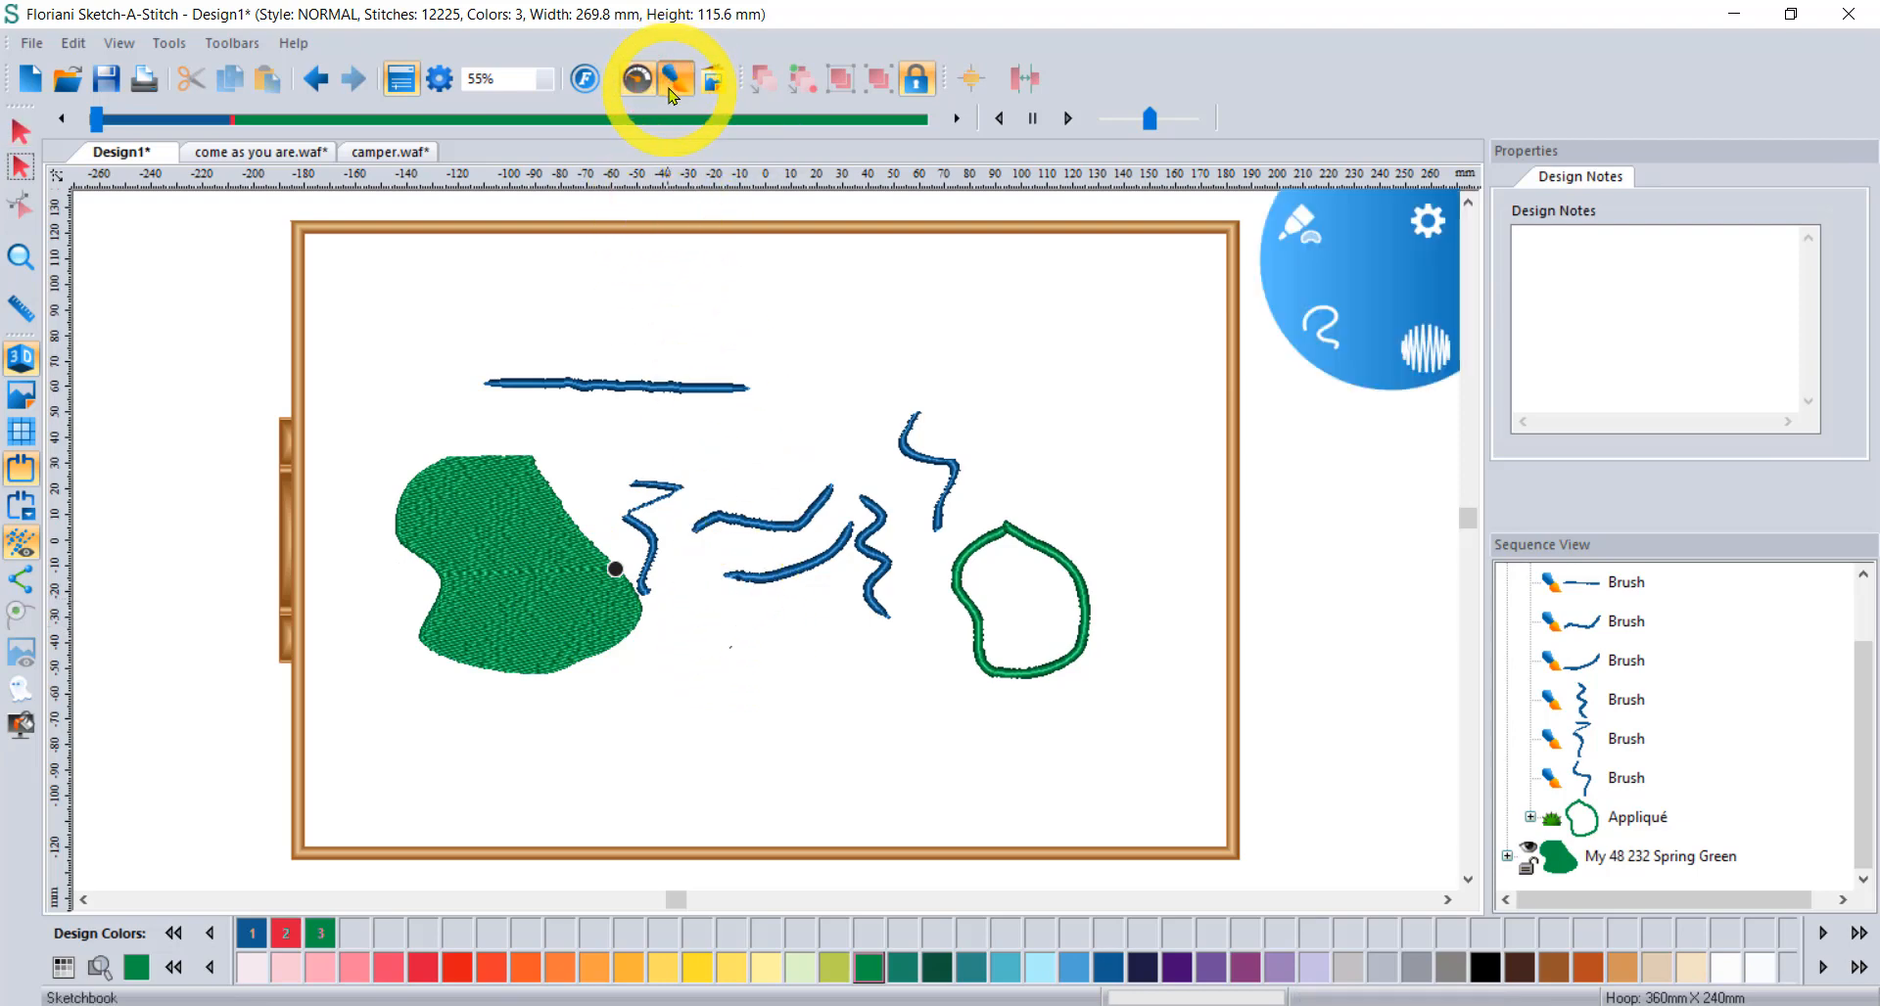
pyautogui.click(1294, 219)
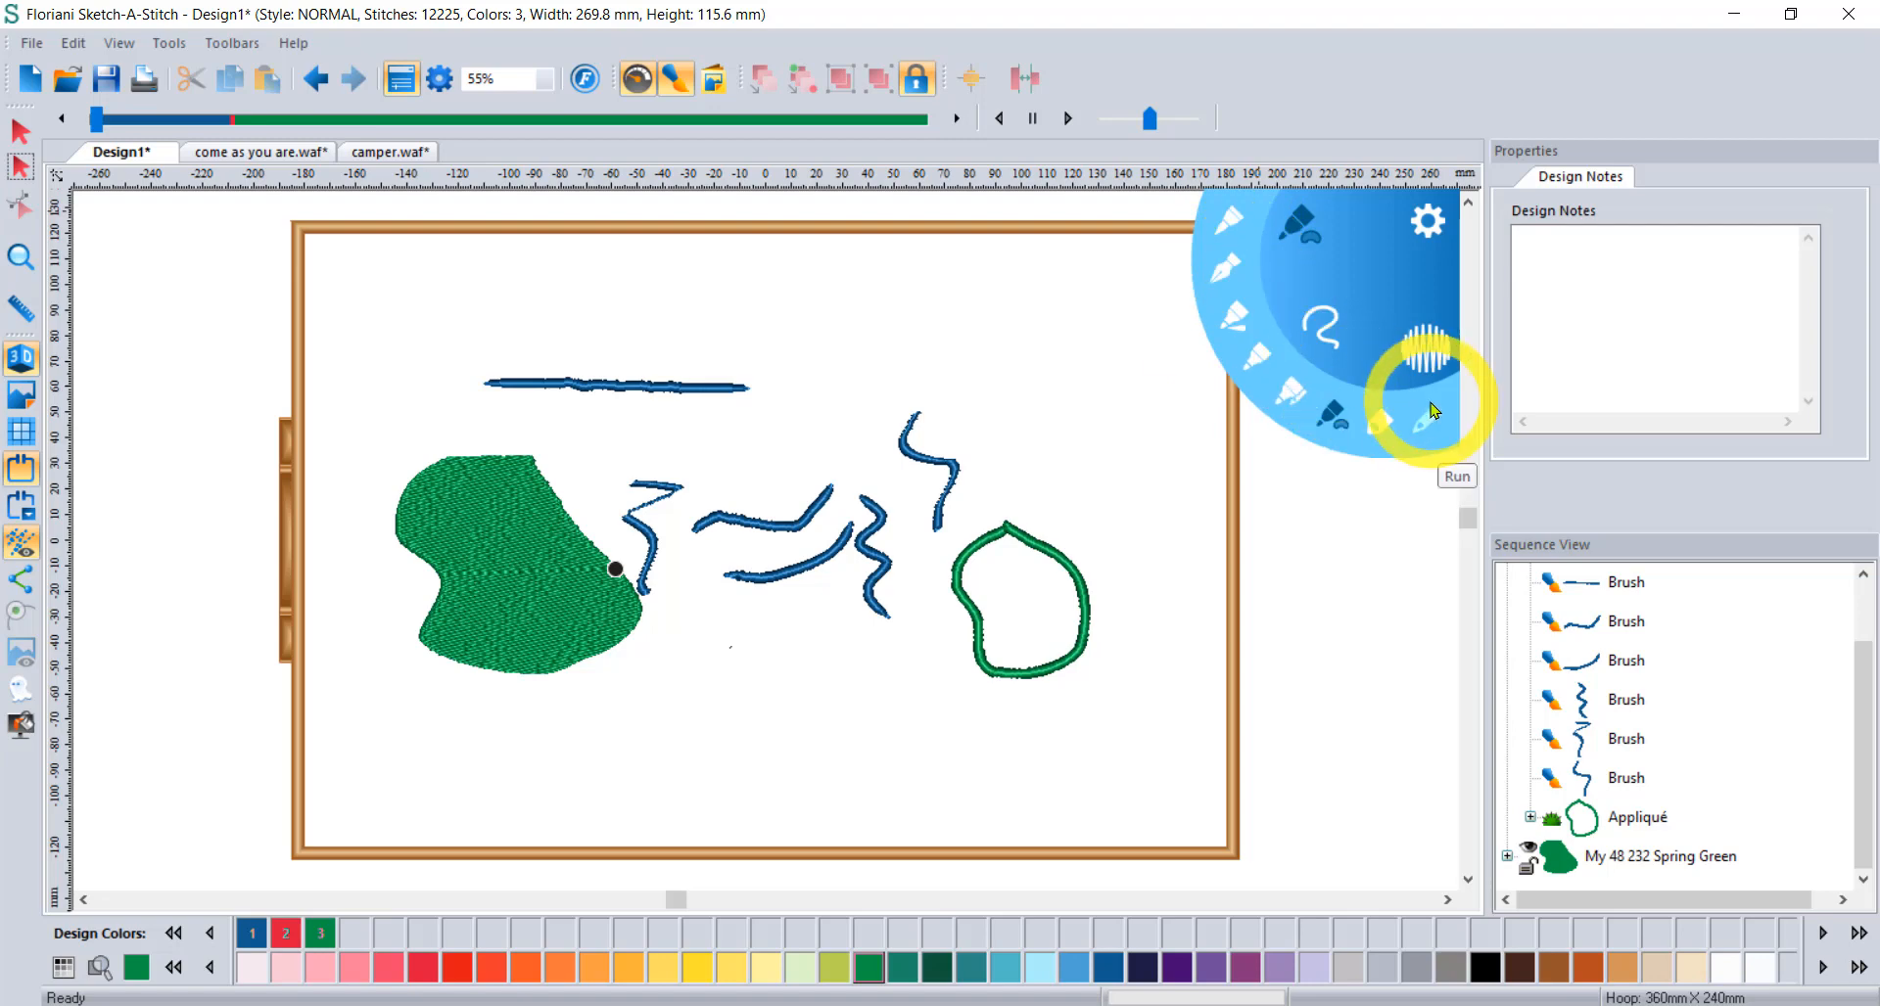
# Pick the Heart shape and draw green hearts at the hoop's upper right and upper centre.
pyautogui.click(1326, 321)
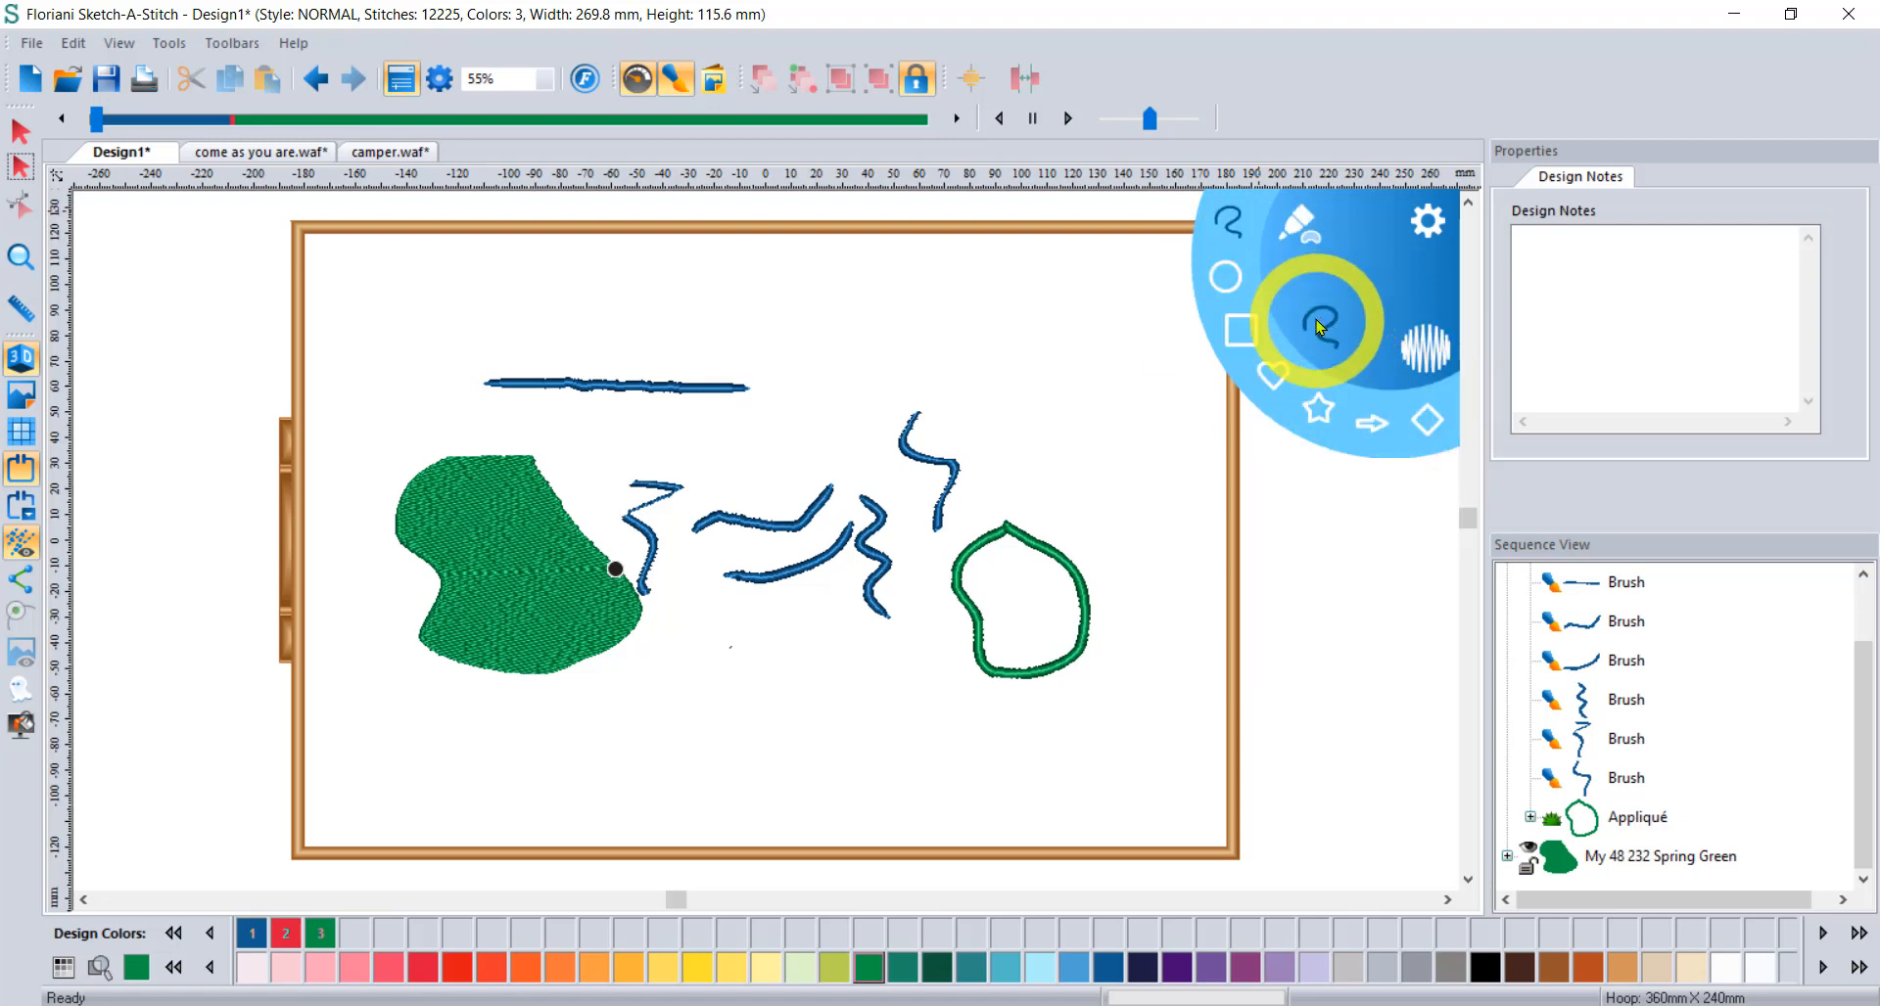
pyautogui.click(1274, 374)
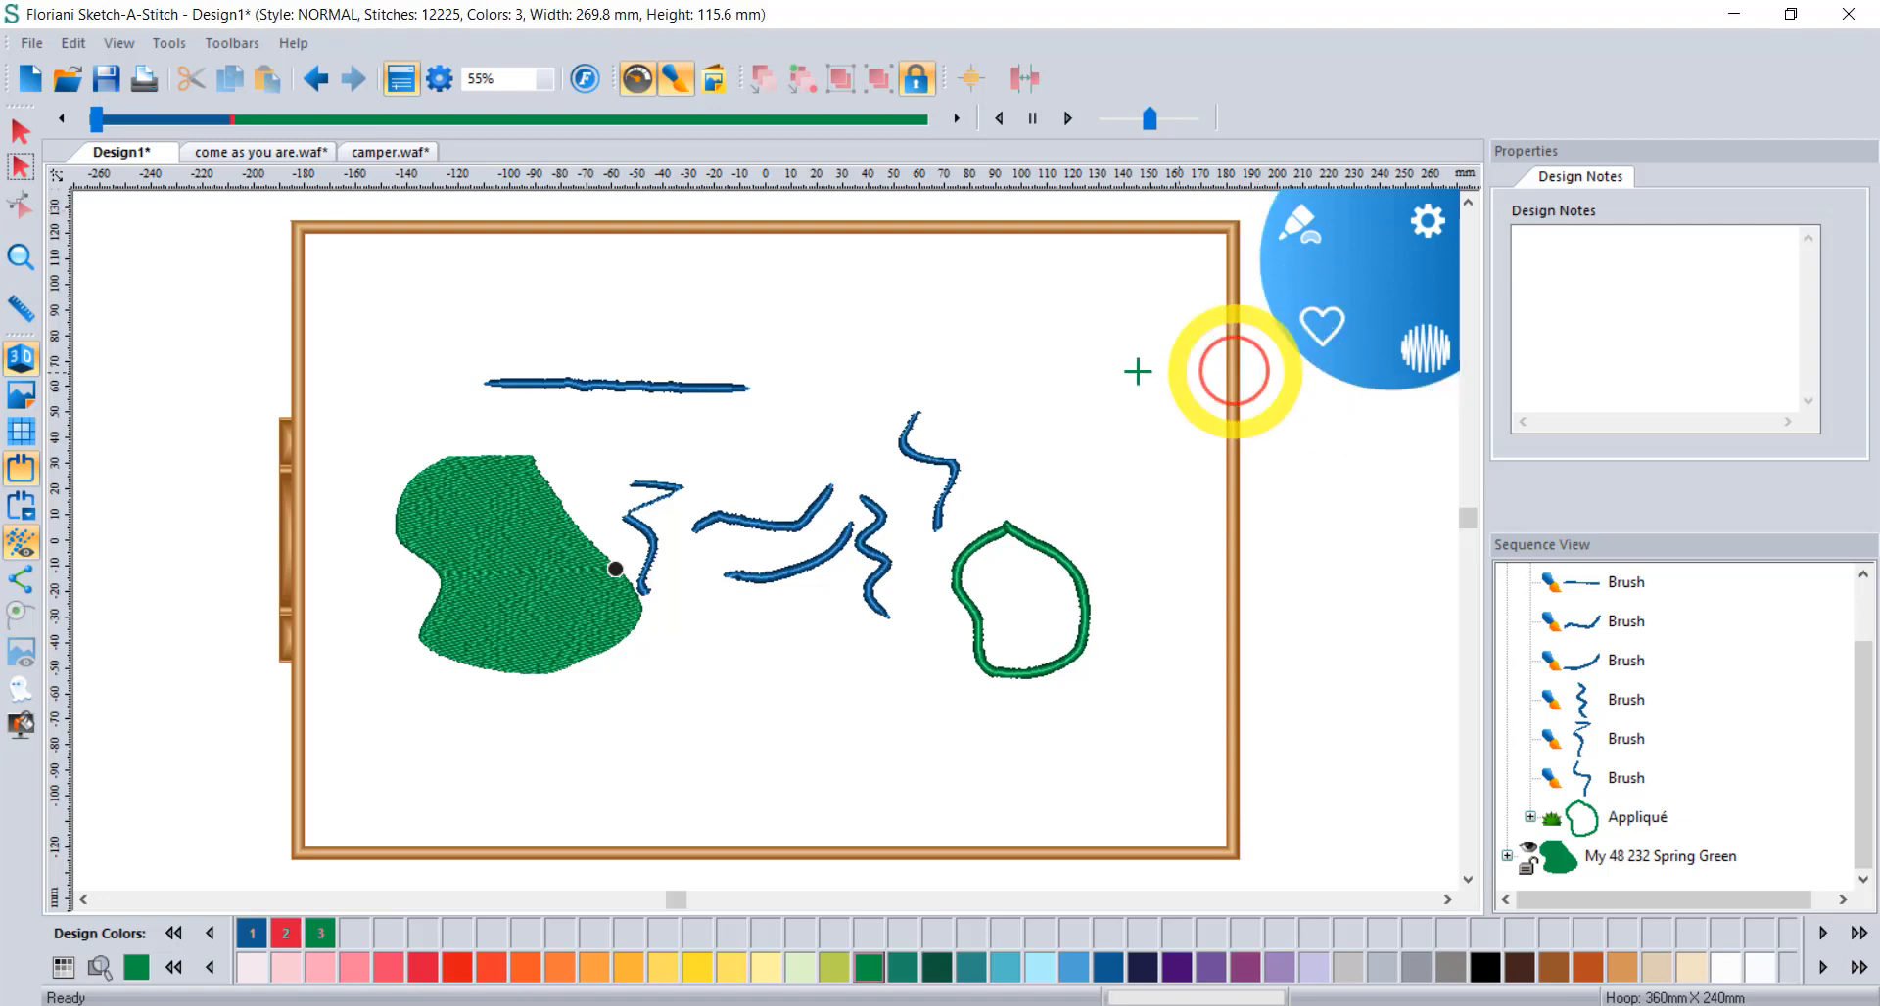
pyautogui.moveTo(1040, 338); pyautogui.dragTo(1165, 345)
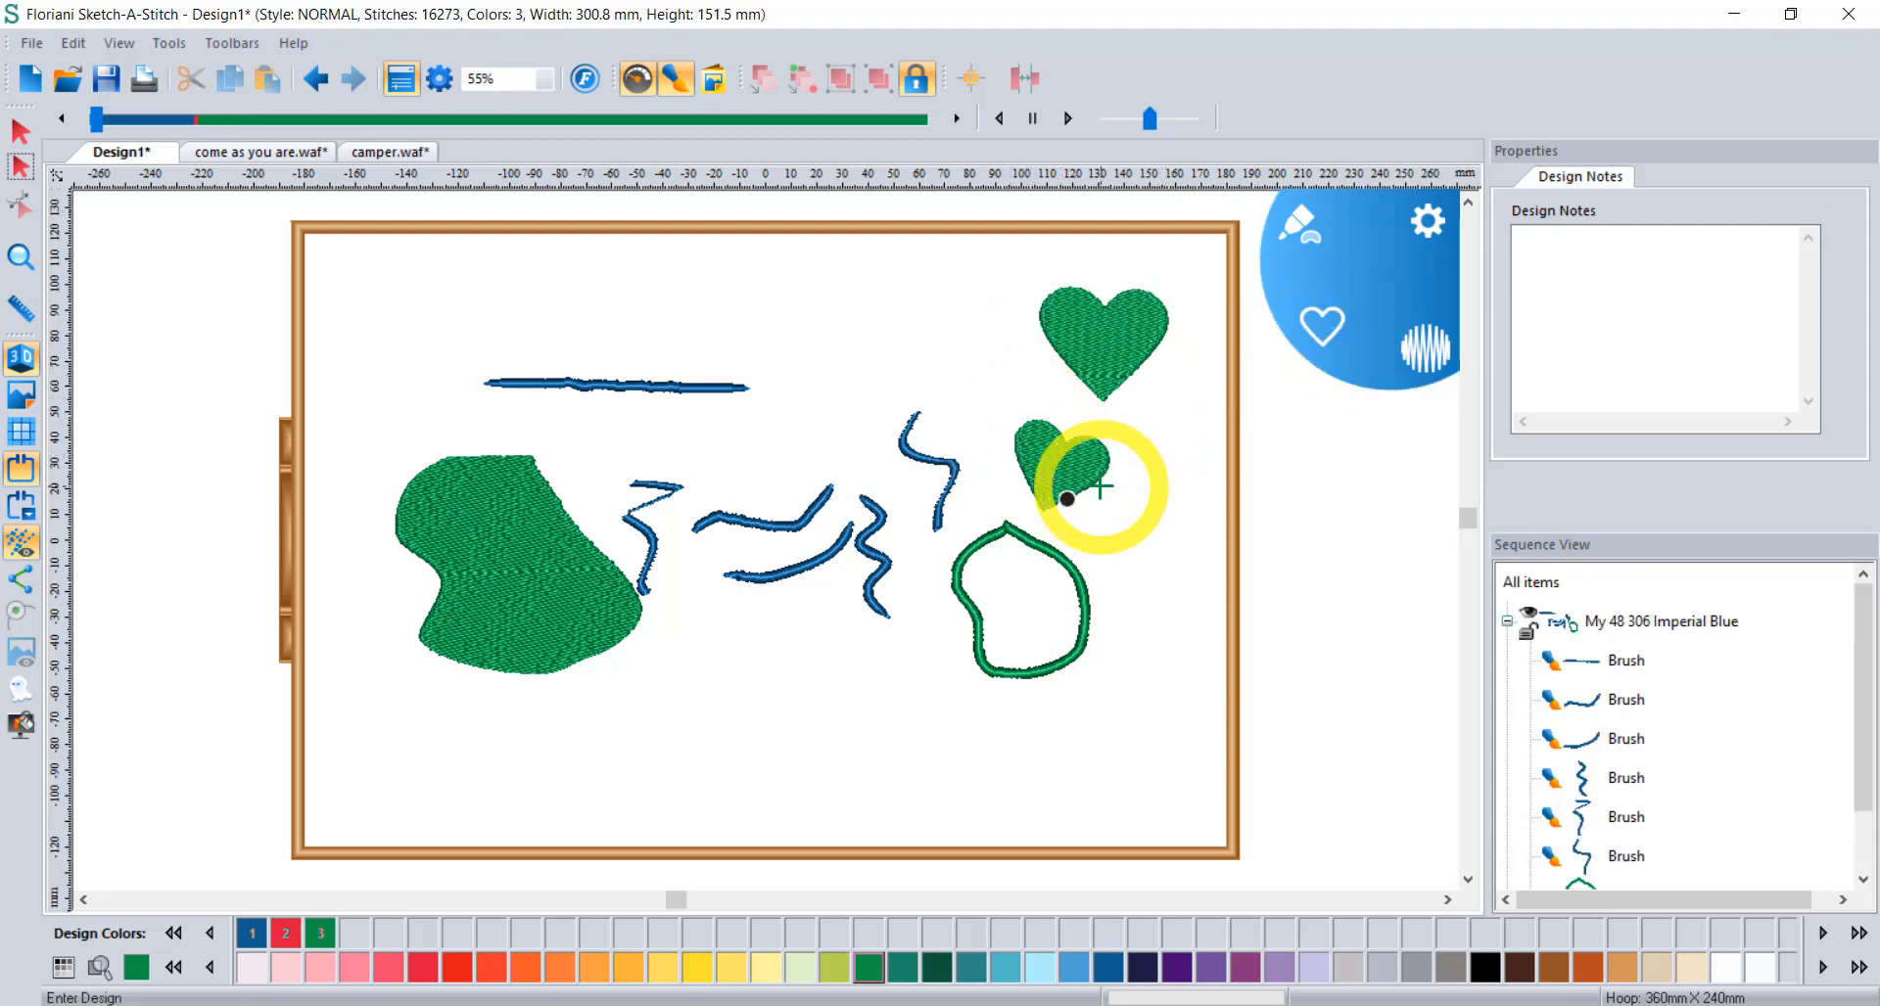
pyautogui.moveTo(779, 336); pyautogui.dragTo(902, 330)
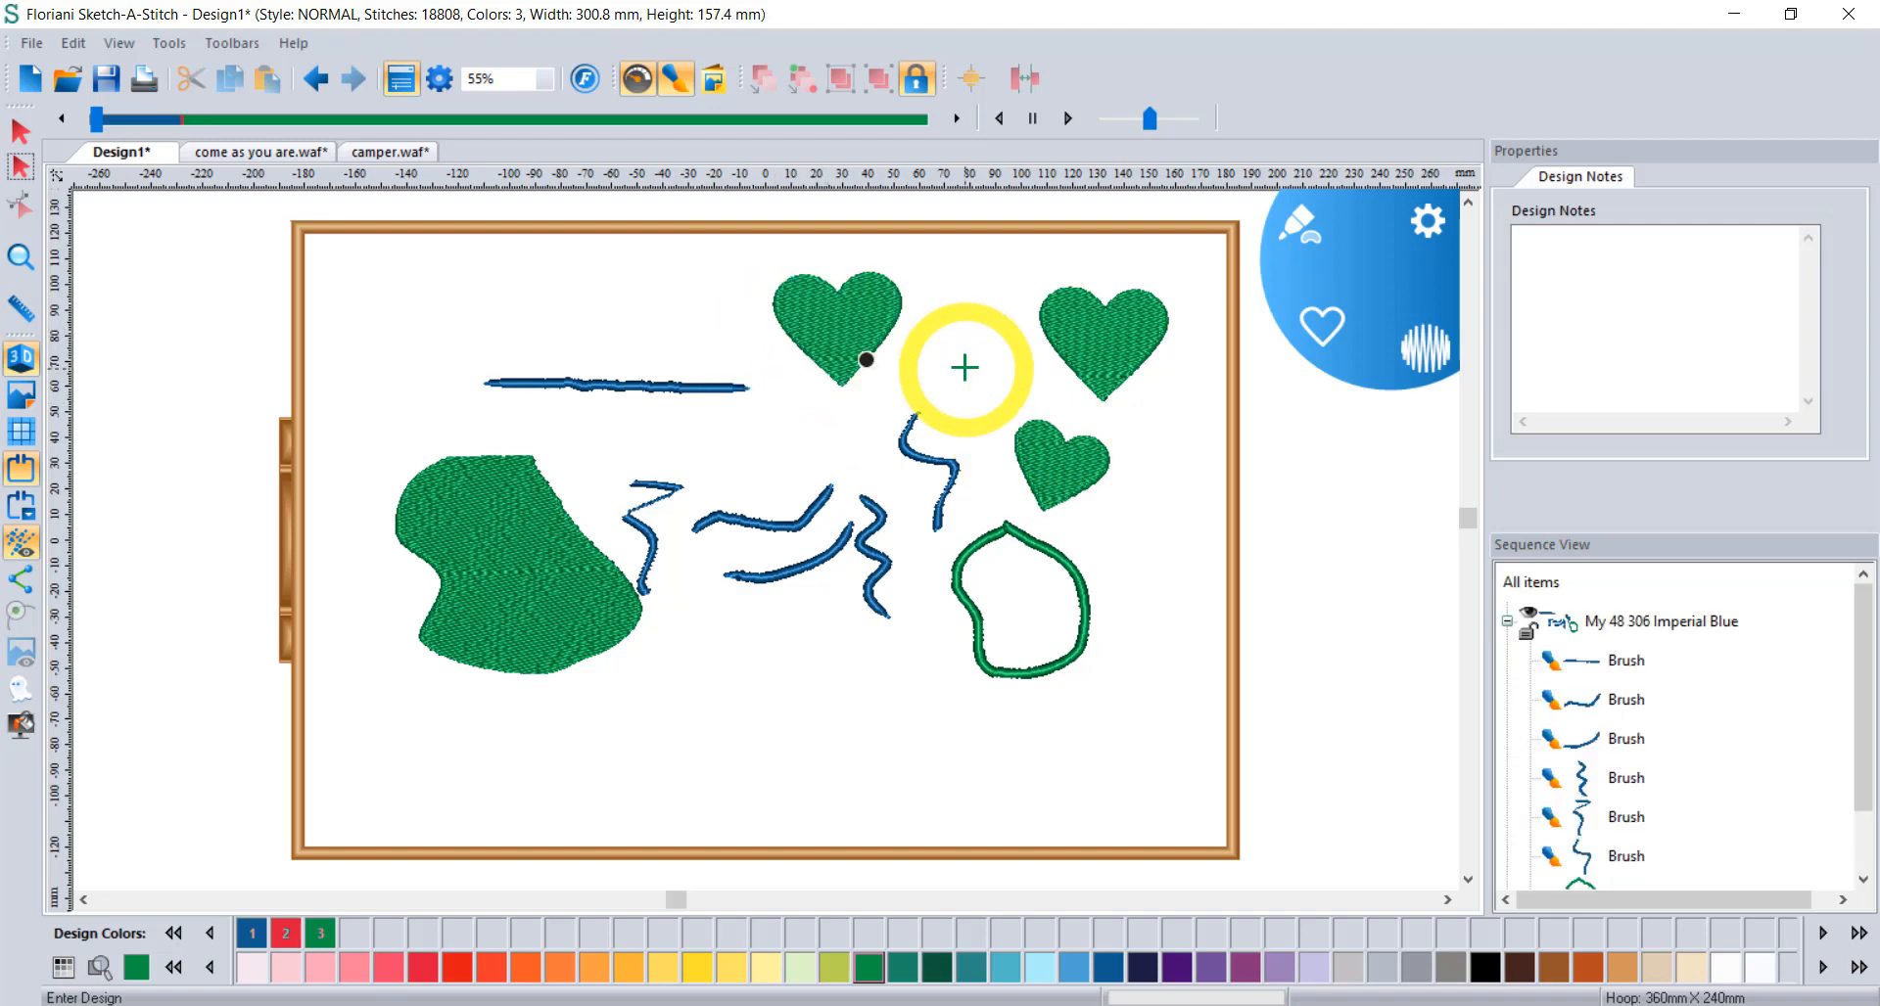
# Set the fill density to 2.00 mm and draw another green heart at the hoop's upper left.
pyautogui.click(1285, 221)
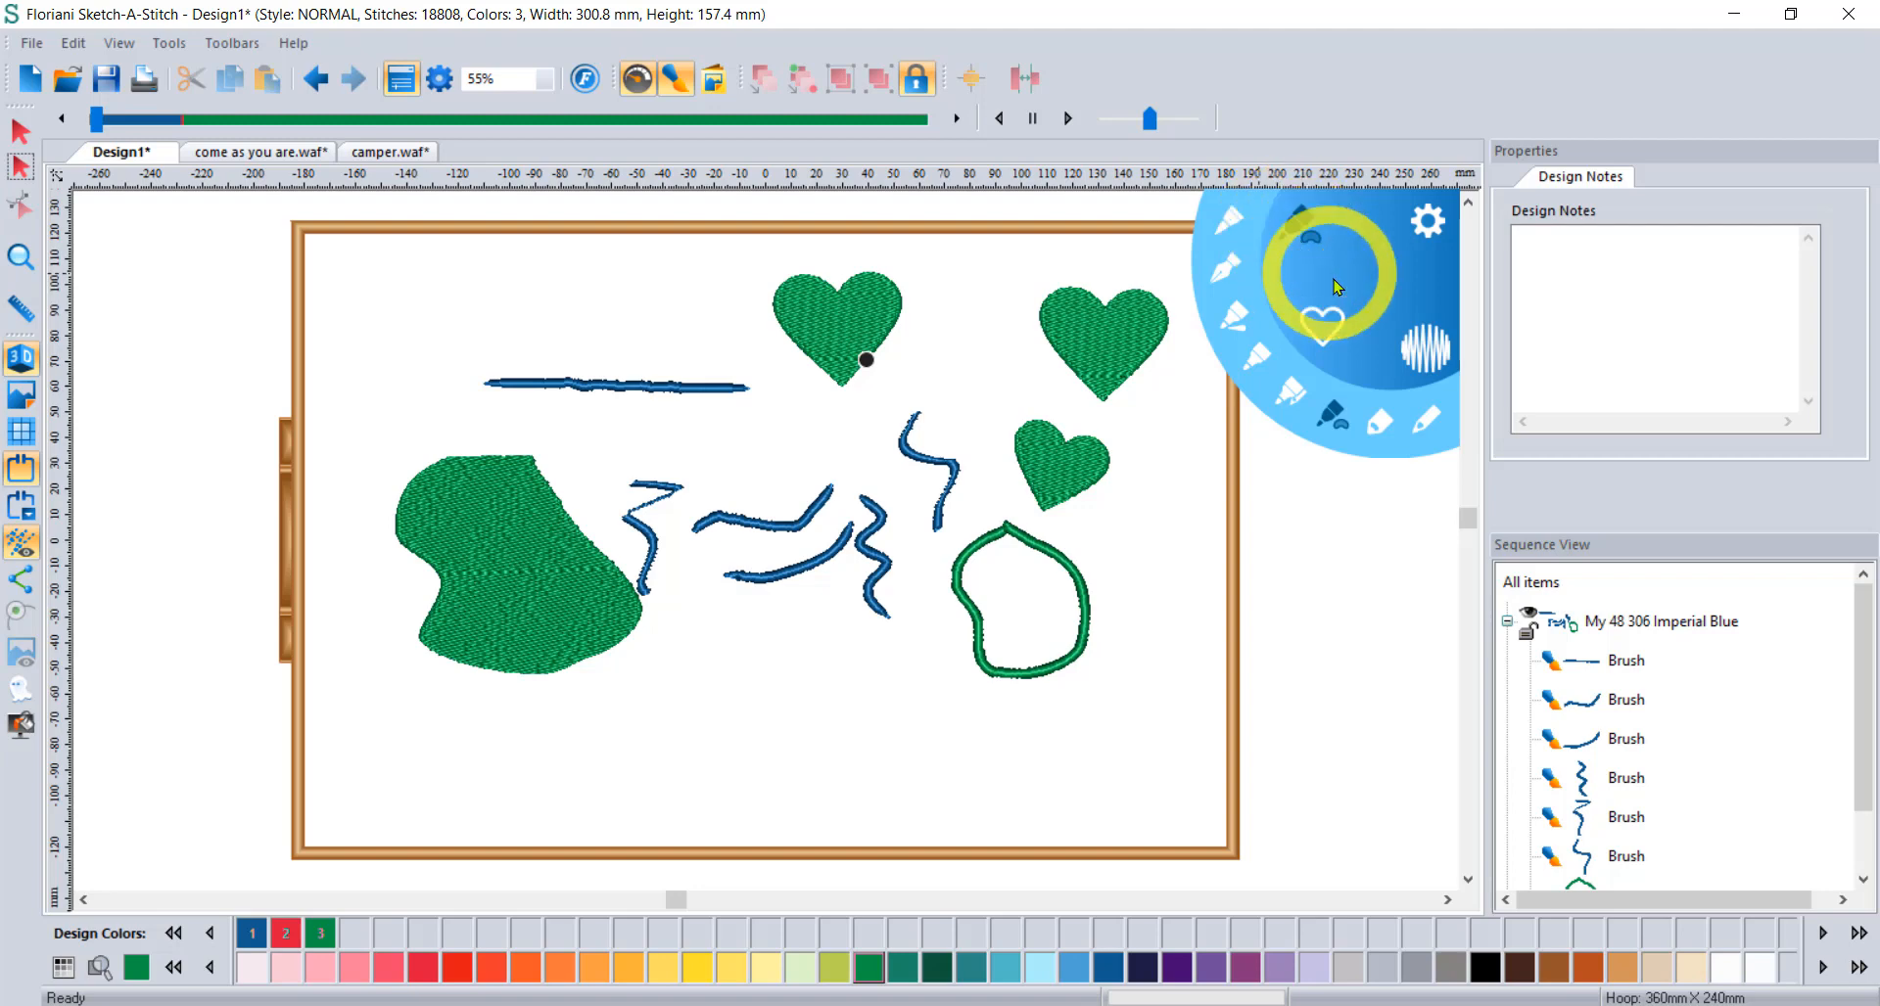
pyautogui.click(1430, 348)
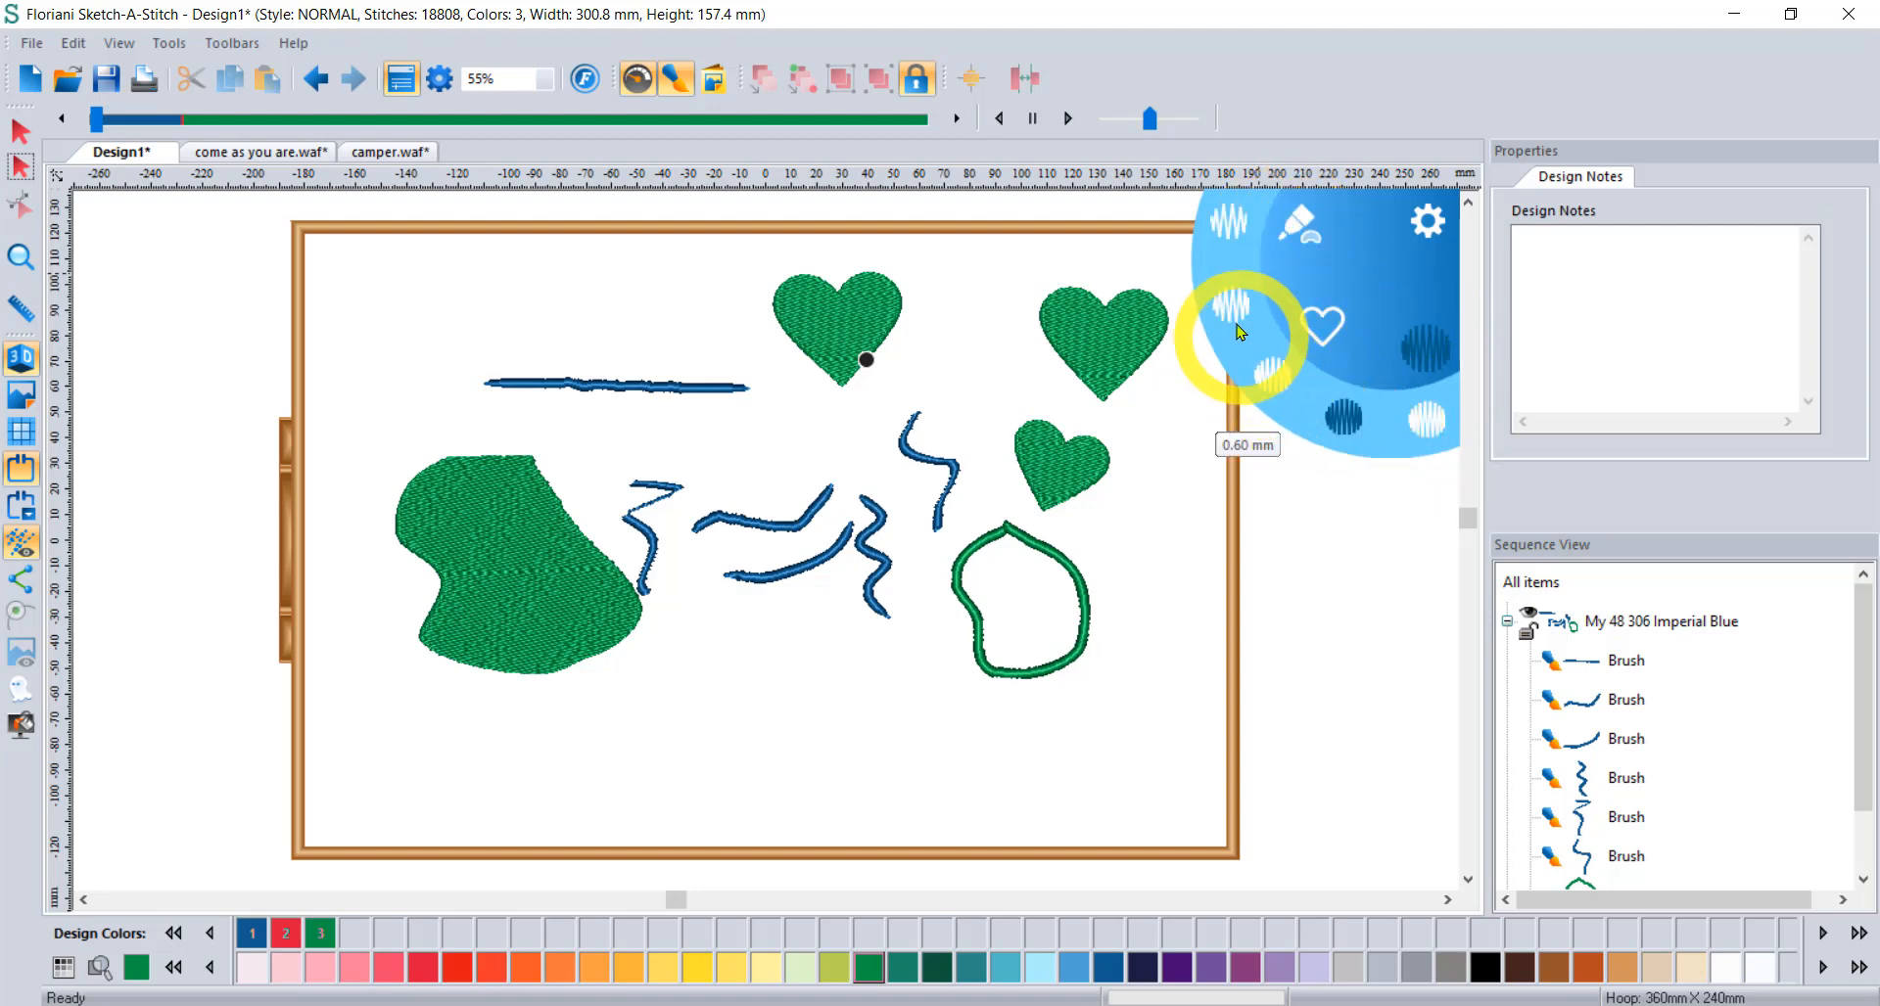
pyautogui.click(1227, 227)
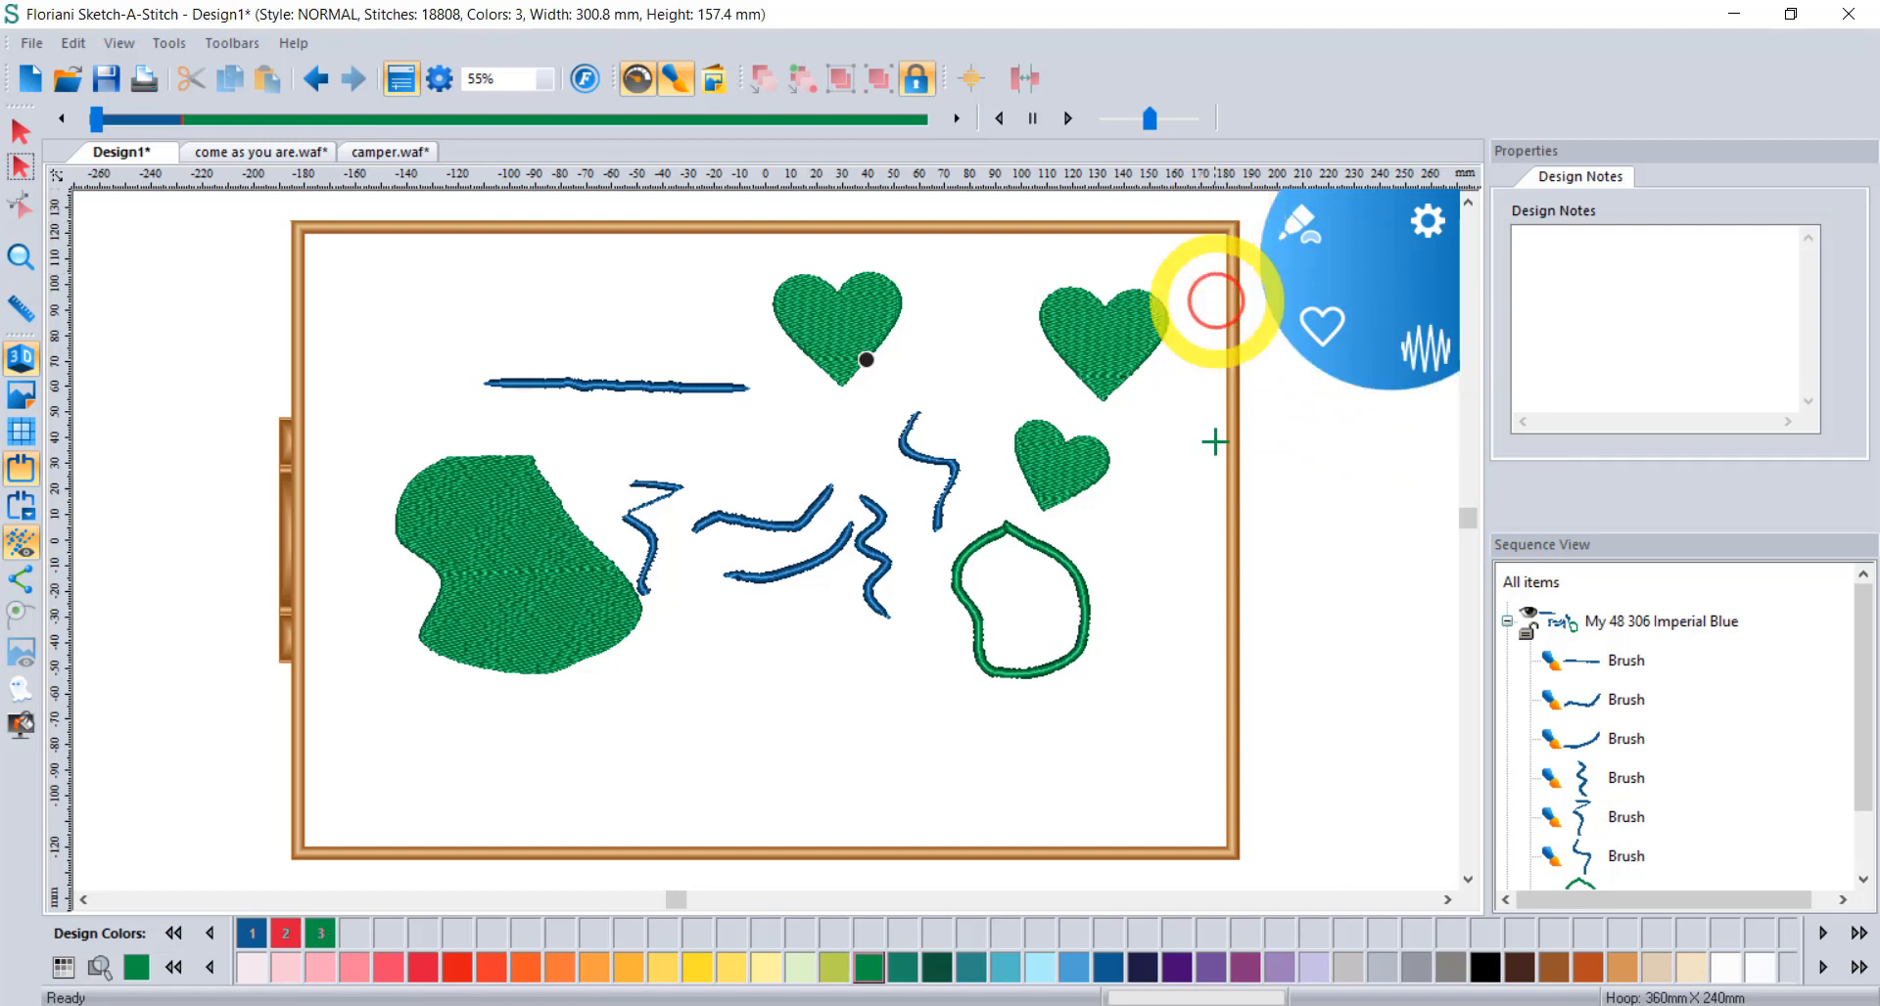
pyautogui.moveTo(369, 293); pyautogui.dragTo(473, 301)
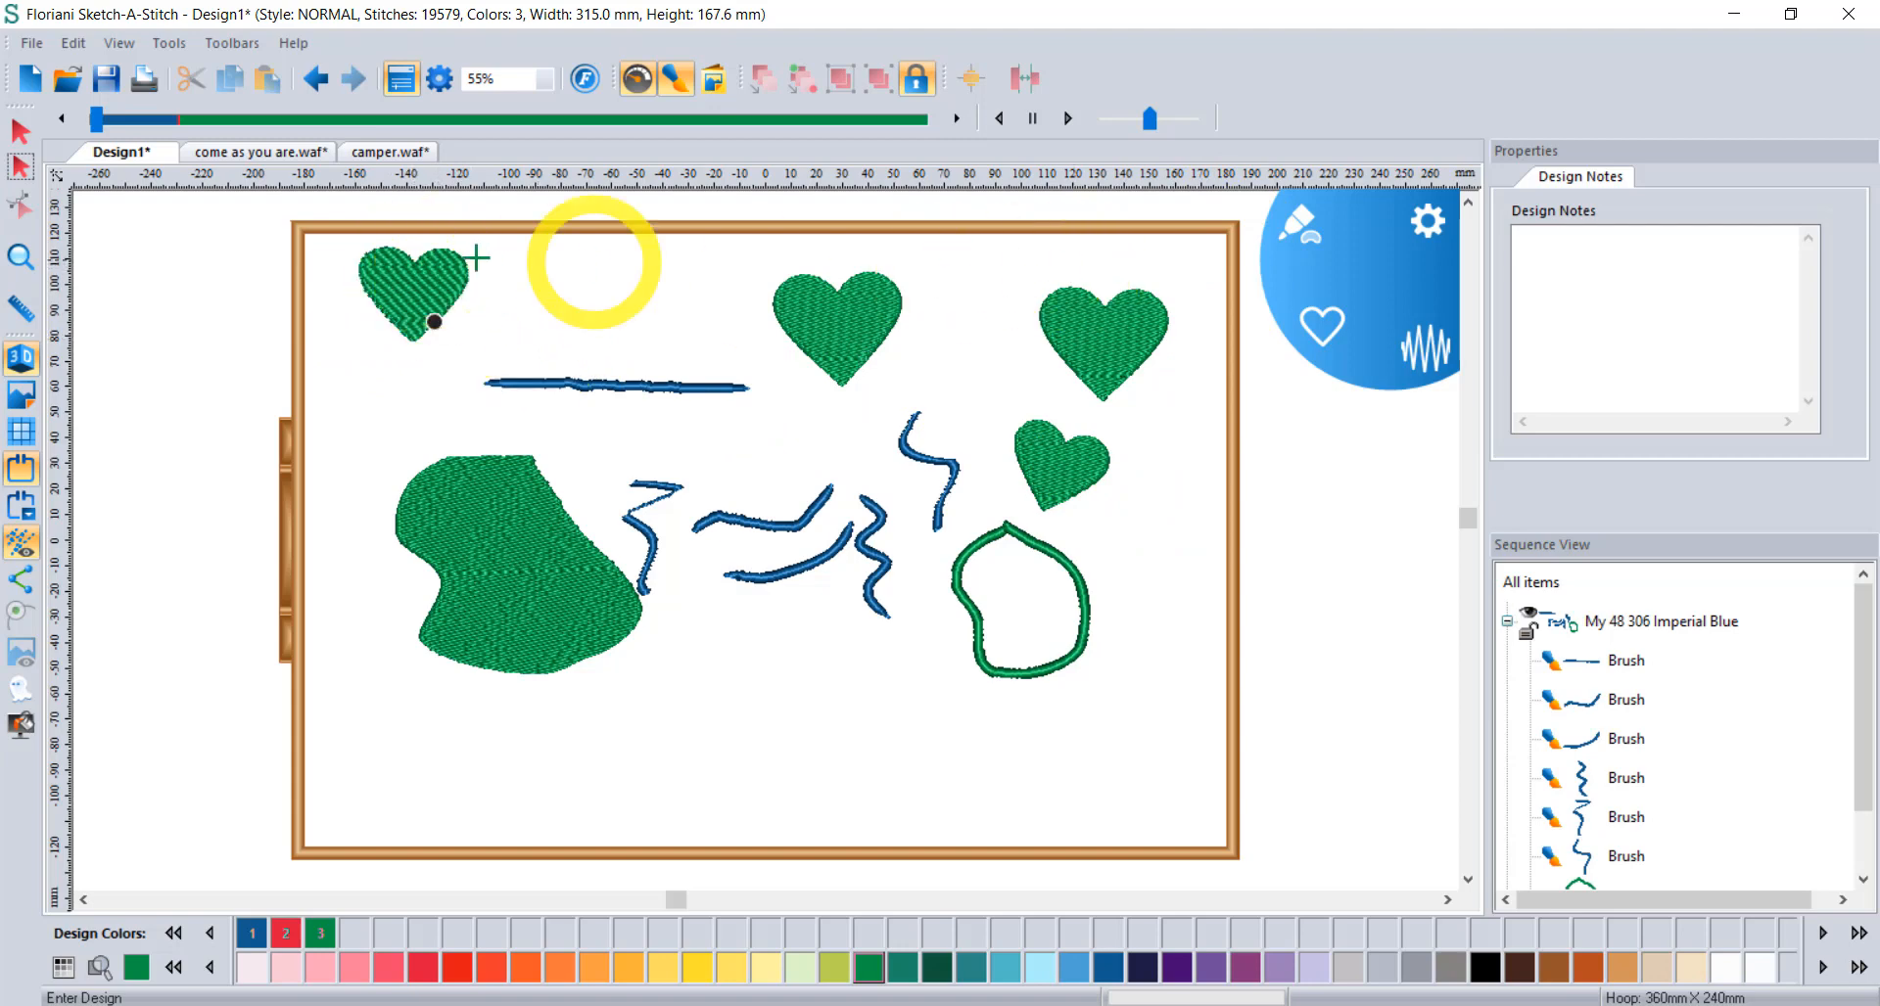
# Zoom in and draw a small lattice-stitched green heart above the blue strokes.
pyautogui.scroll(5, 802, 587)
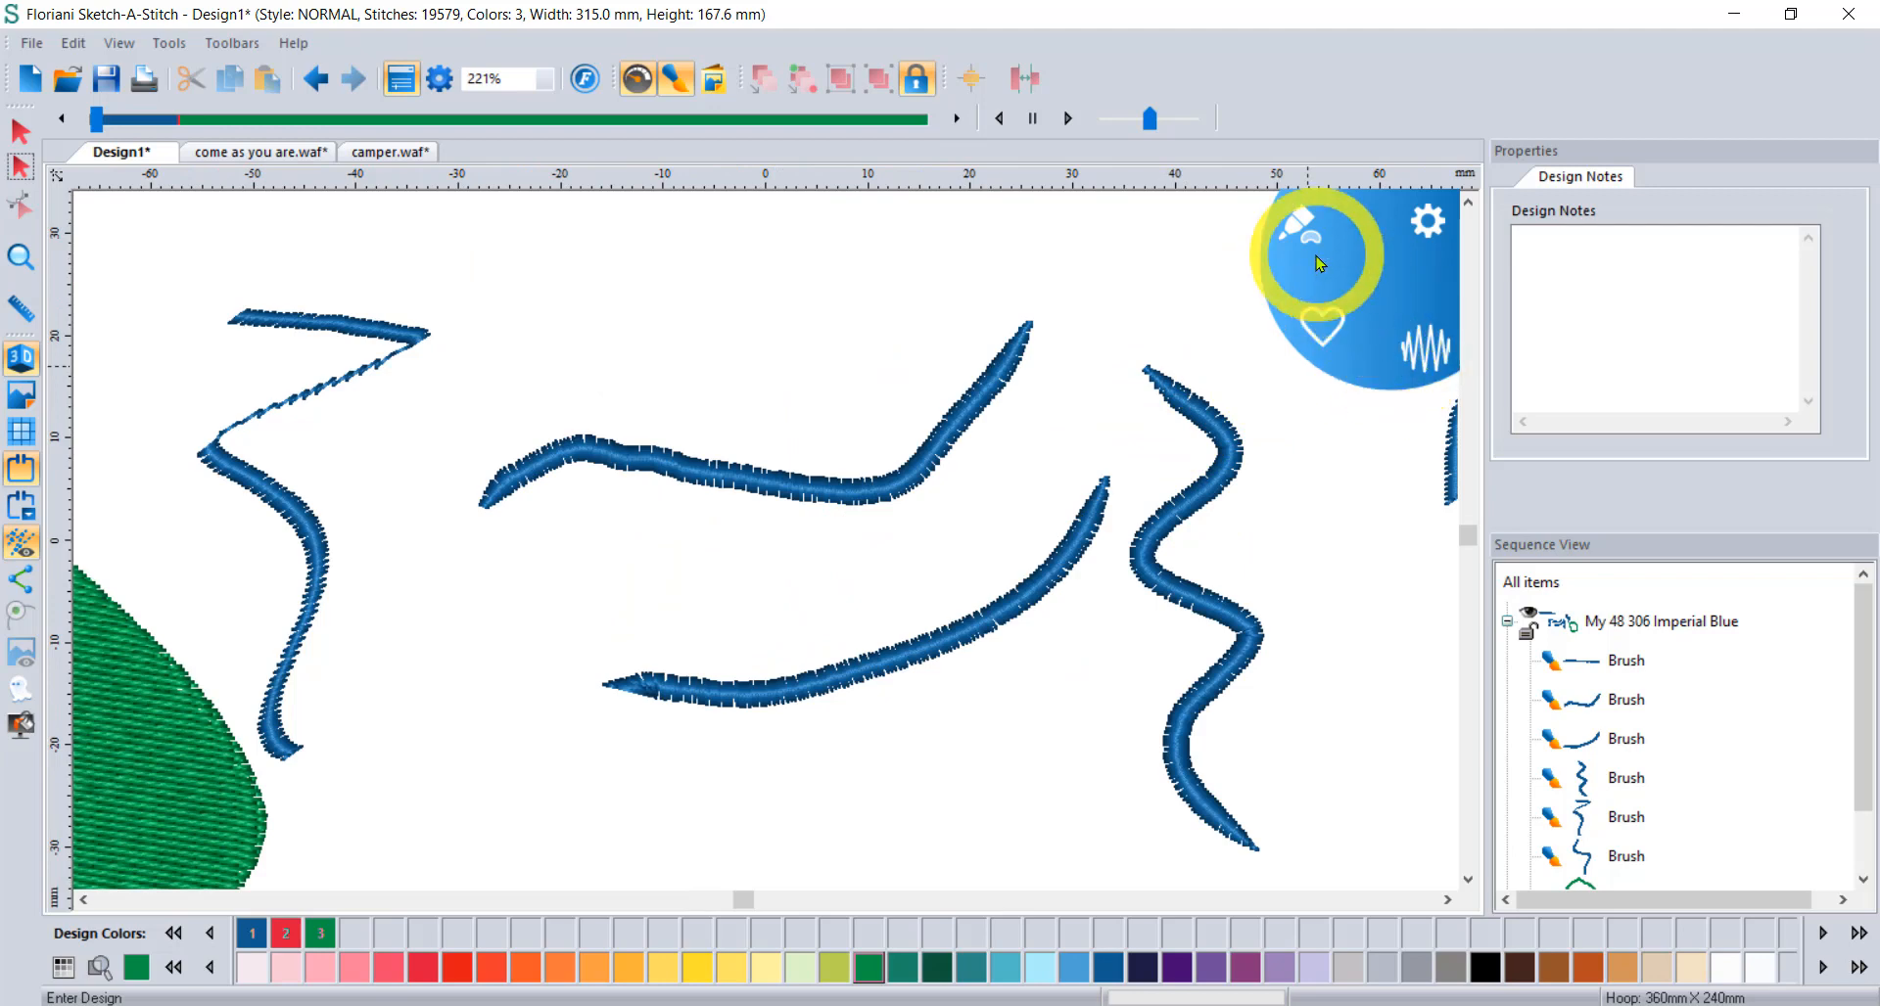
pyautogui.click(1299, 225)
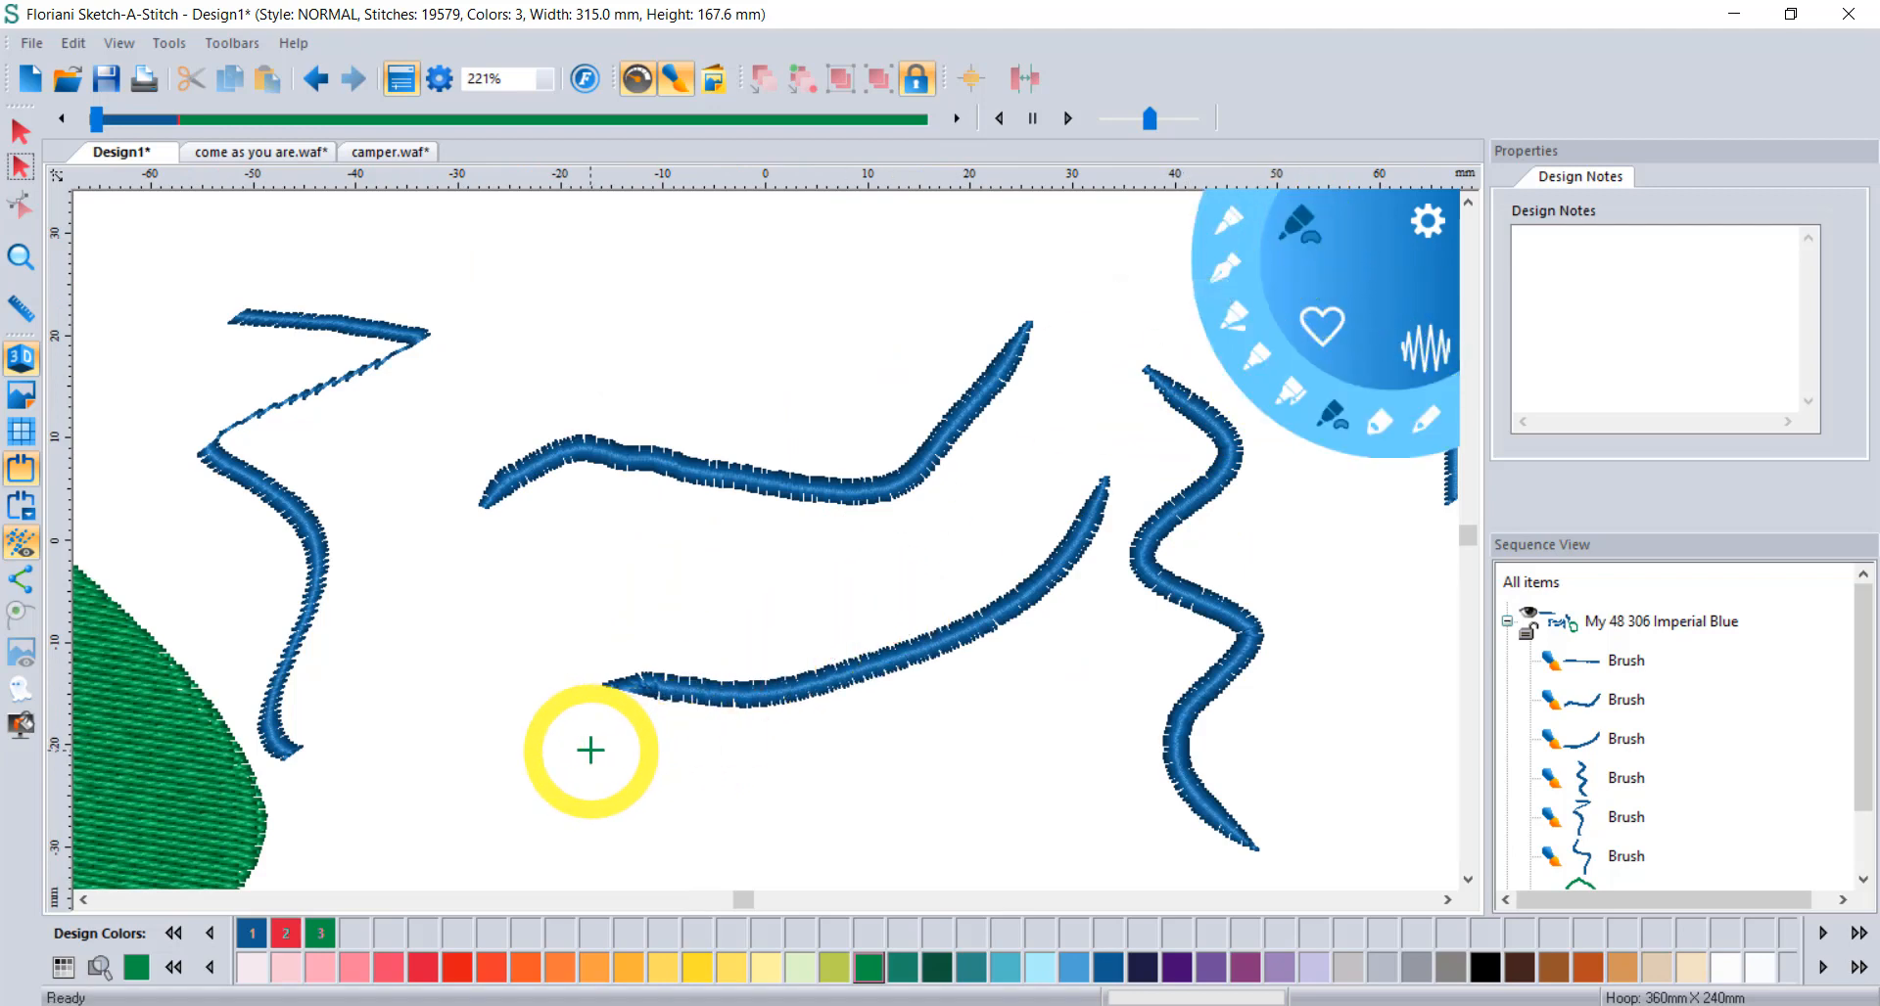
pyautogui.click(1324, 333)
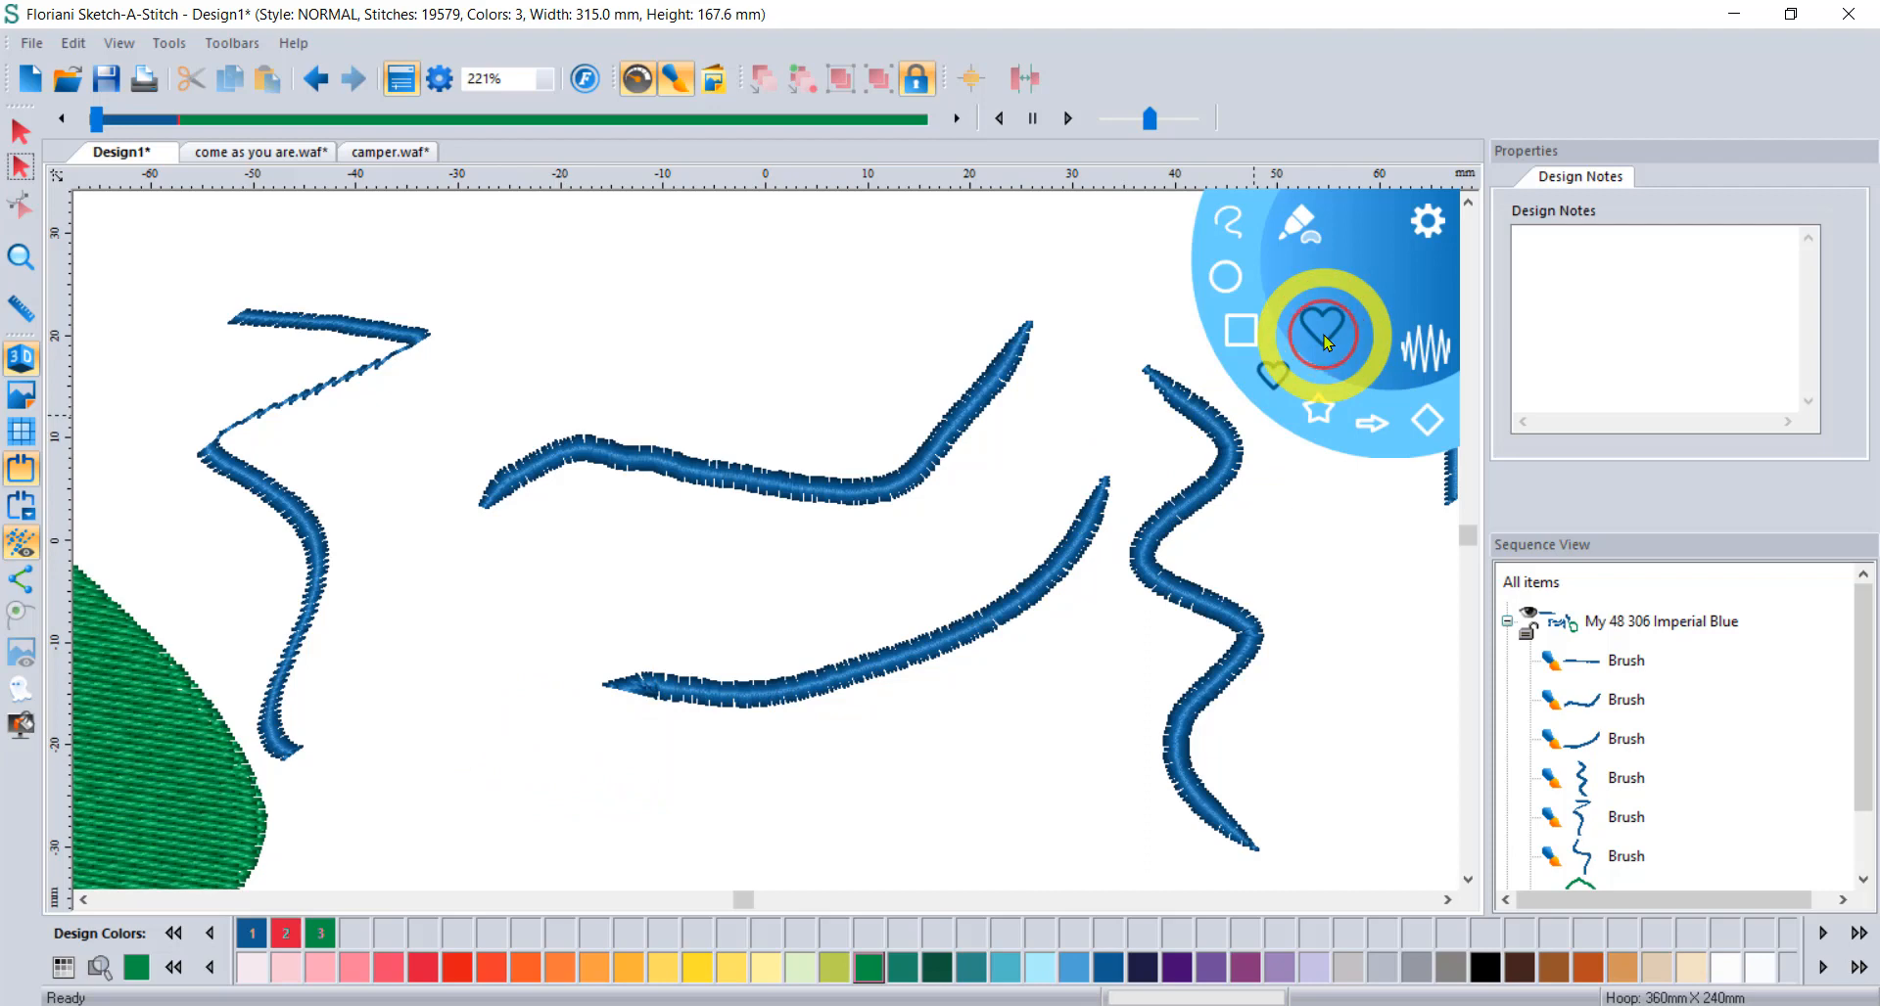
pyautogui.click(1425, 348)
pyautogui.scroll(-1, 605, 673)
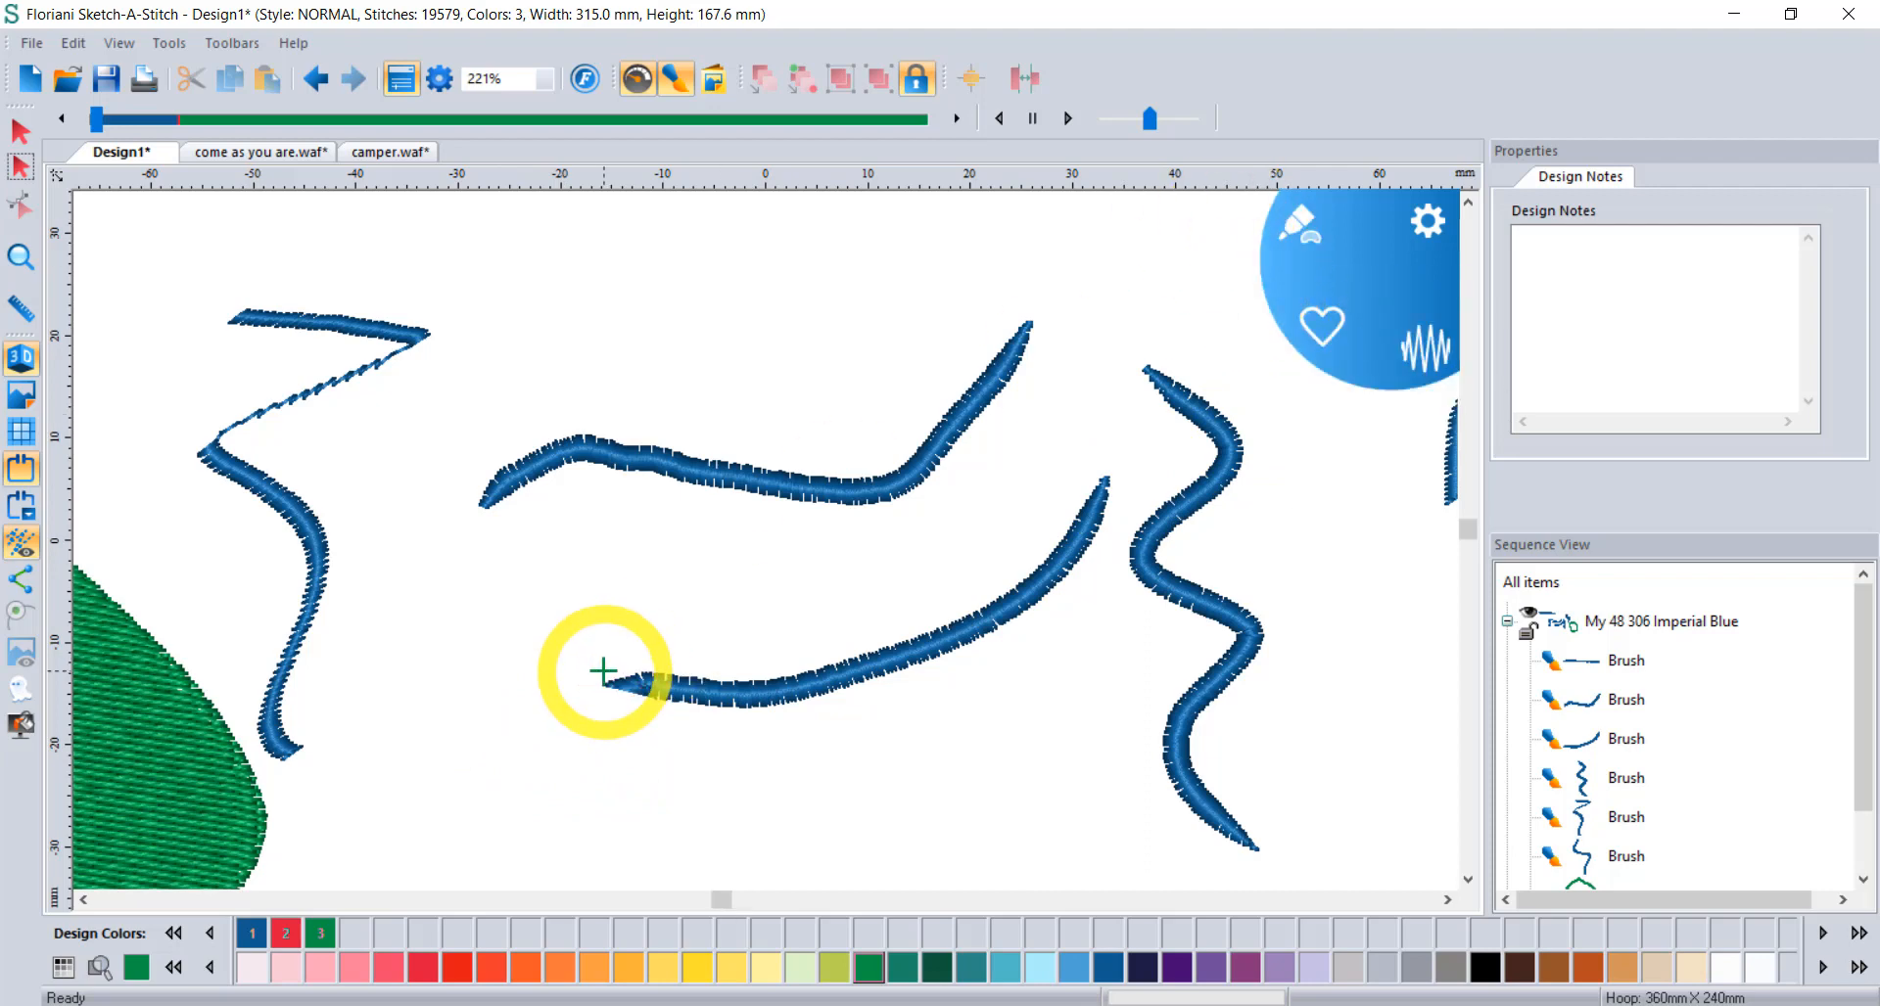
pyautogui.moveTo(685, 351); pyautogui.dragTo(802, 352)
# Bring the new heart fully into view and switch to the freehand stitch-line brush.
pyautogui.scroll(1, 797, 336)
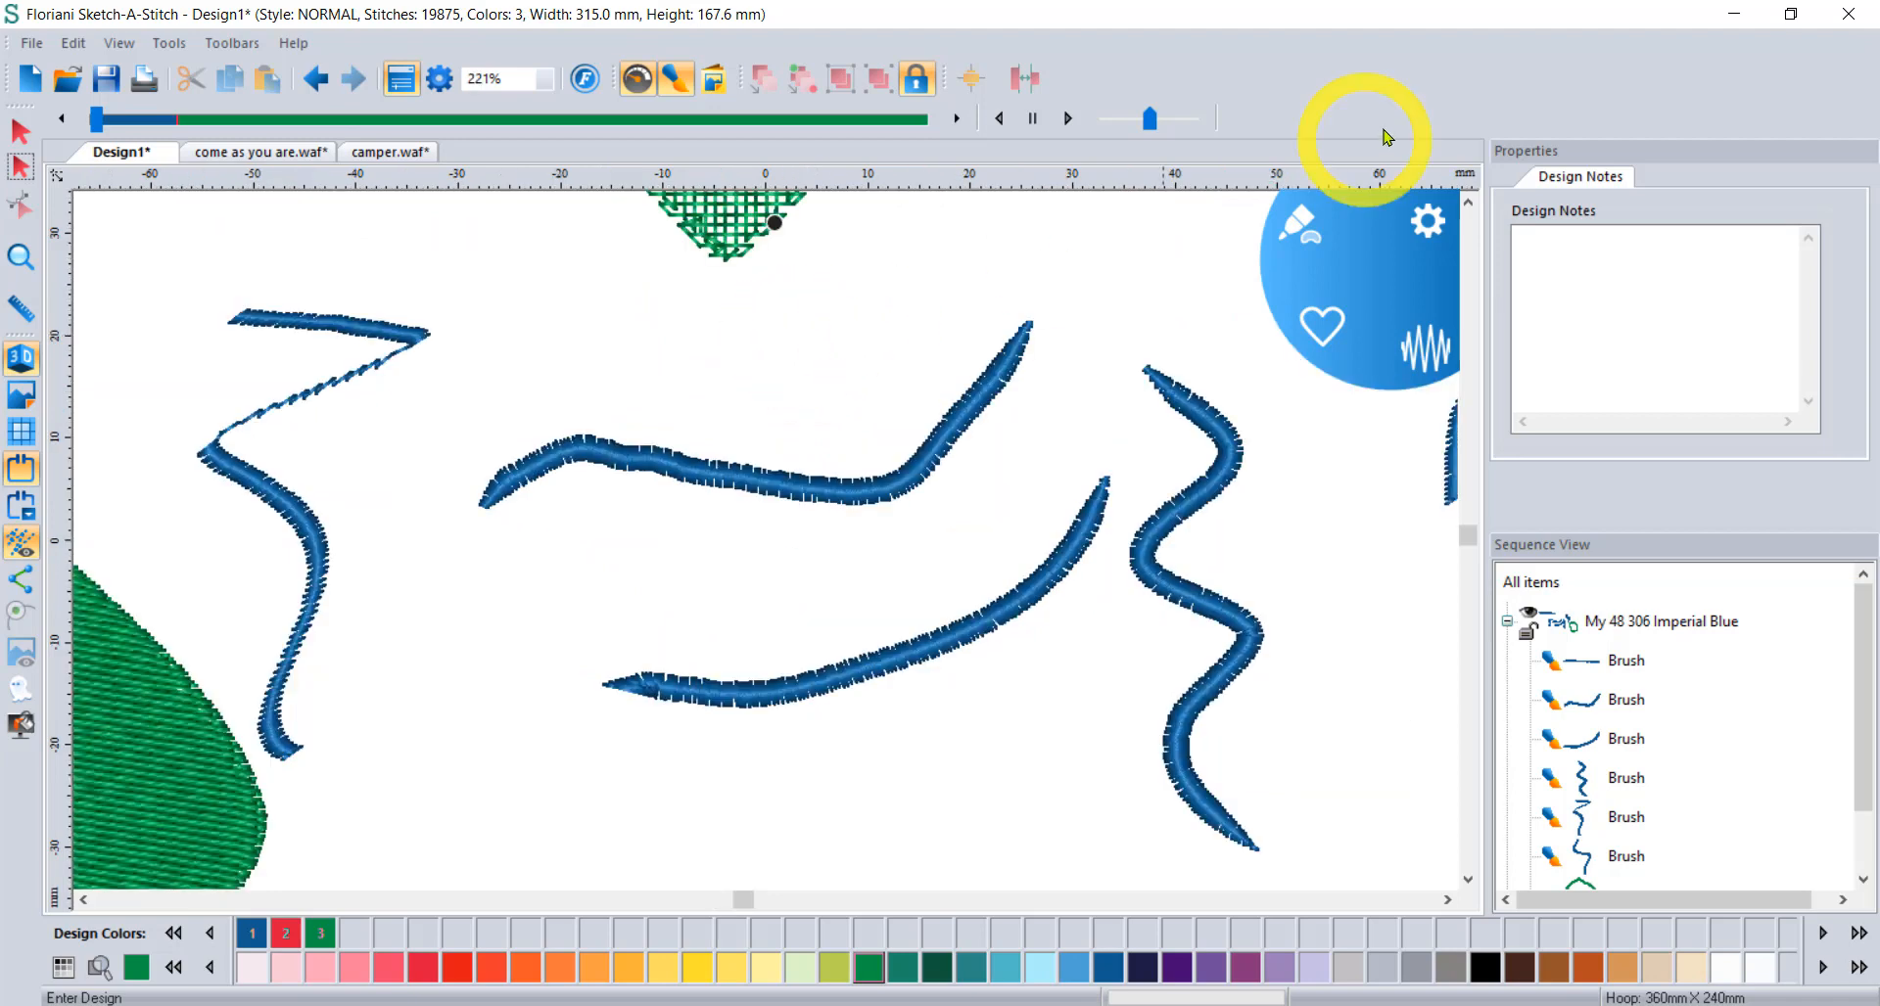
pyautogui.click(1467, 200)
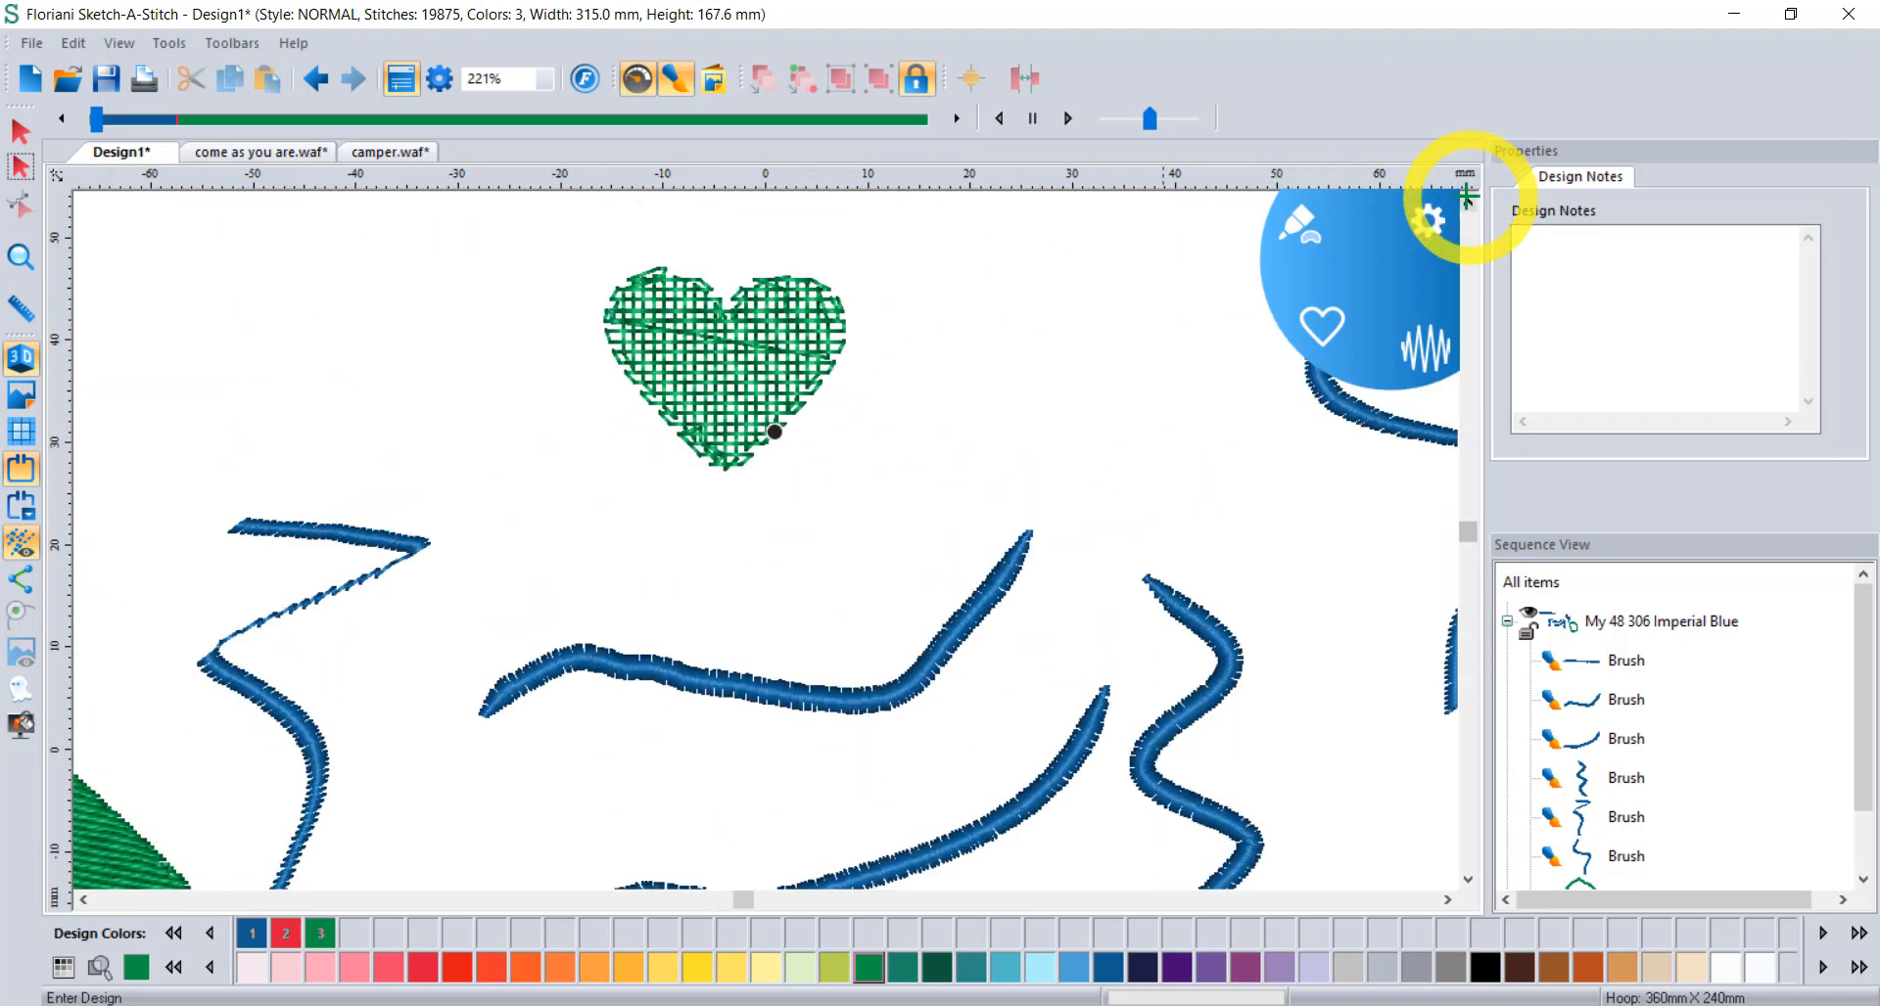
pyautogui.click(1302, 217)
pyautogui.click(1218, 212)
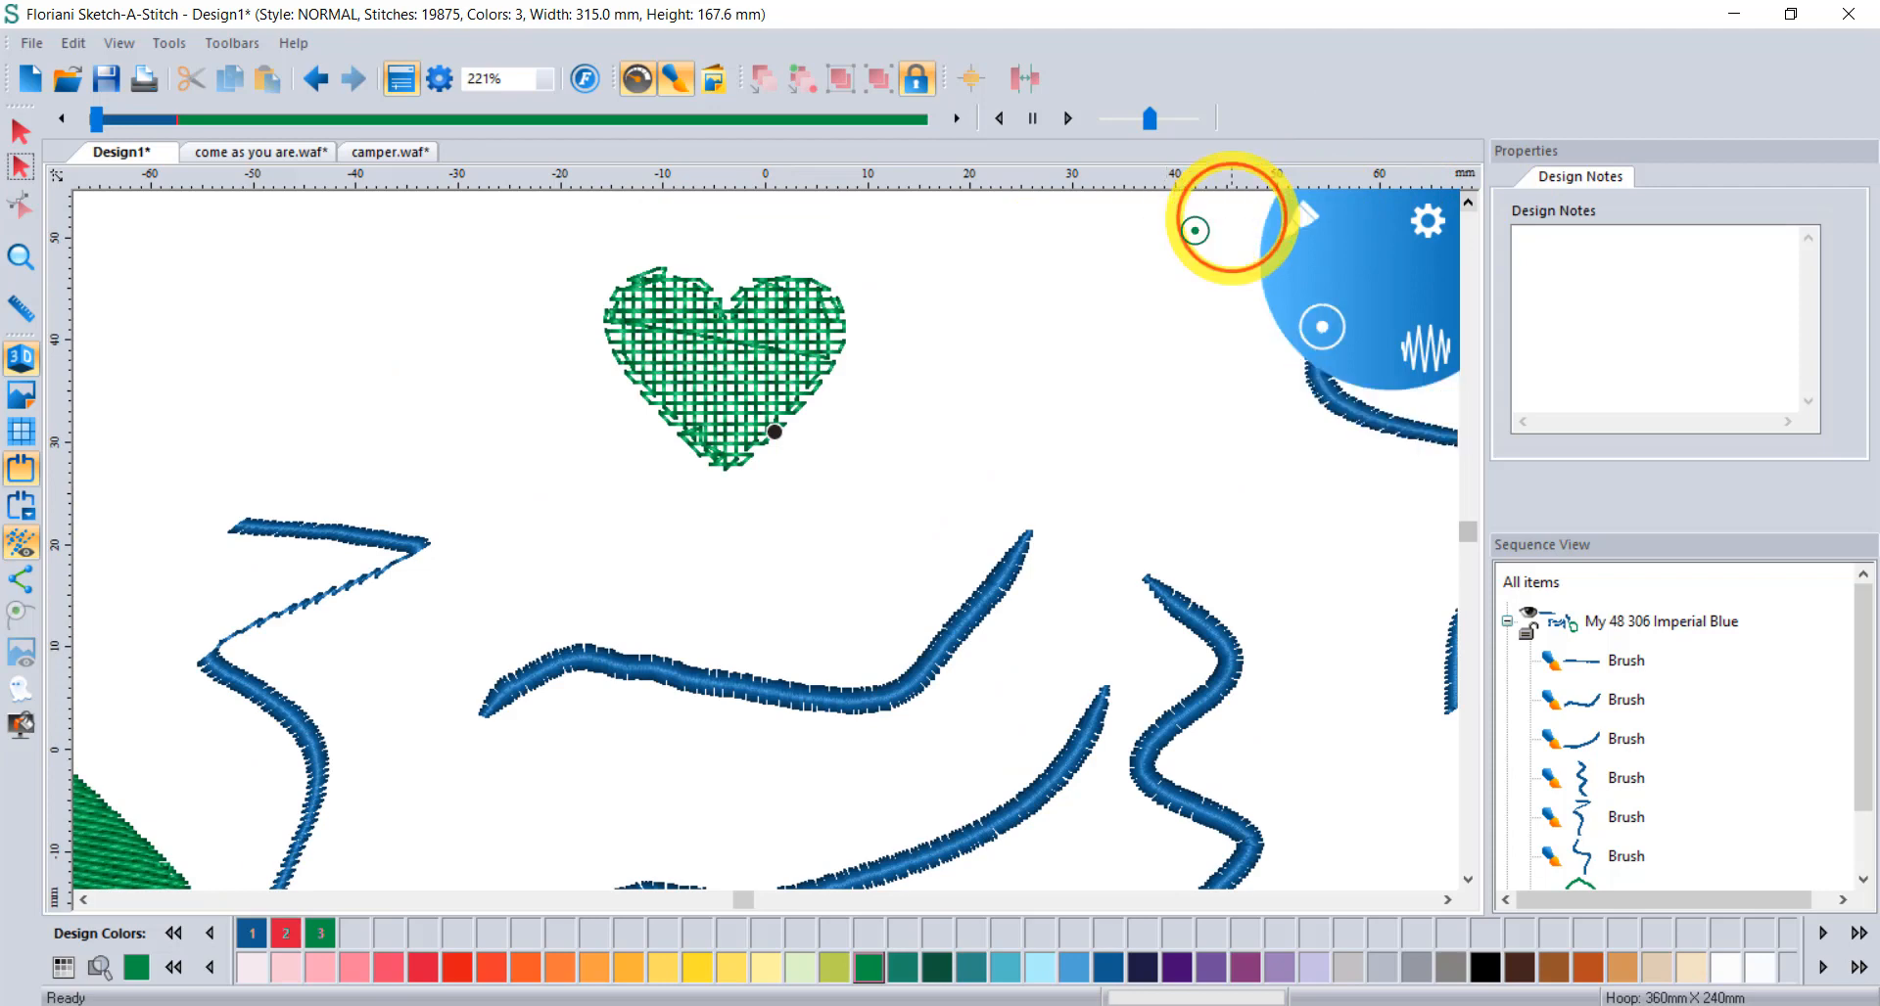
# Draw a green zigzag line right of the heart, then a wider solid green stroke beside it.
pyautogui.moveTo(974, 303)
pyautogui.mouseDown()
pyautogui.moveTo(1241, 519)
pyautogui.moveTo(1310, 663)
pyautogui.mouseUp()
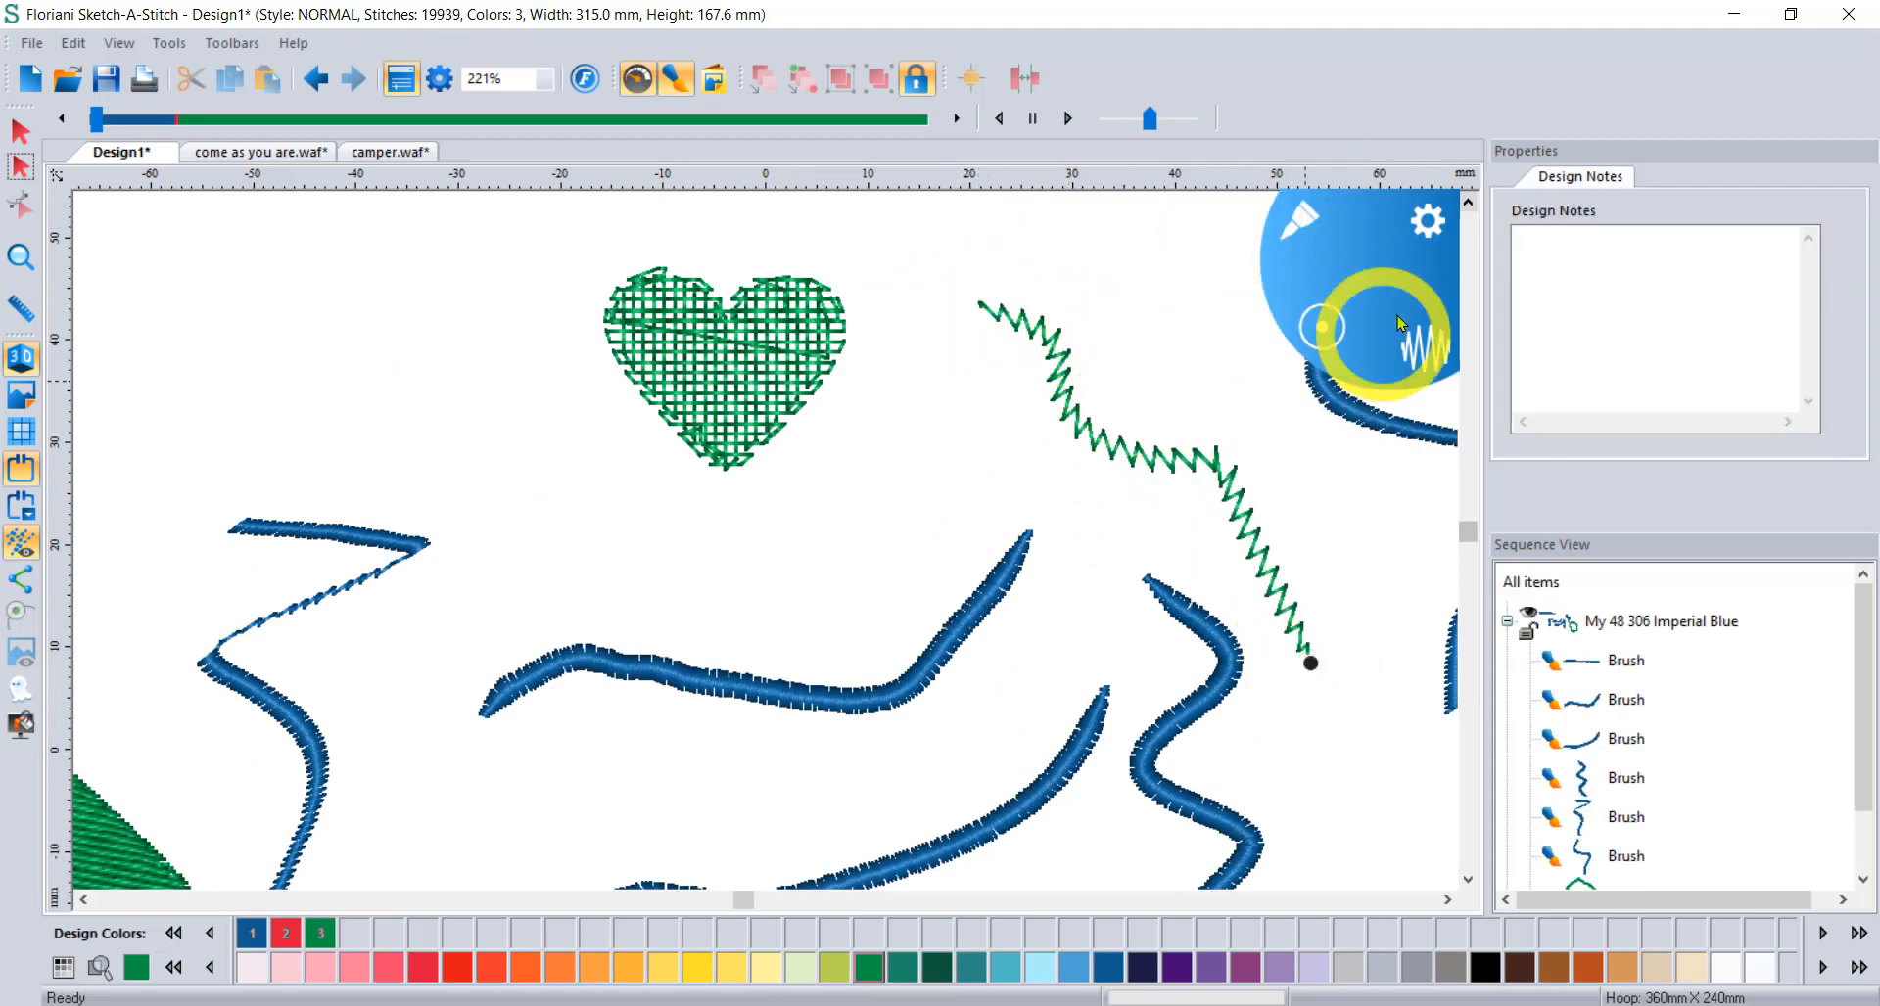
pyautogui.click(1426, 340)
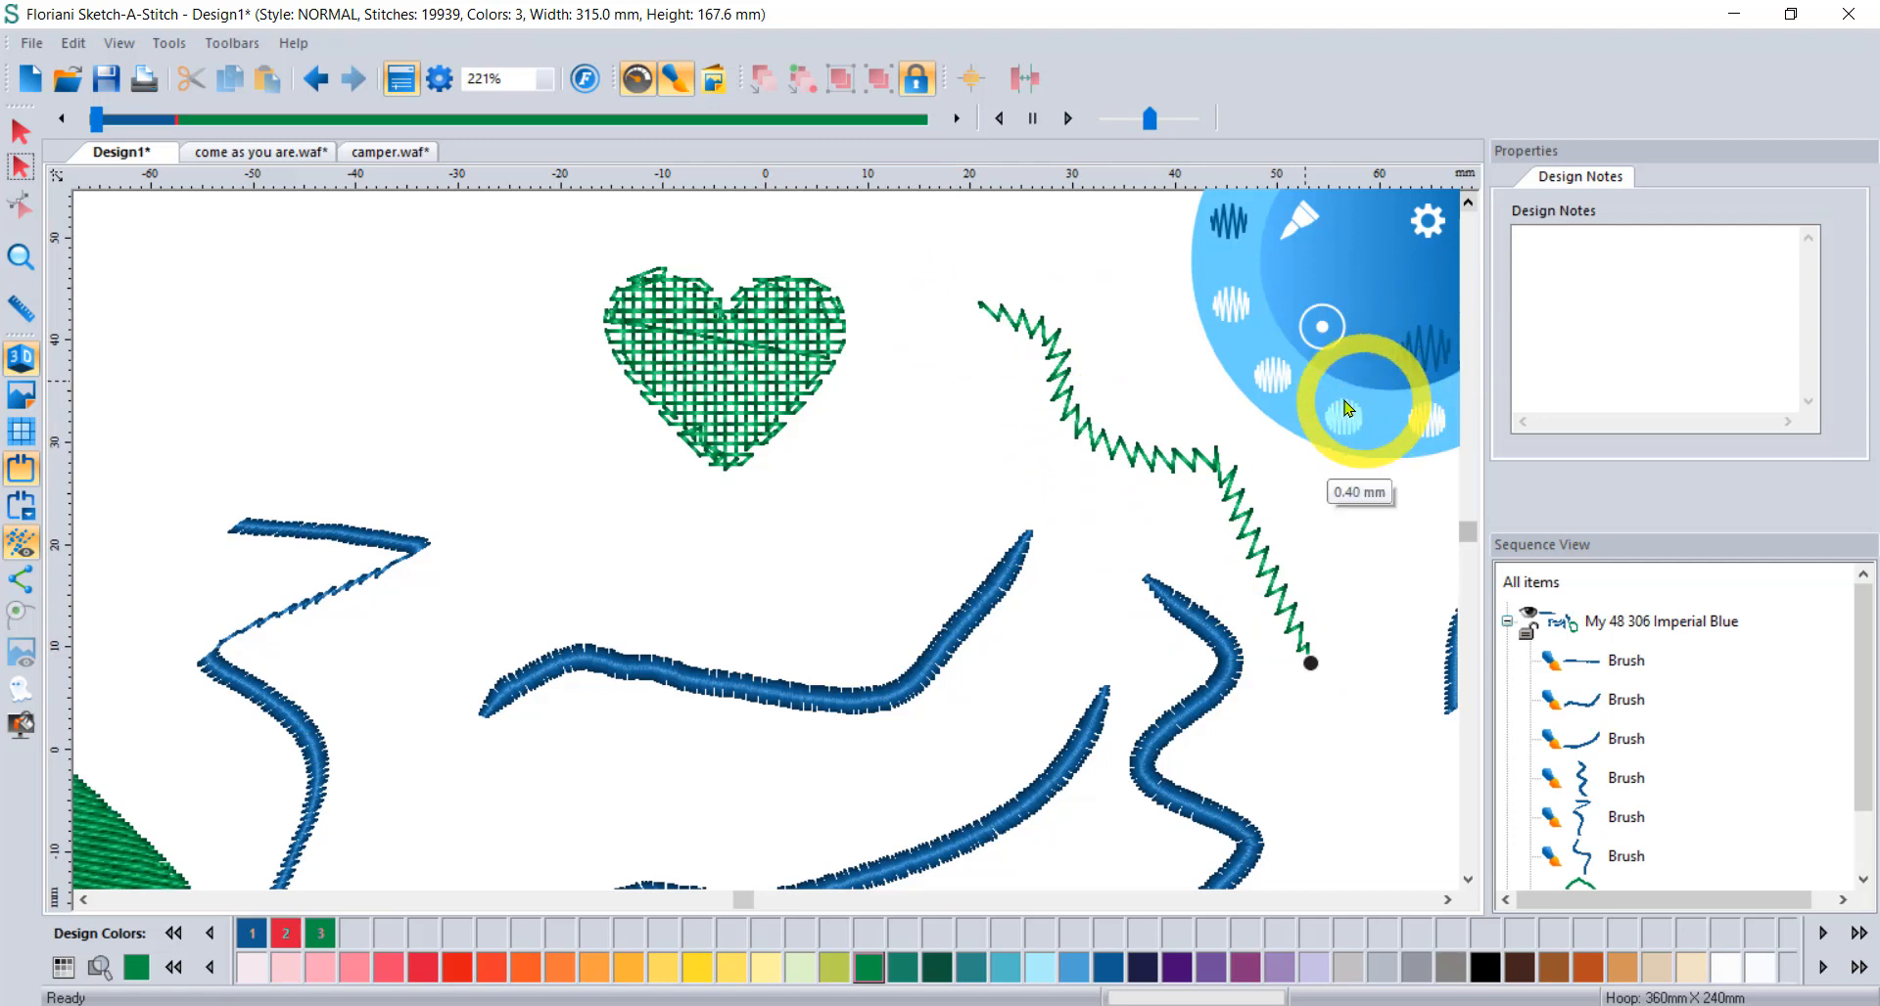
pyautogui.click(1435, 413)
pyautogui.moveTo(1081, 283)
pyautogui.mouseDown()
pyautogui.moveTo(1188, 323)
pyautogui.moveTo(1207, 397)
pyautogui.moveTo(1297, 461)
pyautogui.moveTo(1357, 594)
pyautogui.mouseUp()
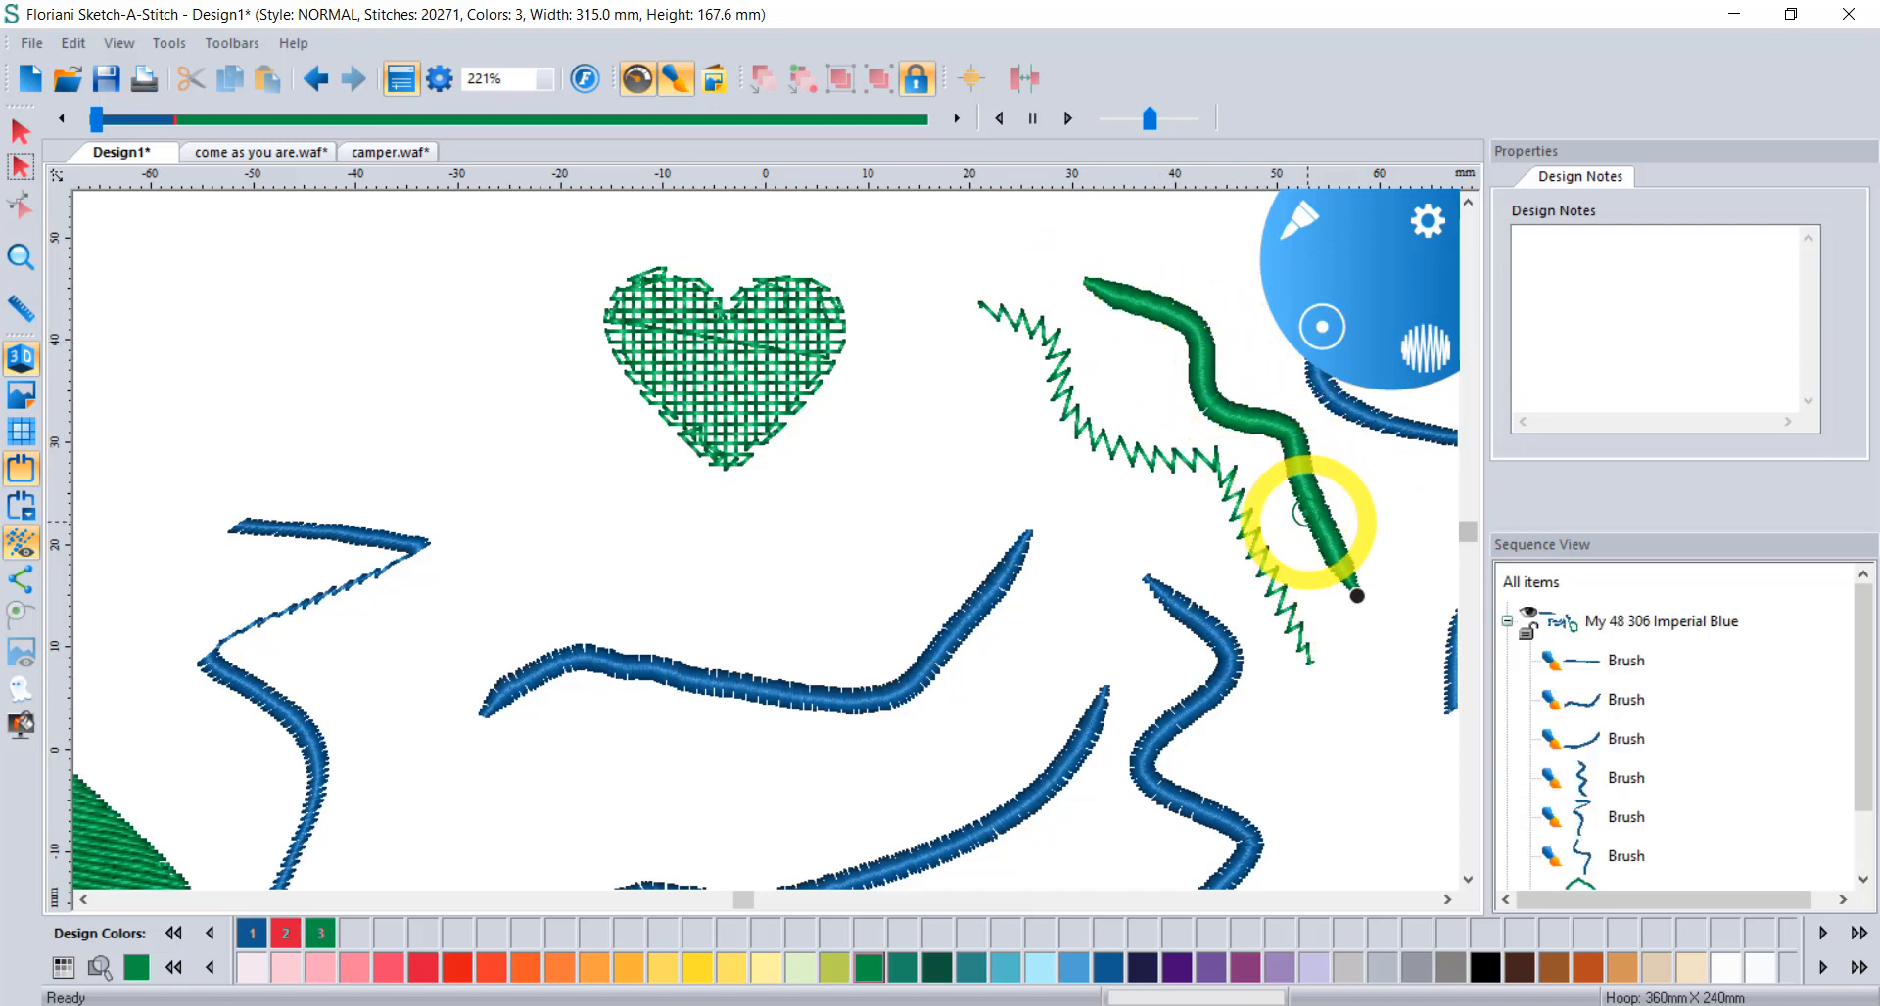
pyautogui.scroll(1, 1301, 544)
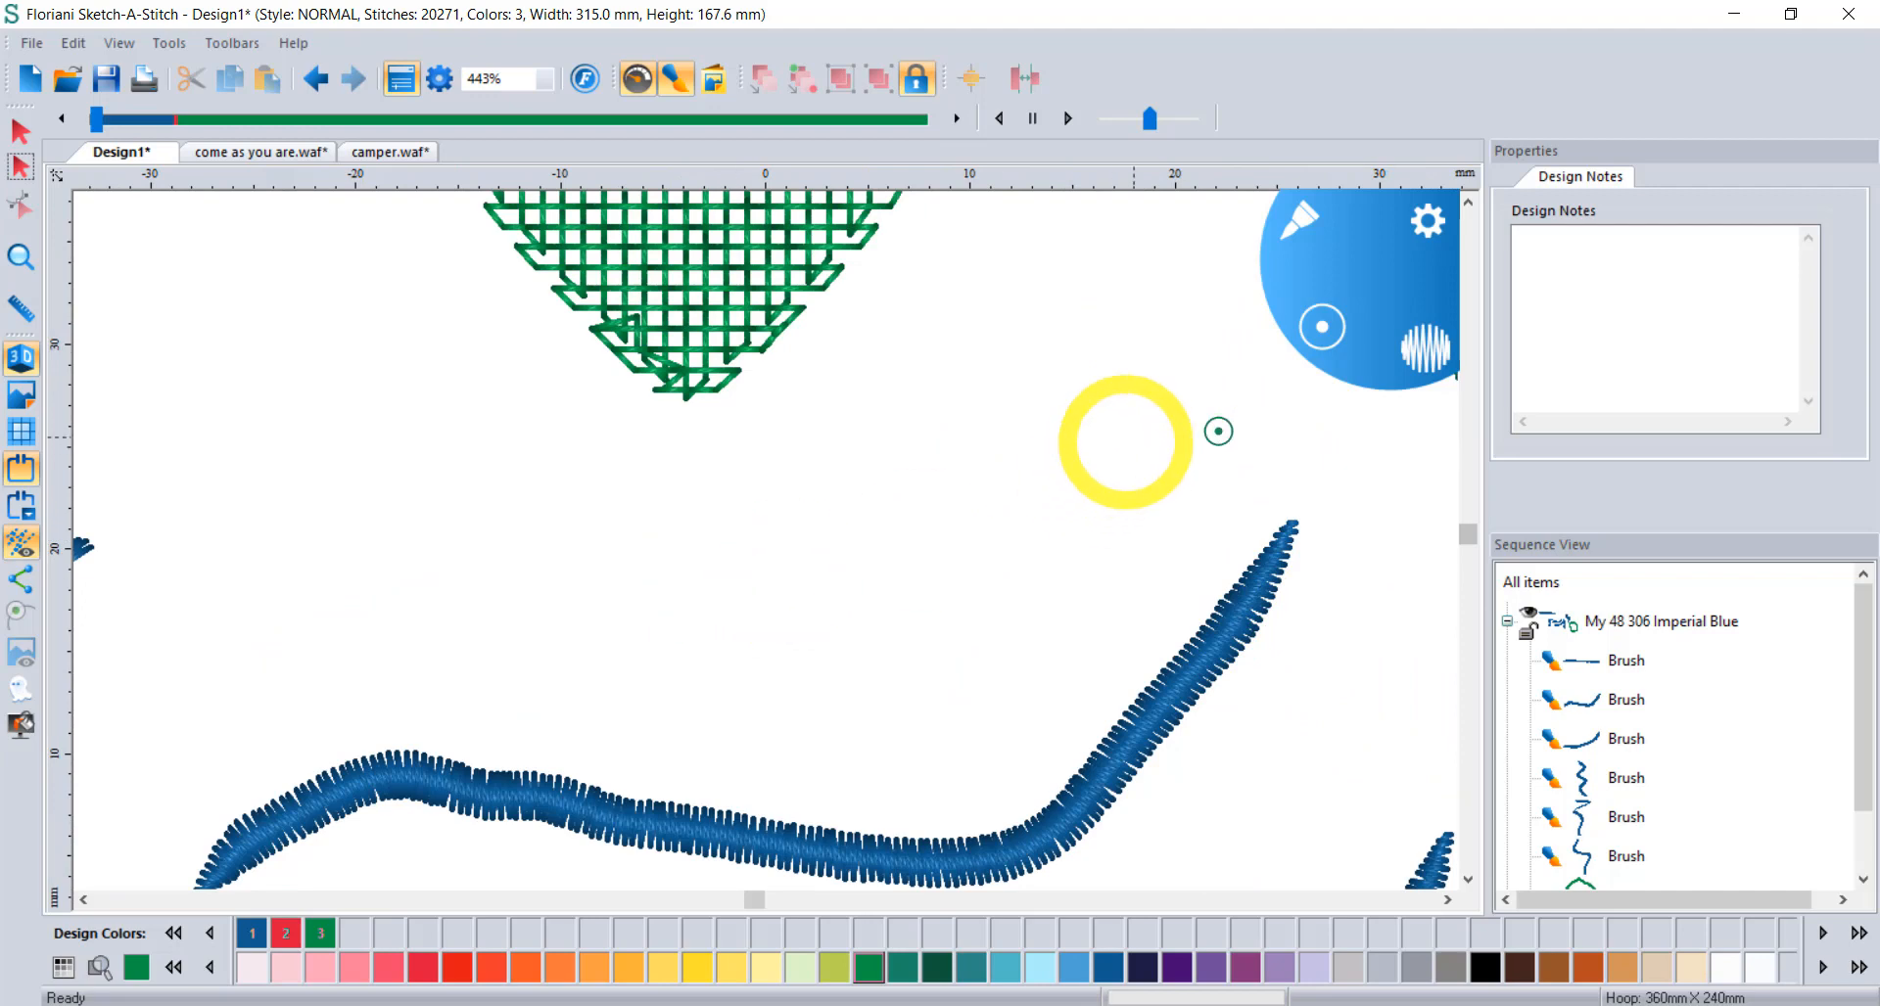
# Pan right to check the green strokes, switch to the Select tool, and zoom out to 55%.
pyautogui.click(1447, 899)
pyautogui.click(1447, 899)
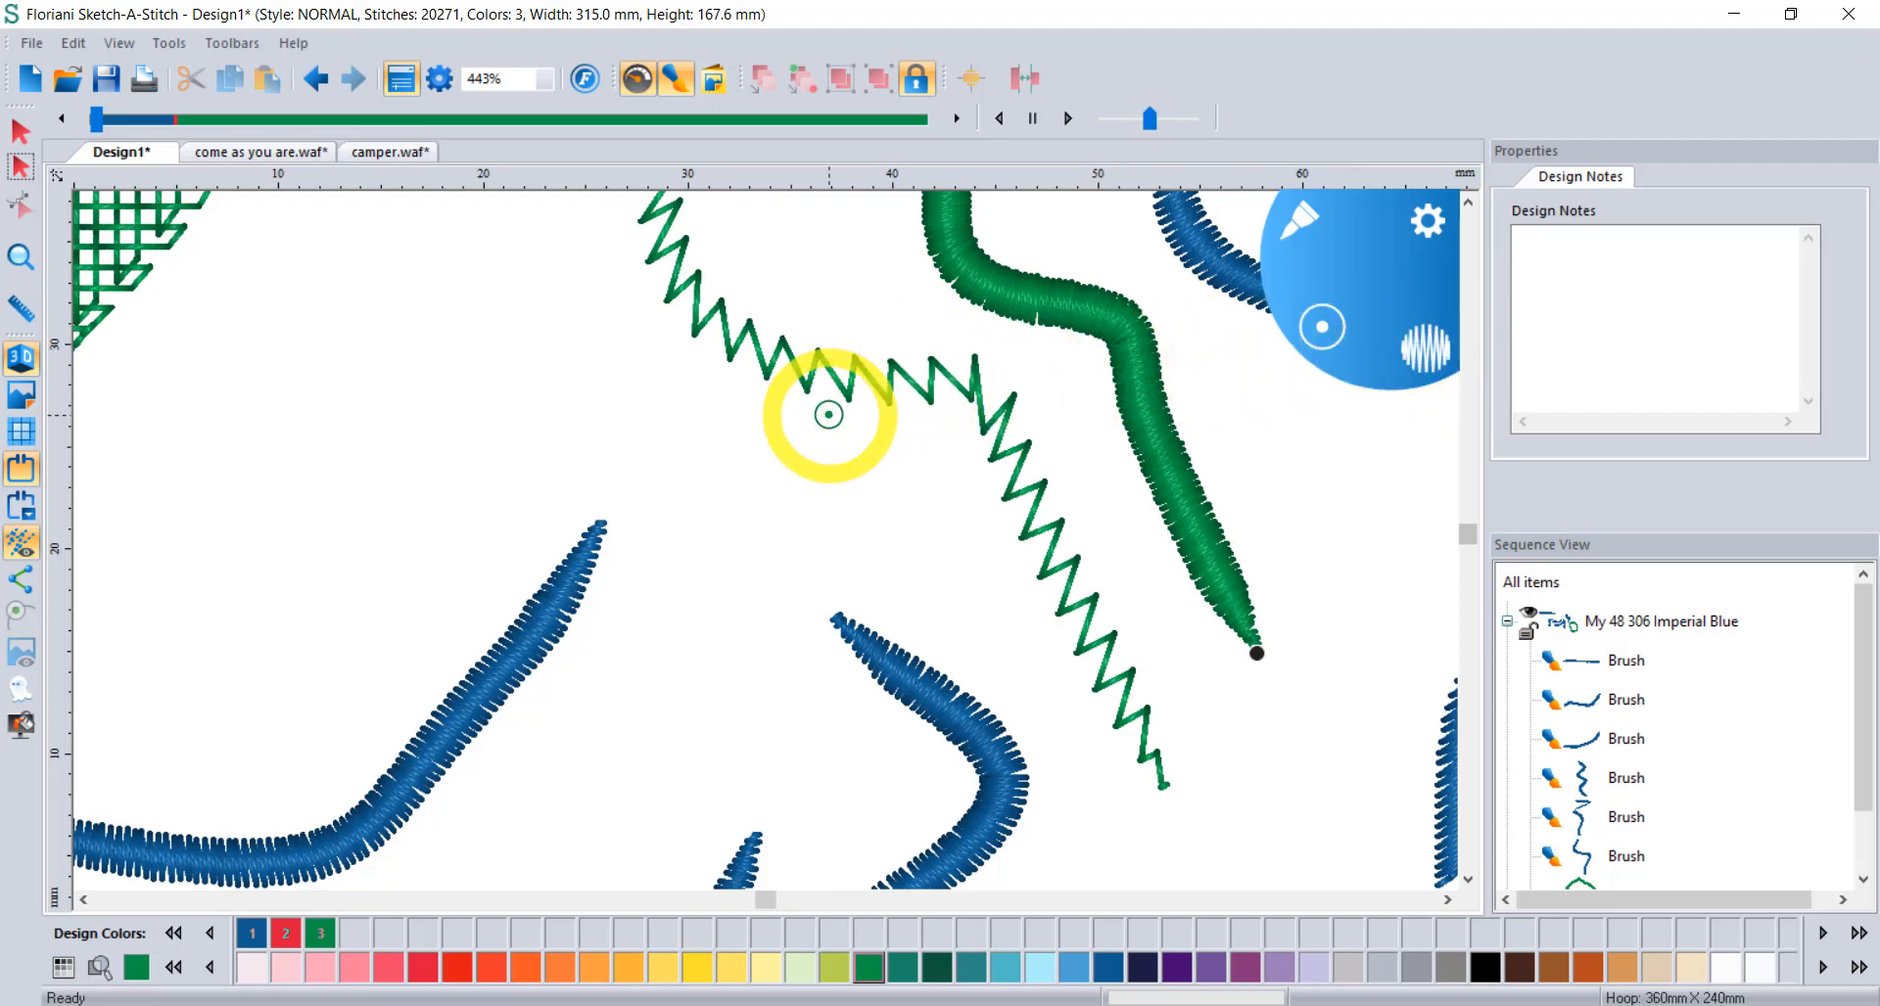
pyautogui.scroll(-1, 829, 419)
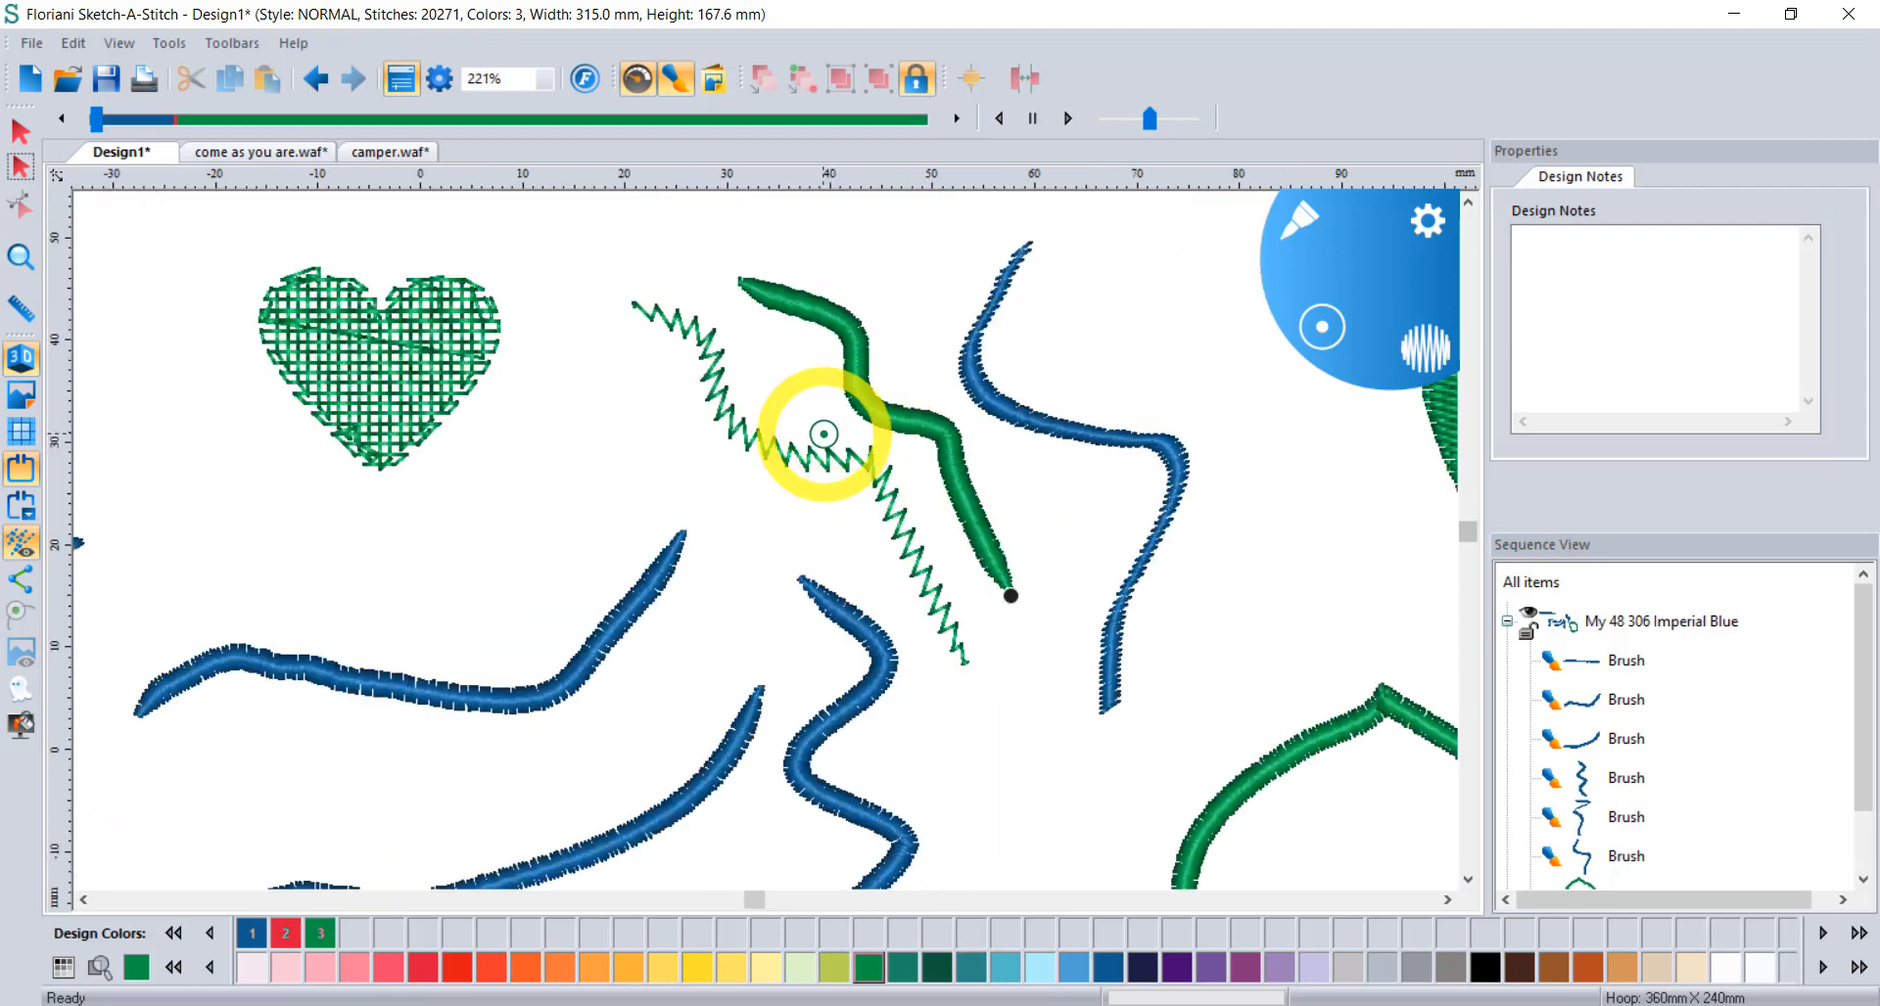
pyautogui.click(19, 132)
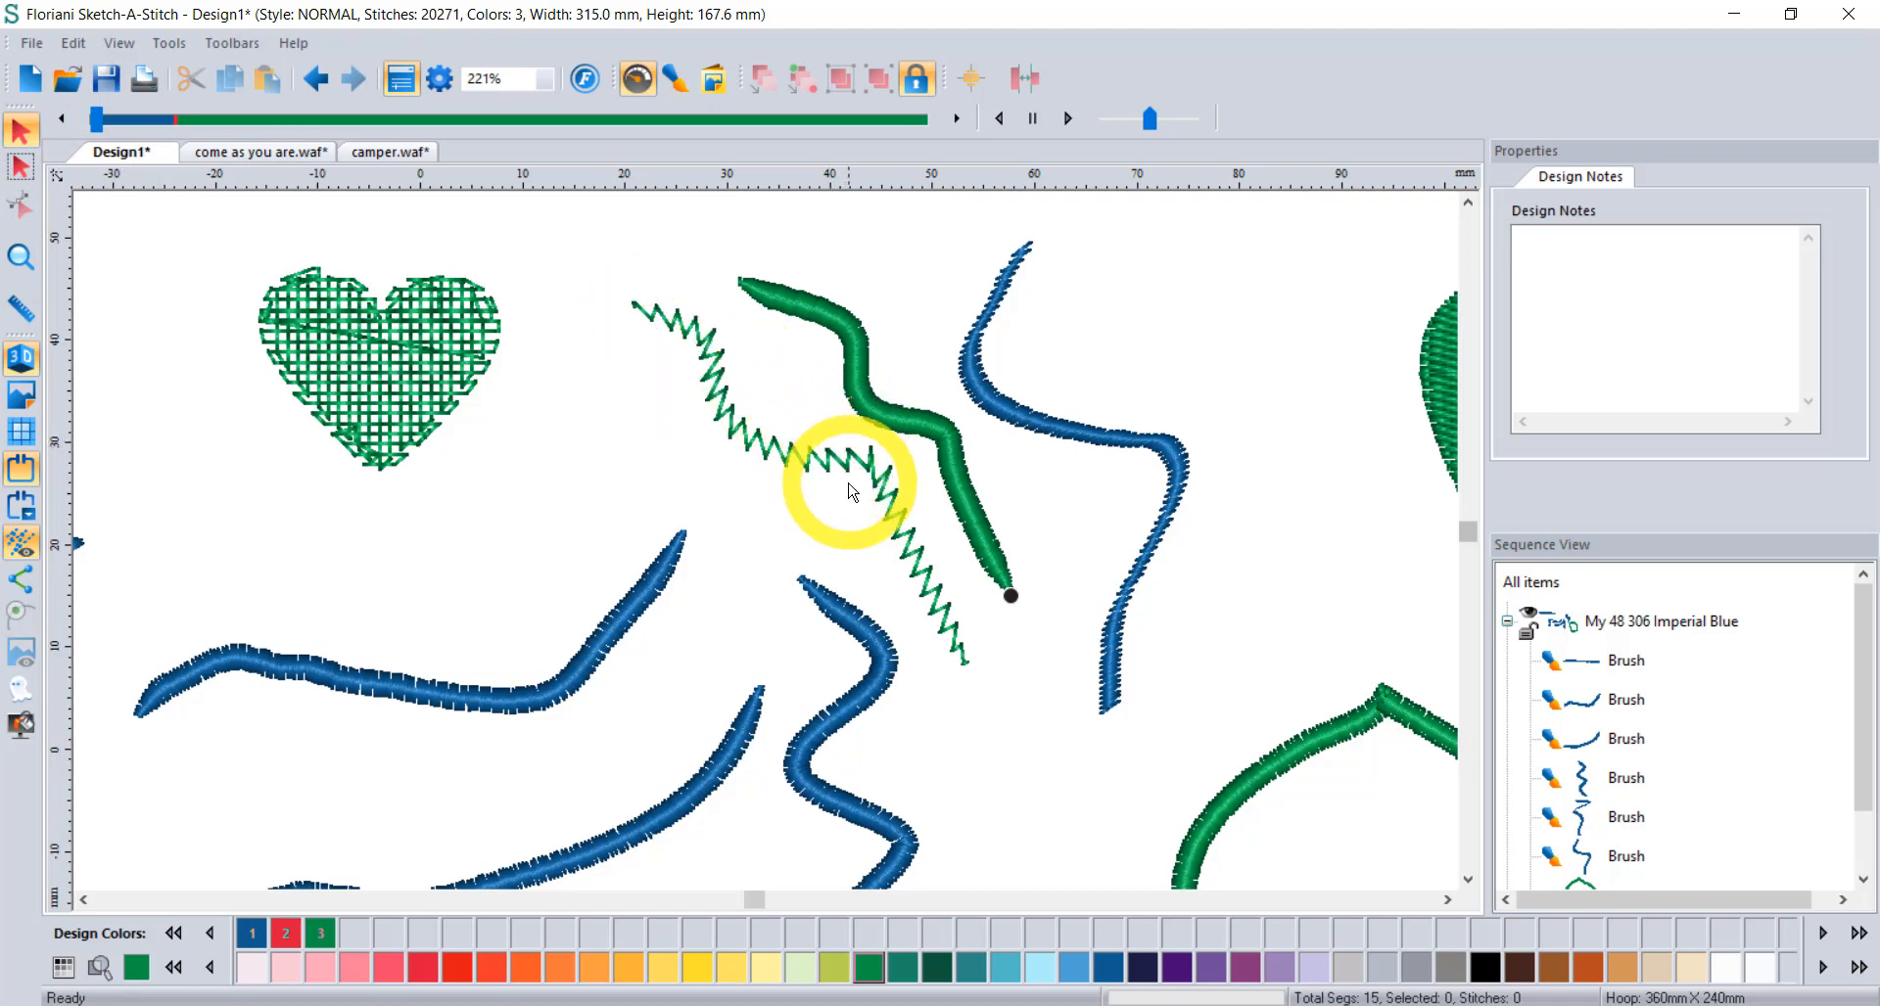
pyautogui.scroll(-2, 848, 507)
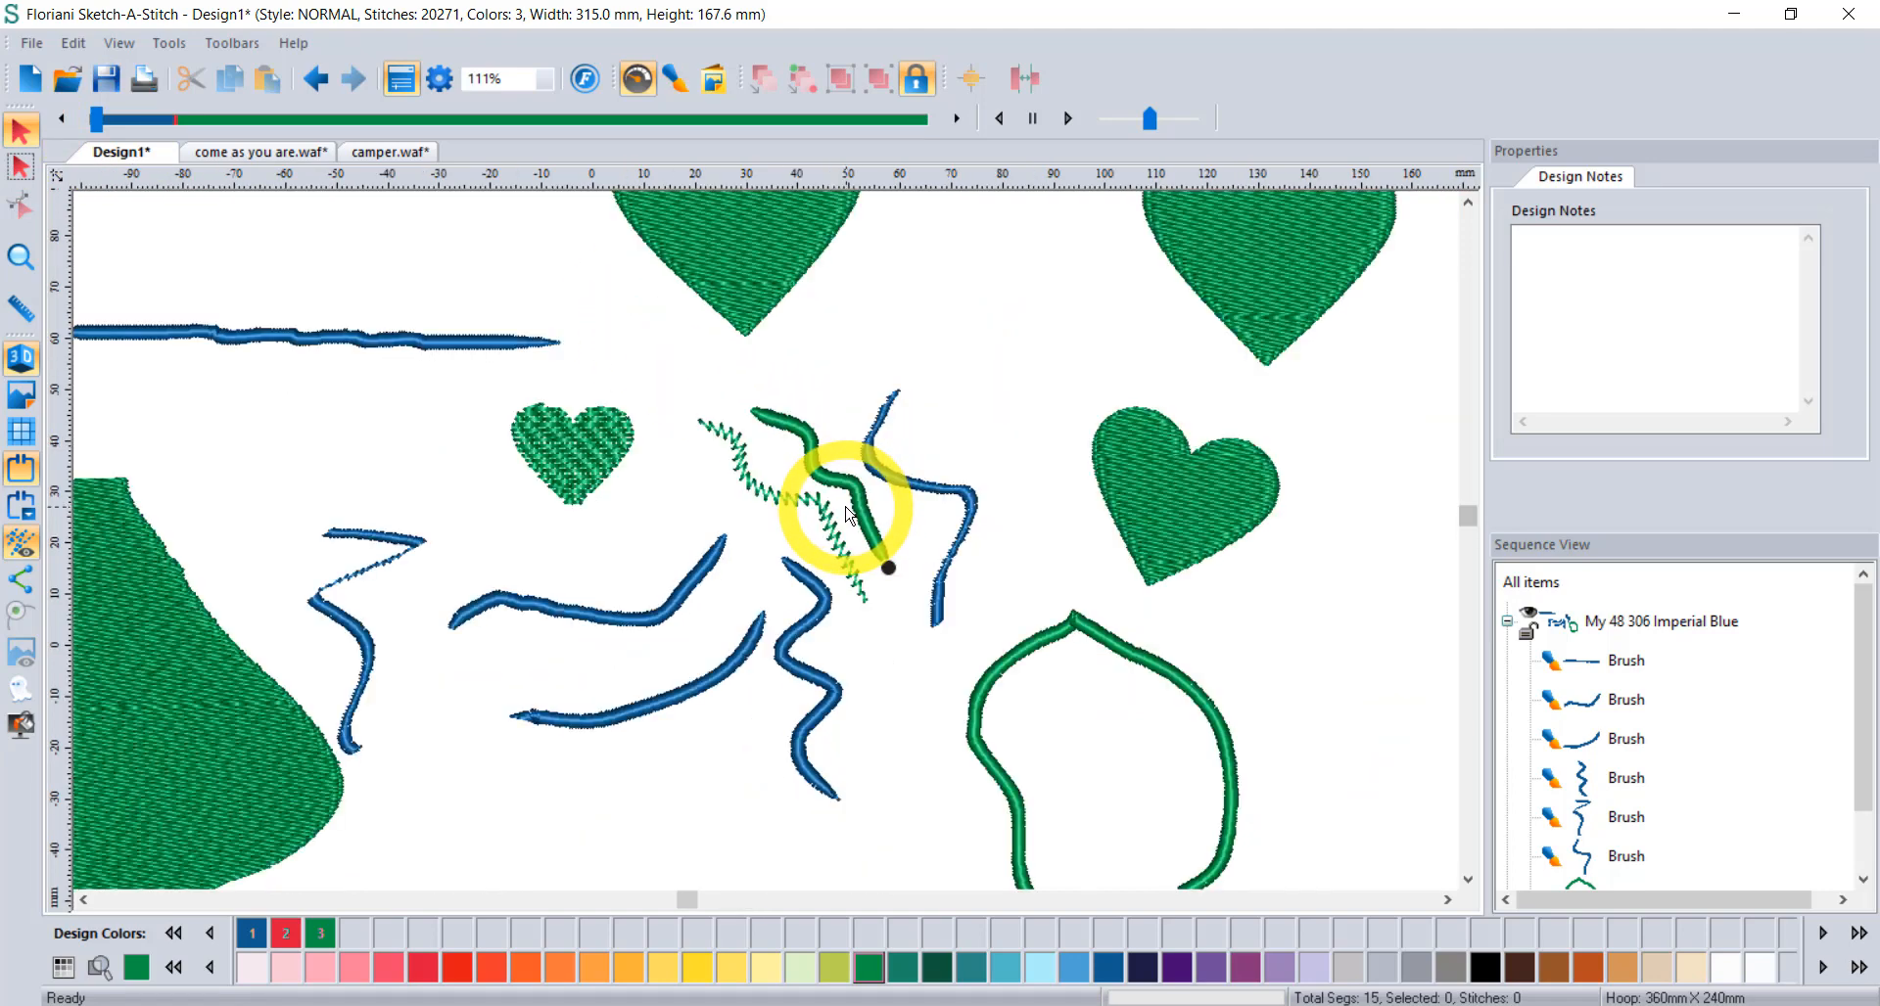
pyautogui.scroll(-2, 837, 500)
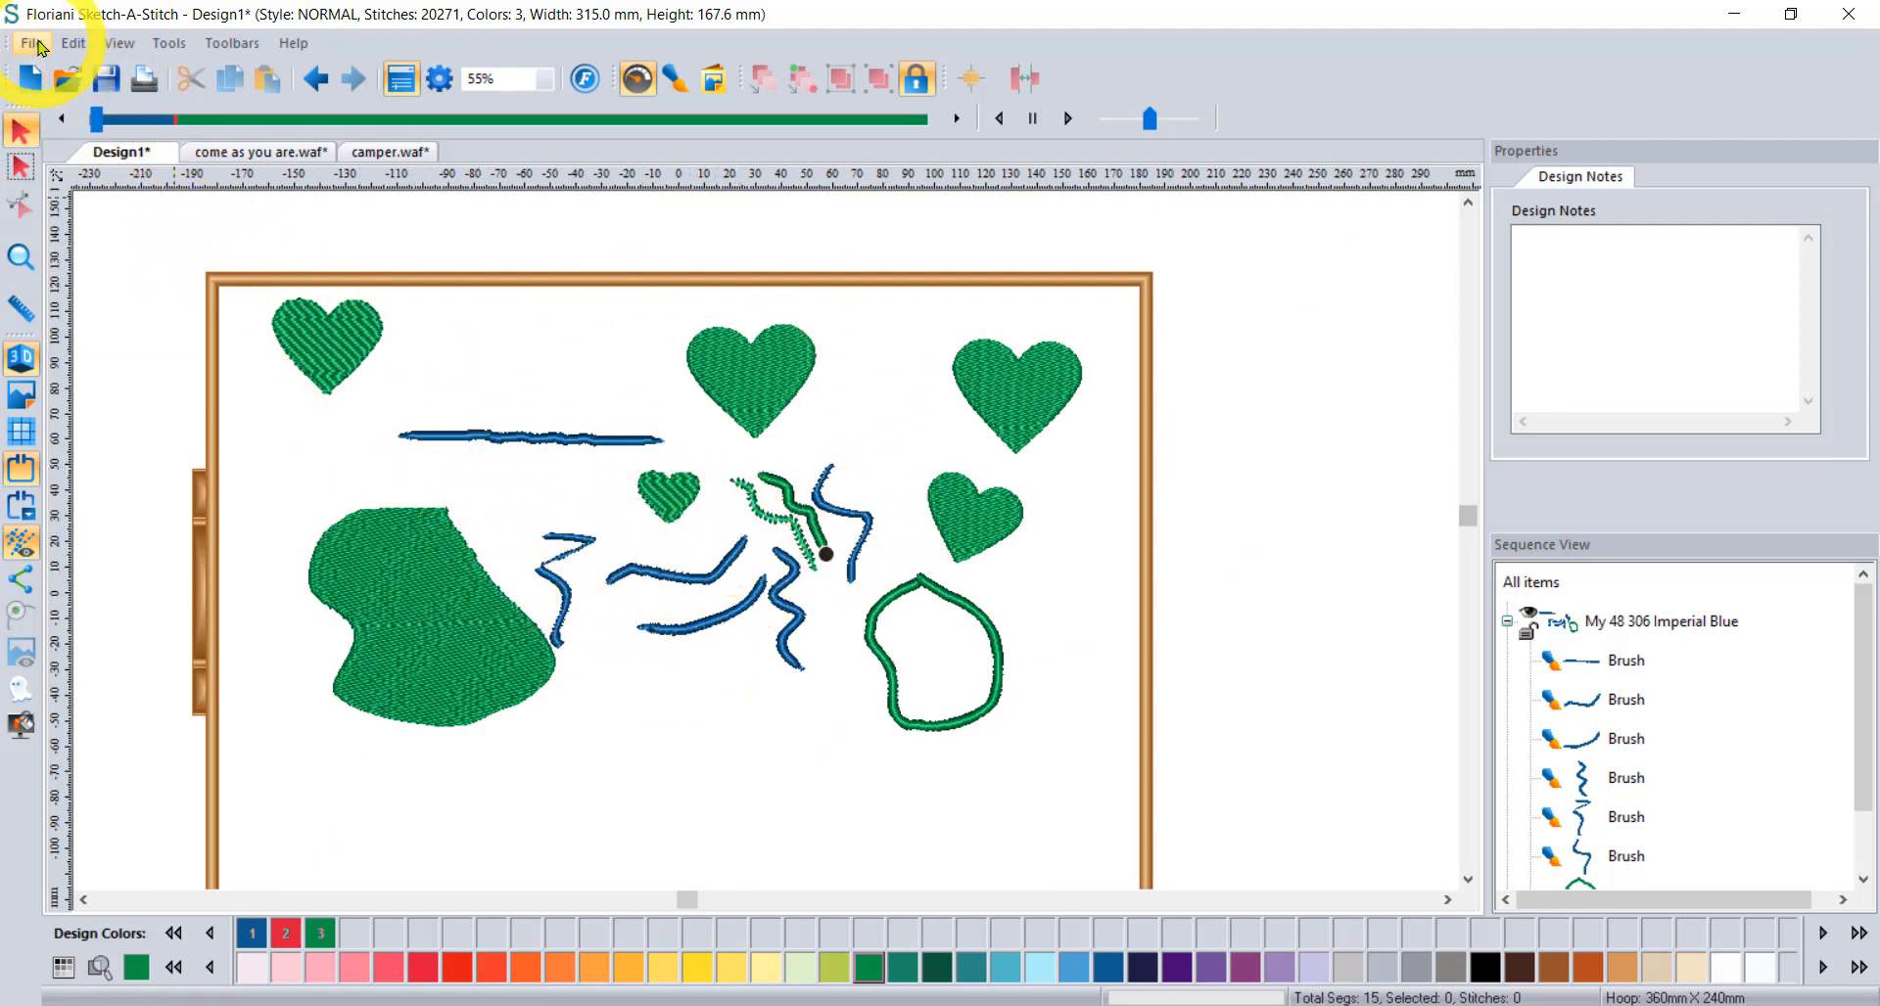
pyautogui.click(36, 45)
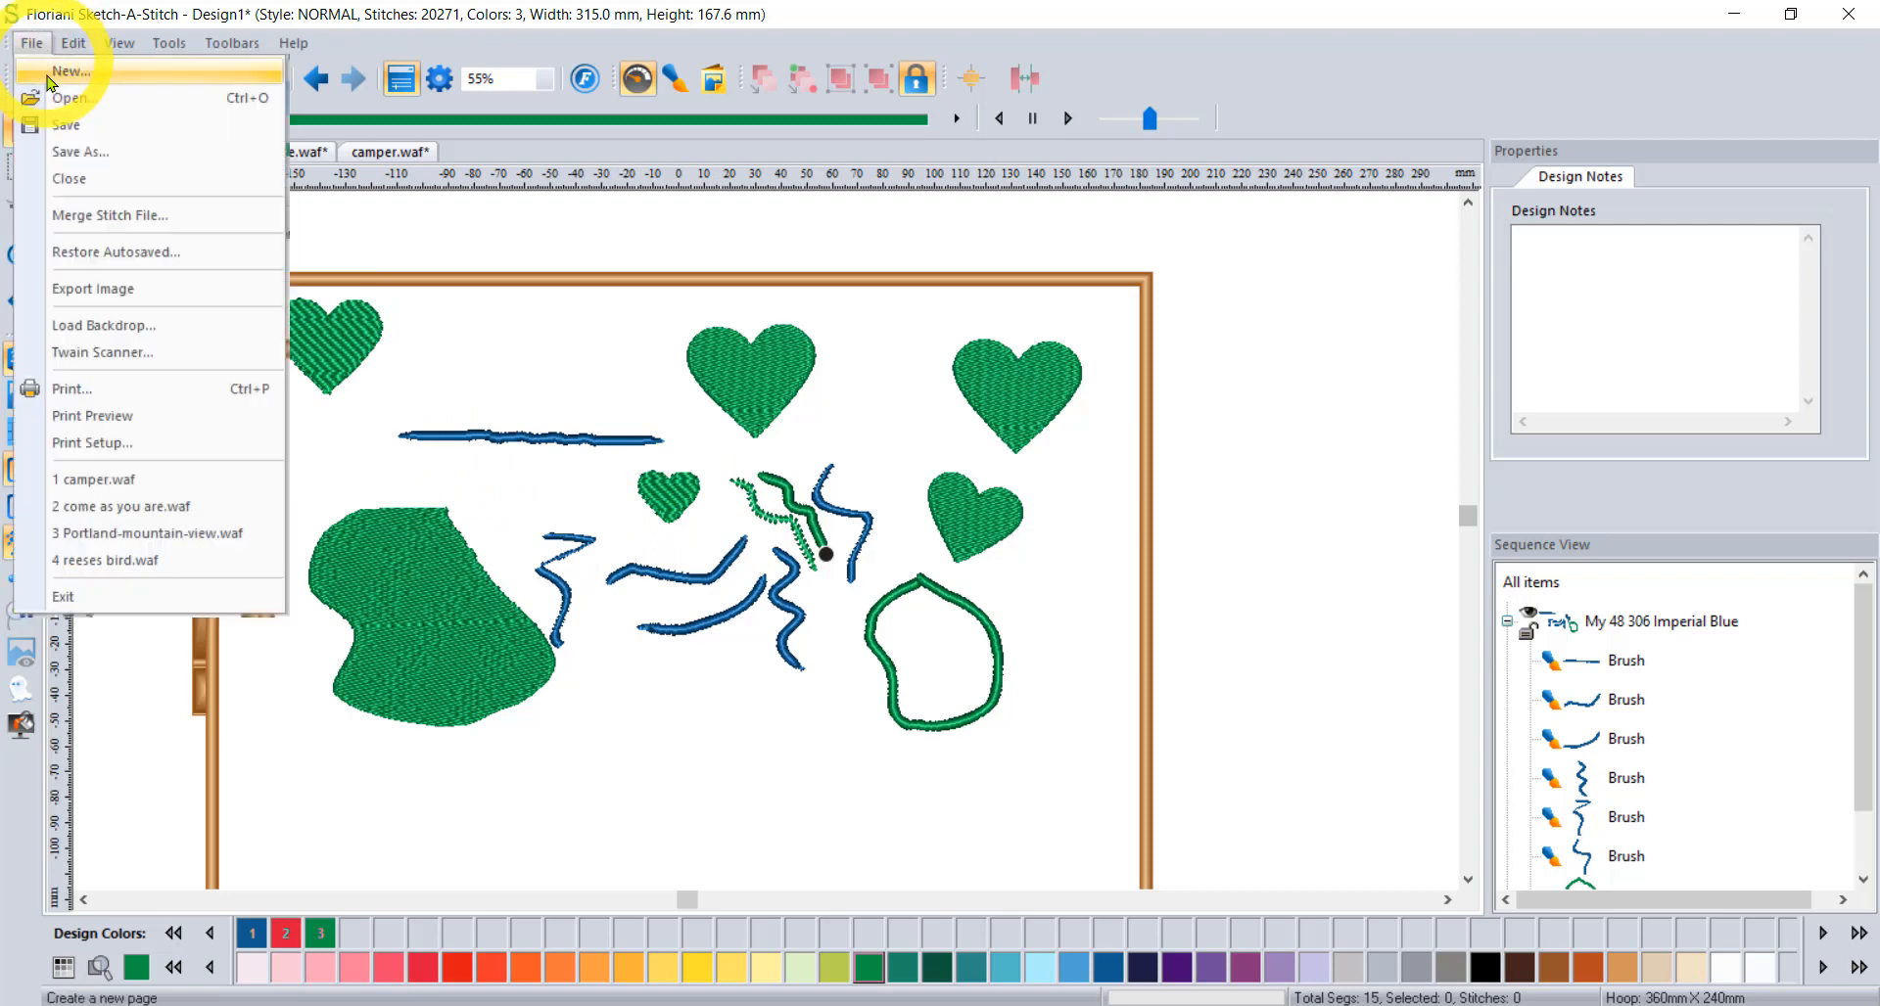
pyautogui.click(74, 149)
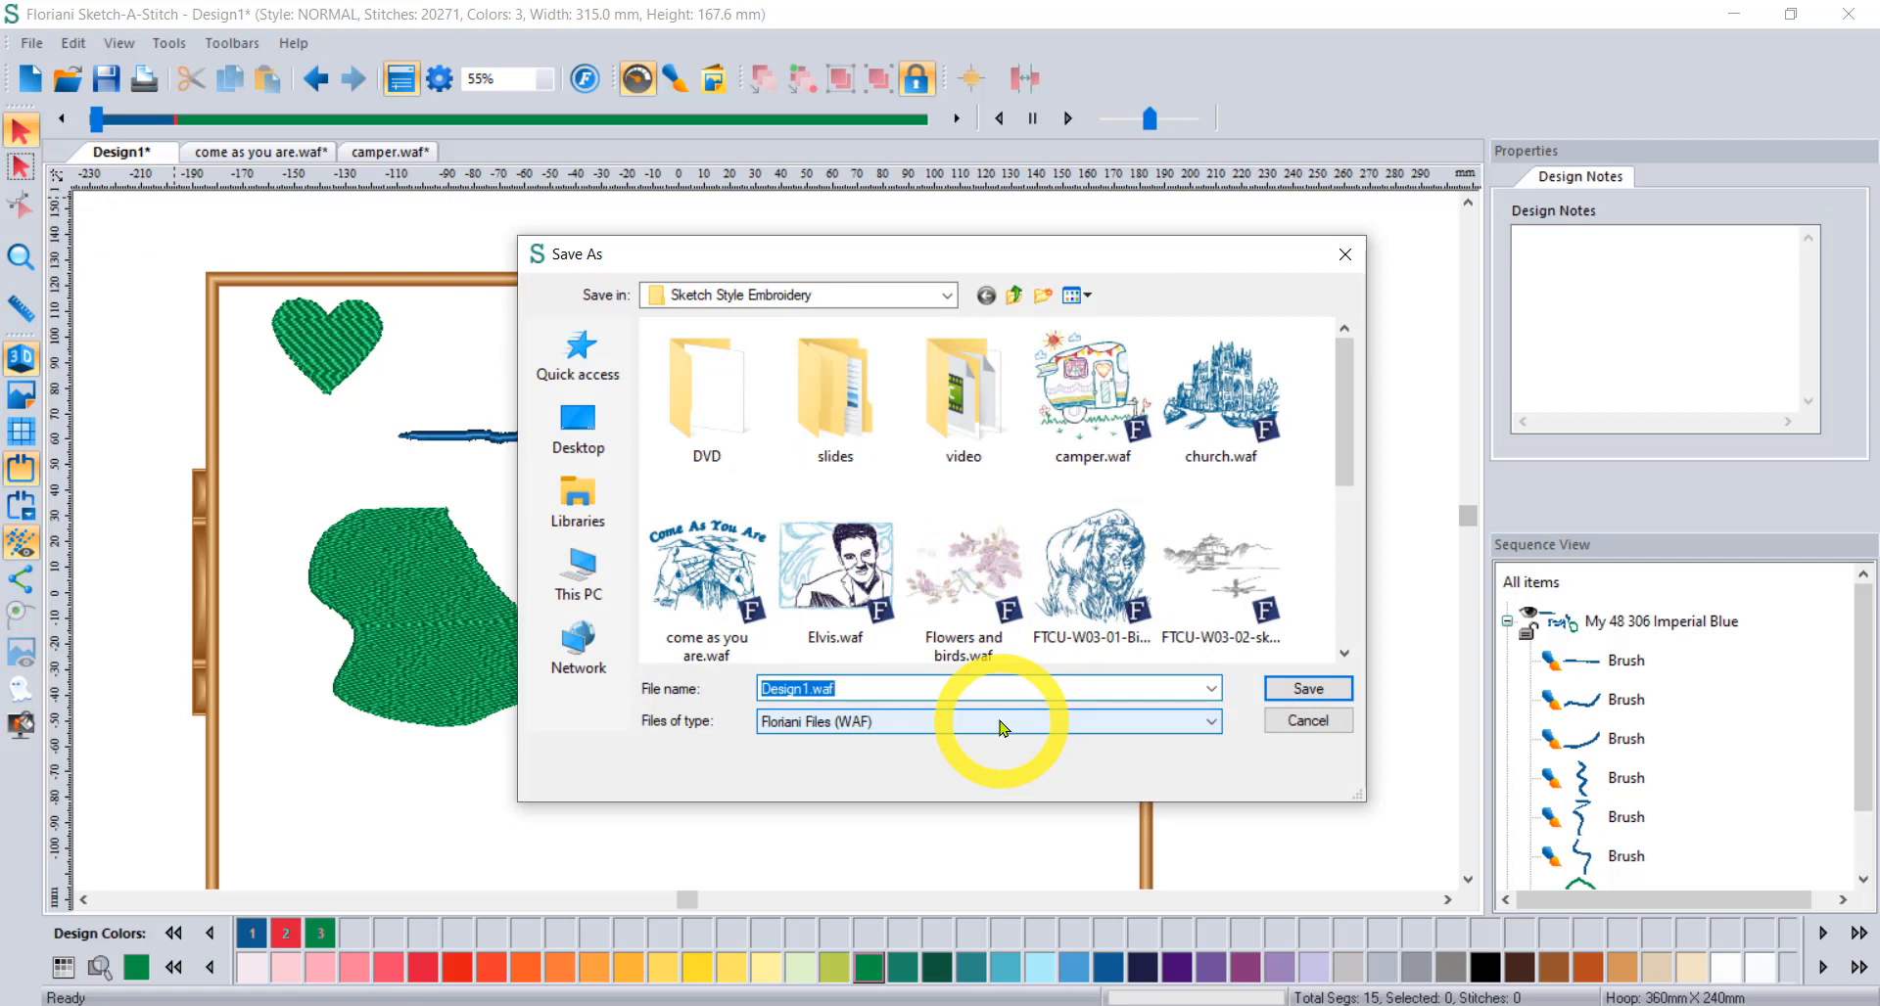
pyautogui.click(1002, 727)
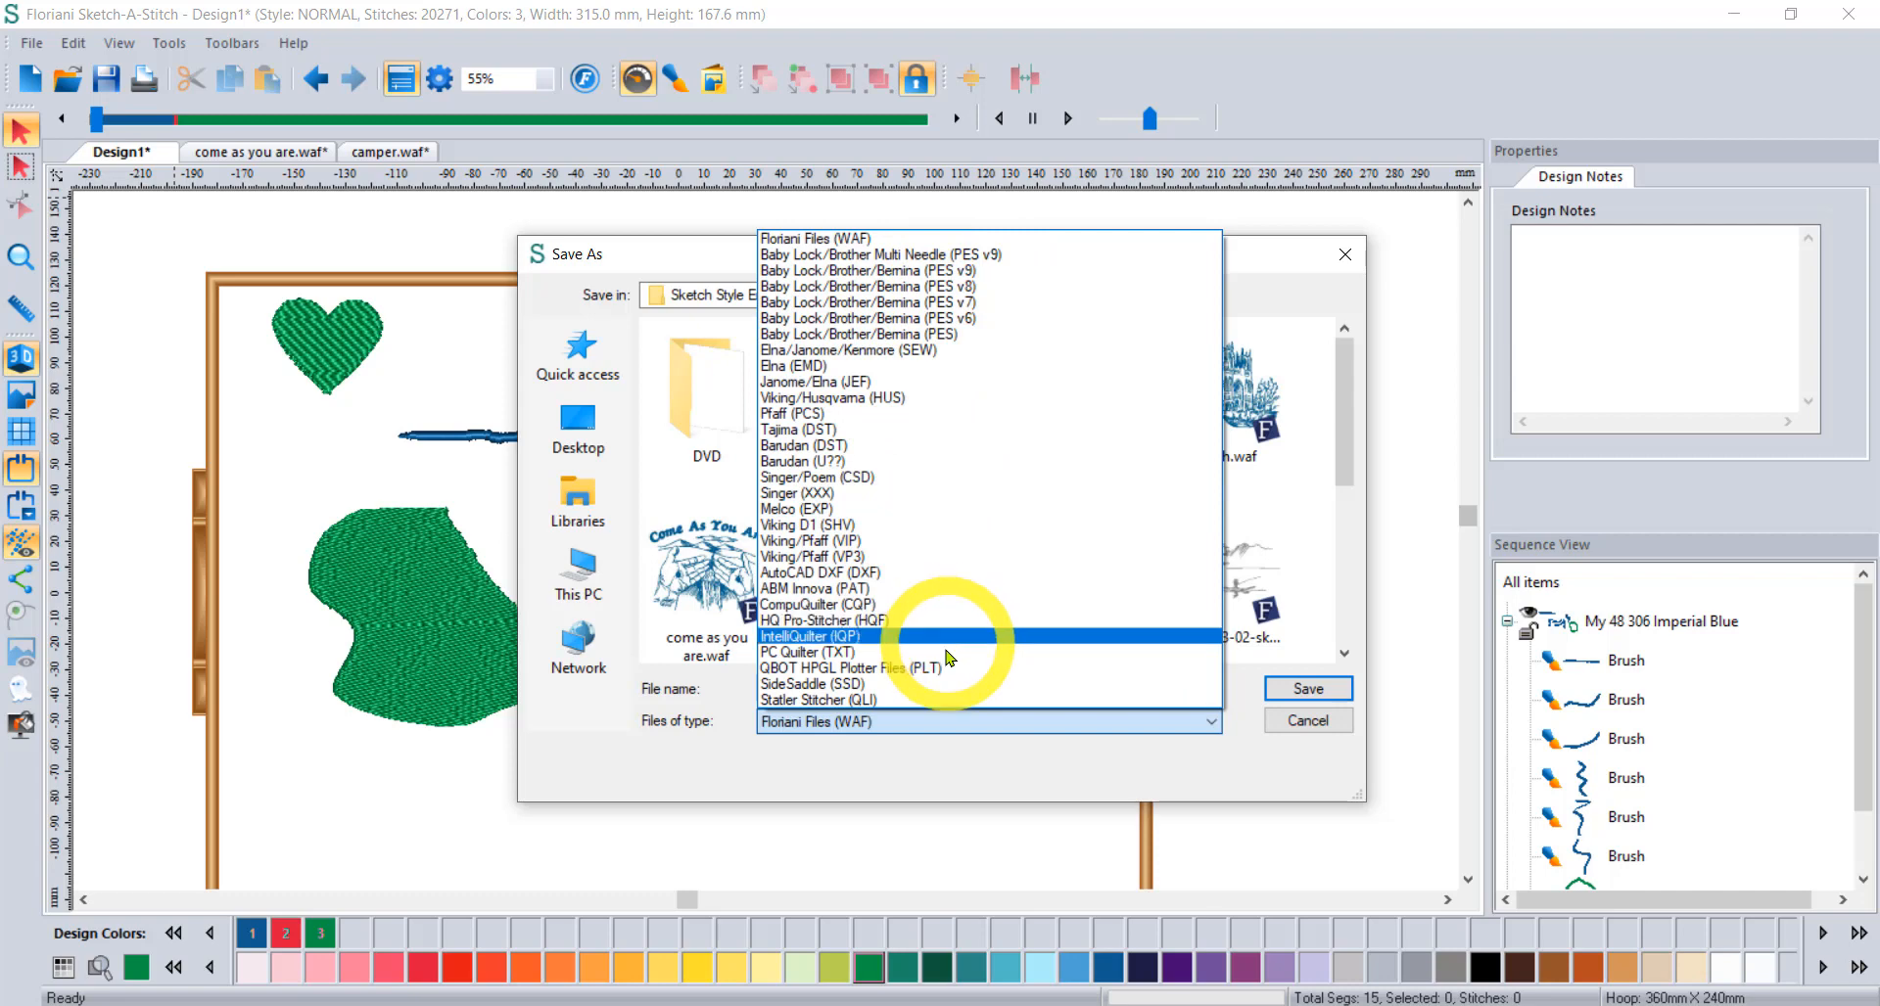
pyautogui.click(1224, 776)
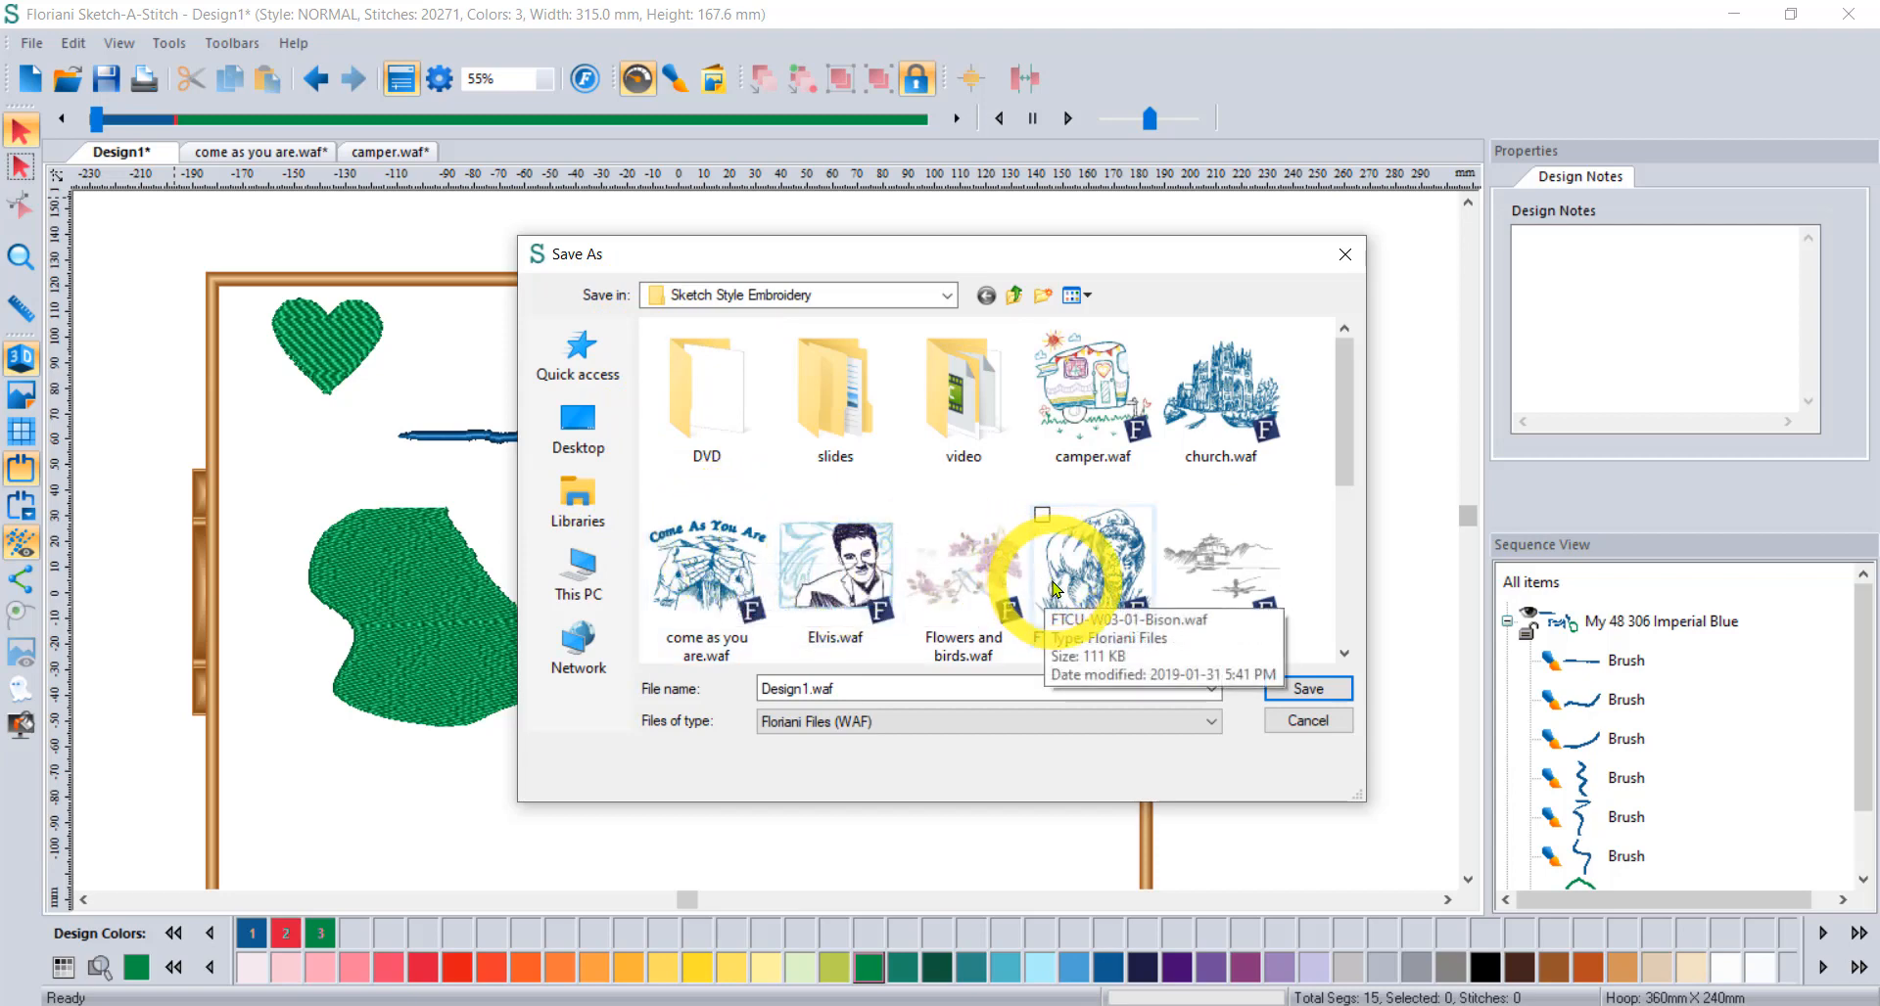
pyautogui.click(1310, 719)
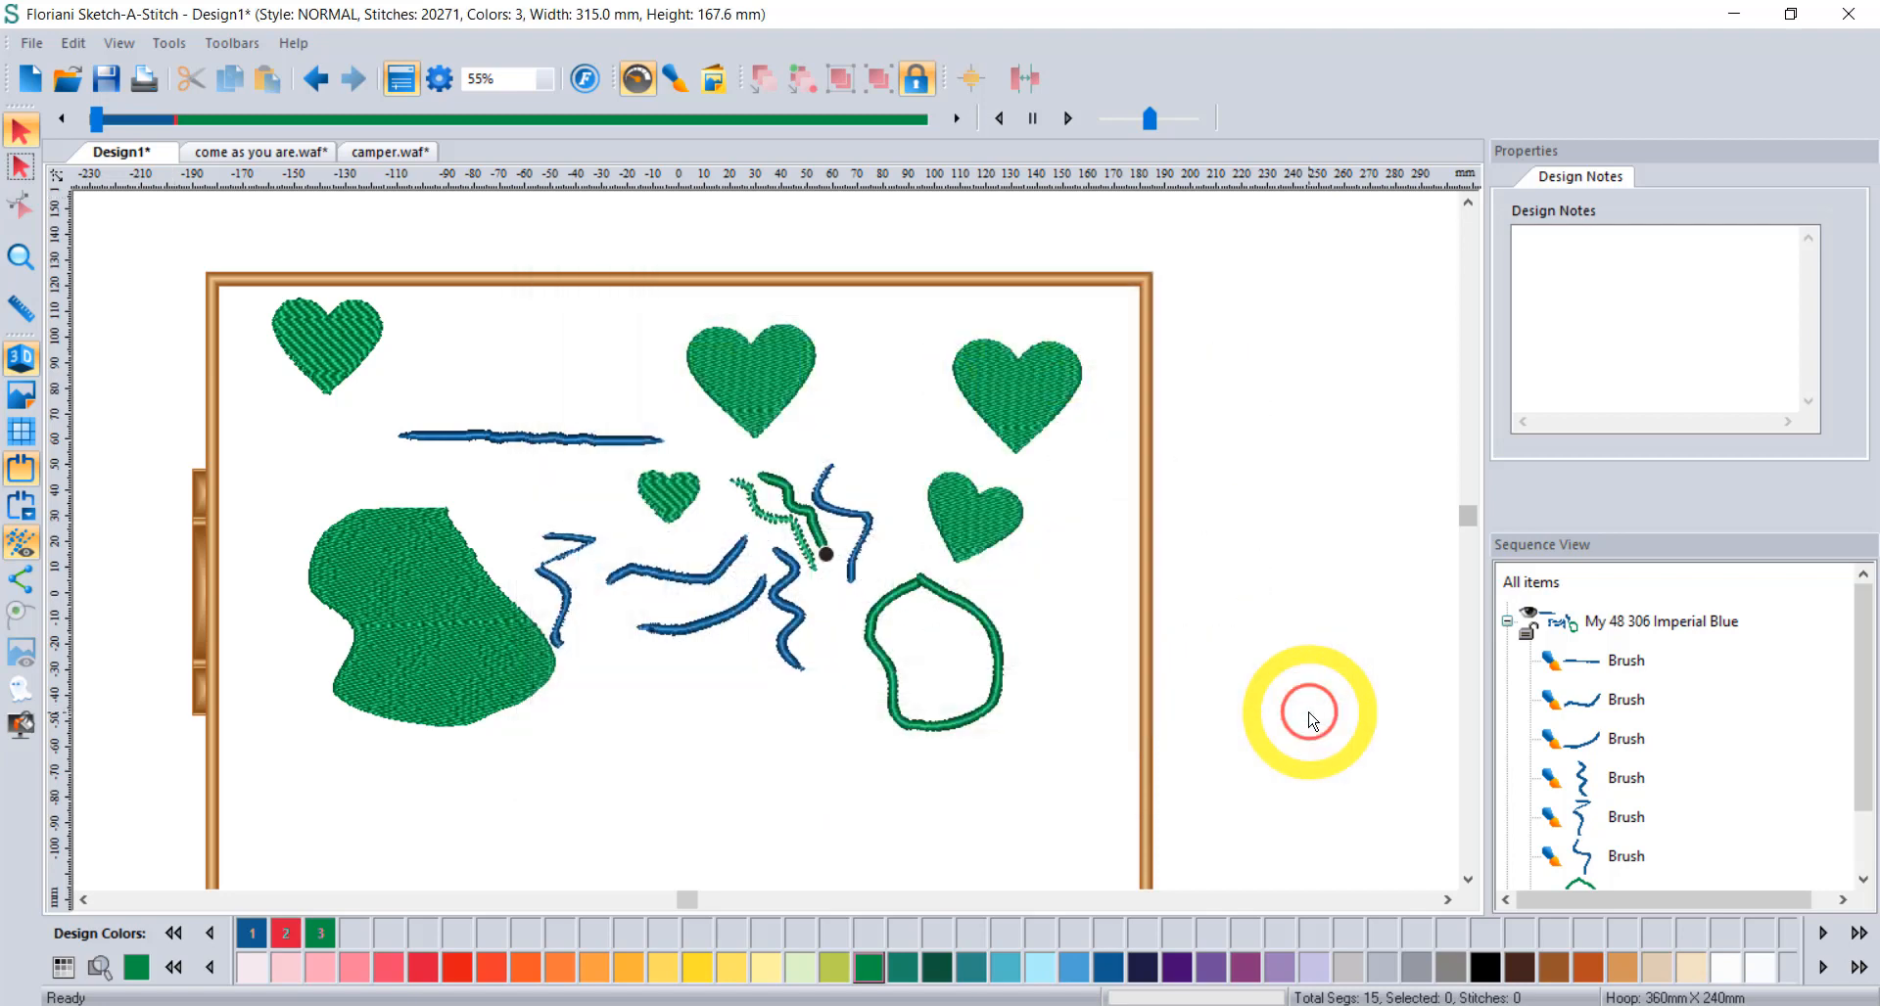